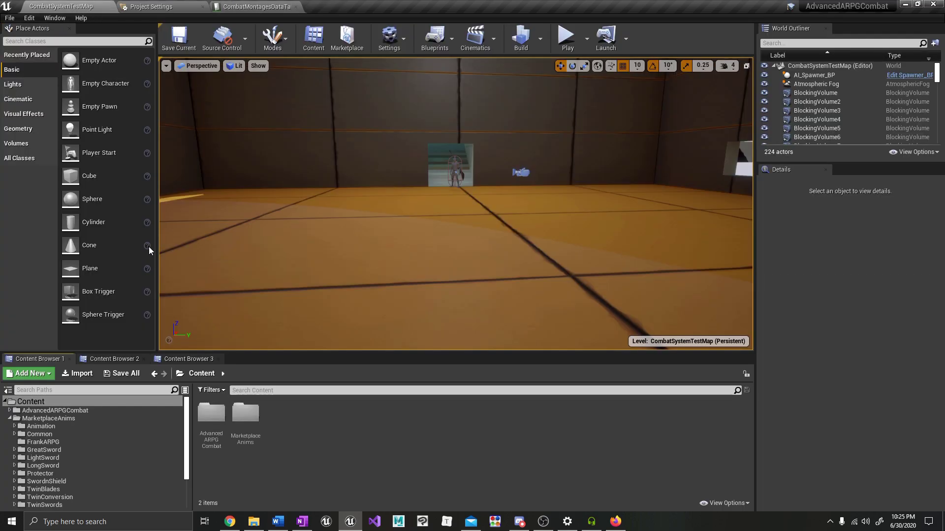
# Open the combat montages data table from the AdvancedARPGCombat/CombatSystem/DataTables folder.
pyautogui.doubleClick(219, 442)
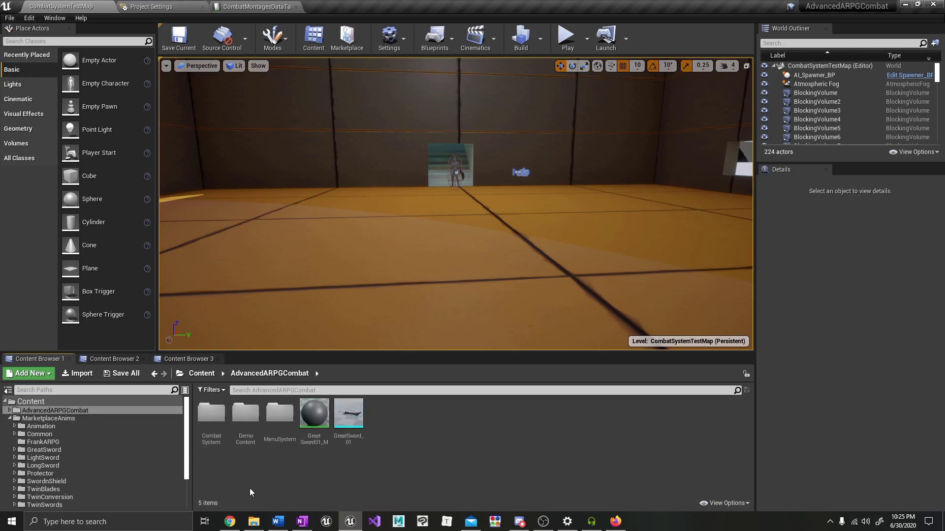
pyautogui.doubleClick(211, 416)
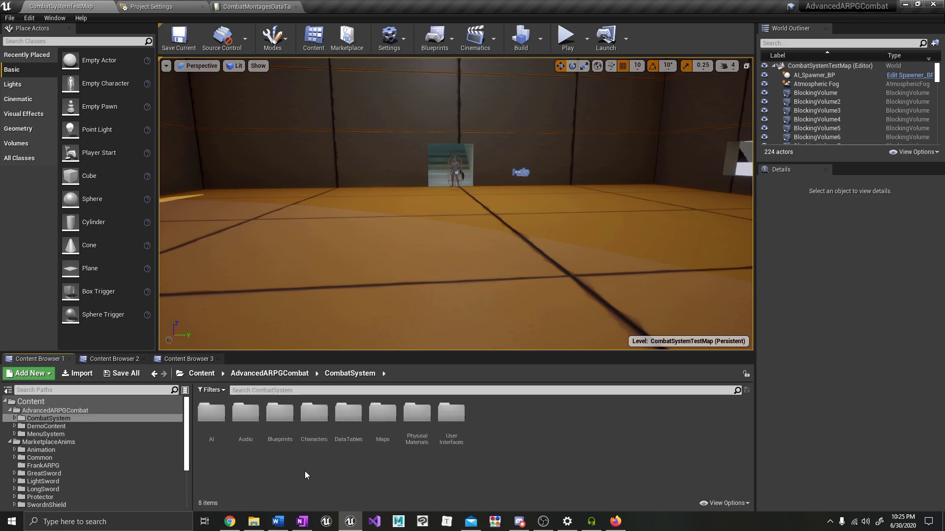
pyautogui.doubleClick(338, 425)
pyautogui.doubleClick(211, 417)
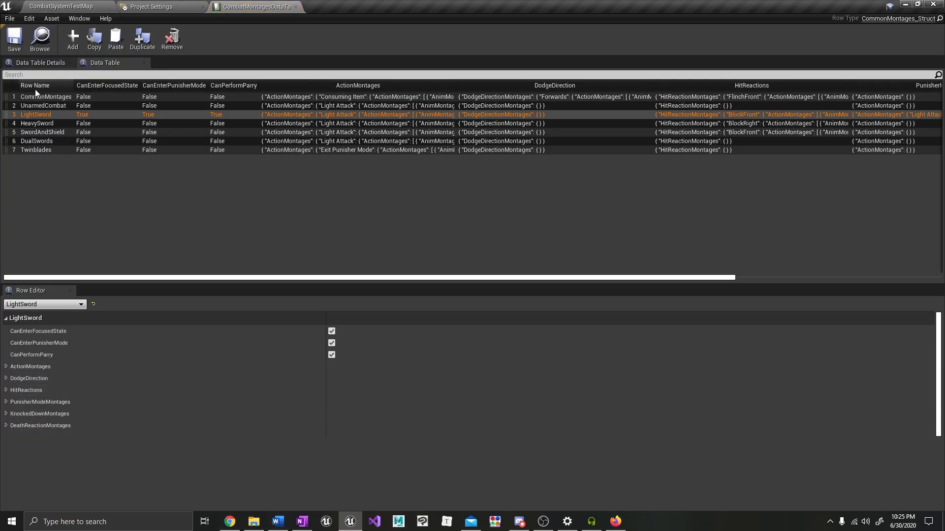
# Clear the Light Attack ActionMontages array in the LightSword row and add one empty element.
pyautogui.click(19, 366)
pyautogui.click(11, 379)
pyautogui.scroll(-3, 31, 377)
pyautogui.click(16, 335)
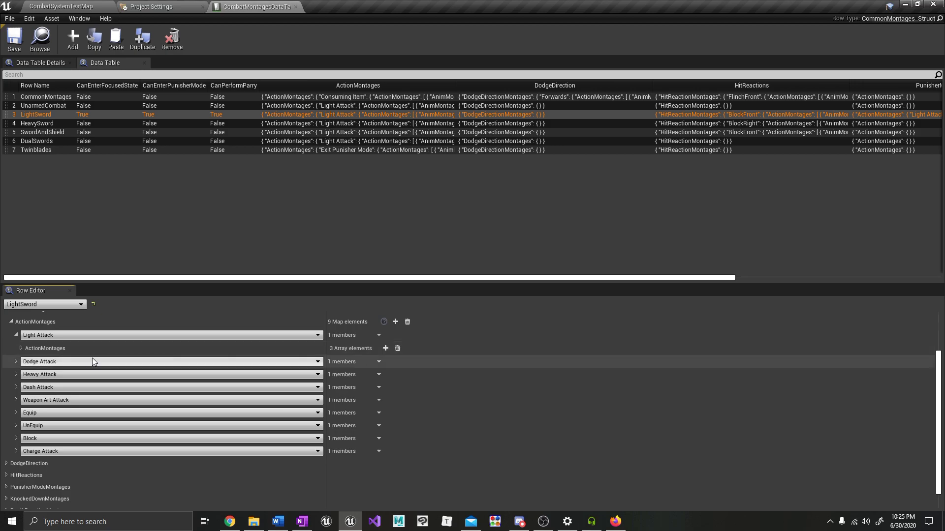
pyautogui.click(398, 348)
pyautogui.click(386, 348)
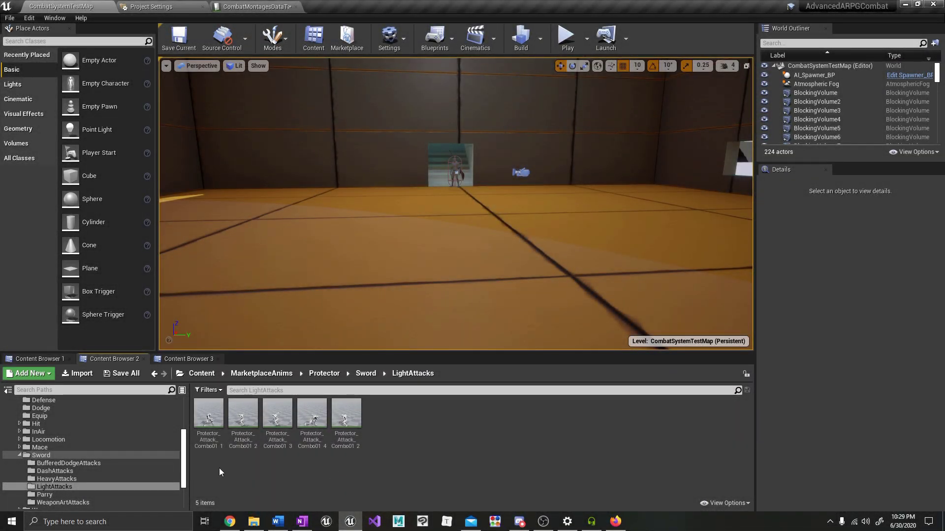
# Create anim montages from all five Protector_Attack_Combo01 sequences in the sword LightAttacks folder and save all assets.
pyautogui.click(209, 415)
pyautogui.keyDown('shift'); pyautogui.click(346, 417); pyautogui.keyUp('shift')
pyautogui.rightClick(349, 428)
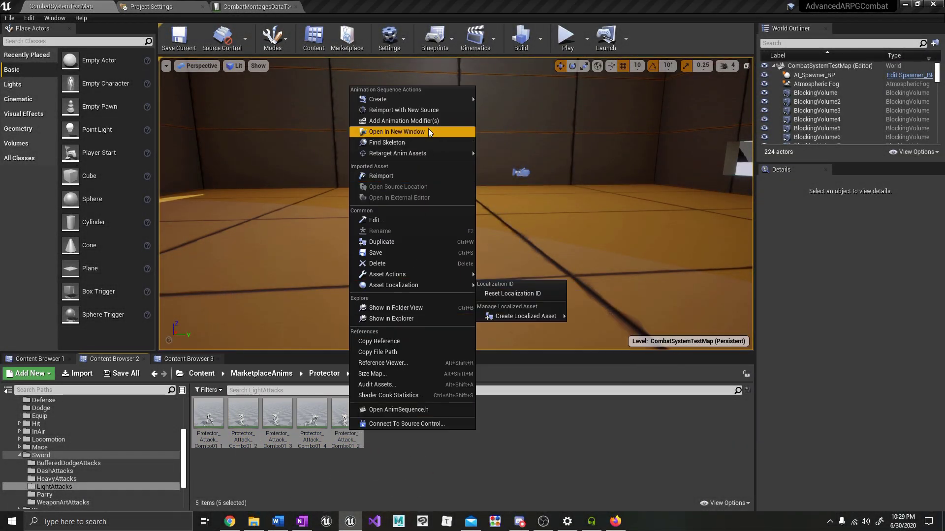
pyautogui.moveTo(419, 98)
pyautogui.click(536, 97)
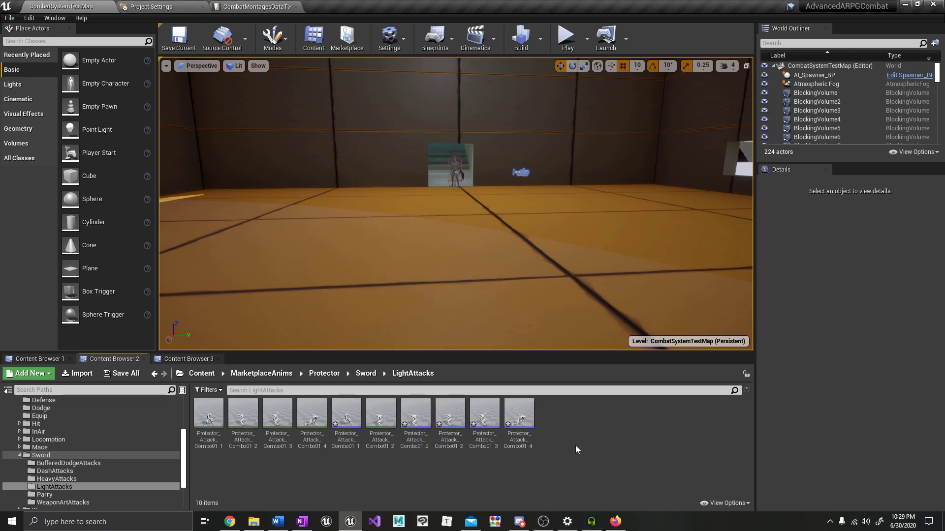
pyautogui.click(122, 373)
pyautogui.click(561, 351)
# Add four more empty elements to the LightSword row's Light Attack montage array in the combat montages data table.
pyautogui.click(256, 7)
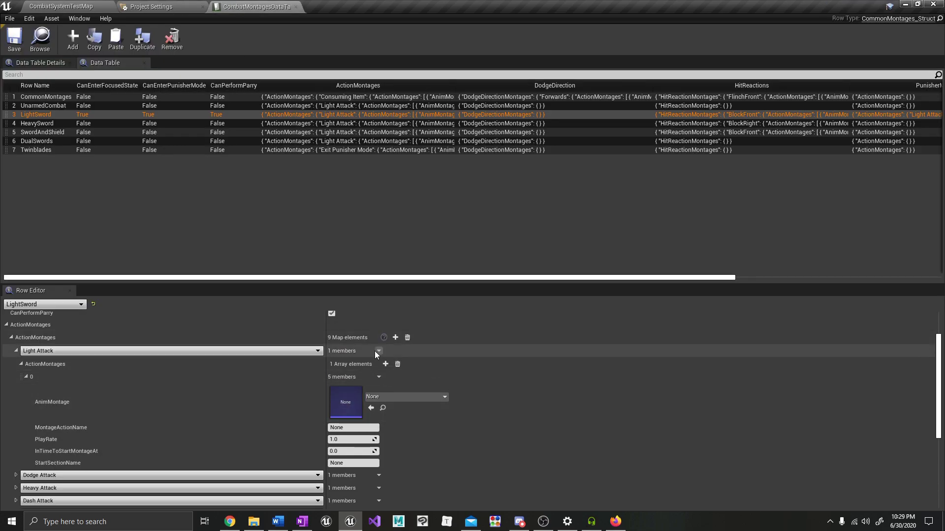
pyautogui.click(385, 364)
pyautogui.click(385, 364)
pyautogui.click(385, 364)
pyautogui.click(386, 364)
pyautogui.scroll(-2, 84, 439)
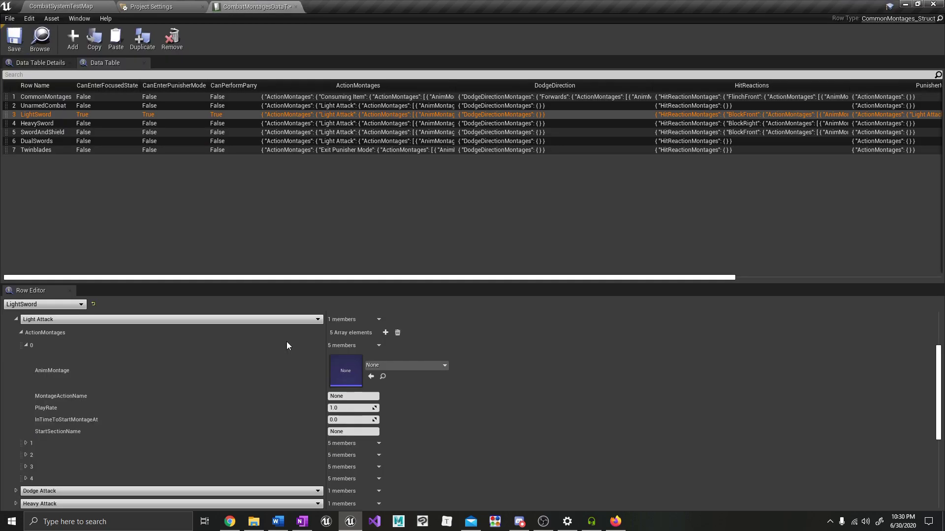
# Assign Protector_Attack_Combo01_1_Montage to Light Attack element 0 and Protector_Attack_Combo01_2_All_Montage to element 1.
pyautogui.click(371, 377)
pyautogui.scroll(-2, 12, 412)
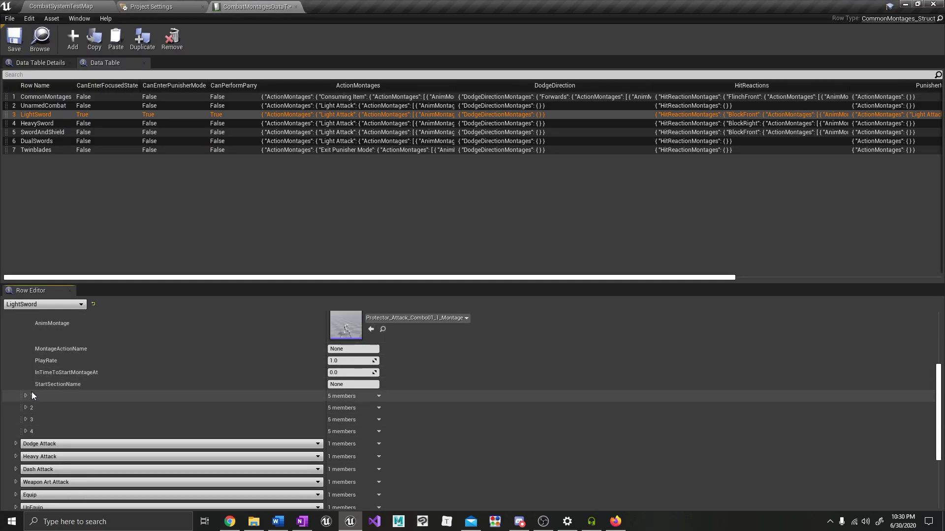
pyautogui.click(27, 394)
pyautogui.scroll(-2, 234, 429)
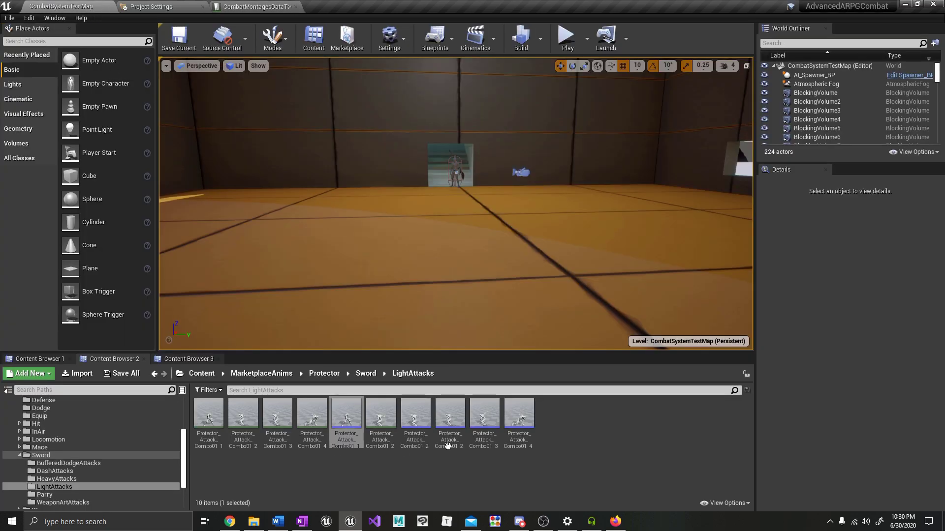
pyautogui.click(415, 421)
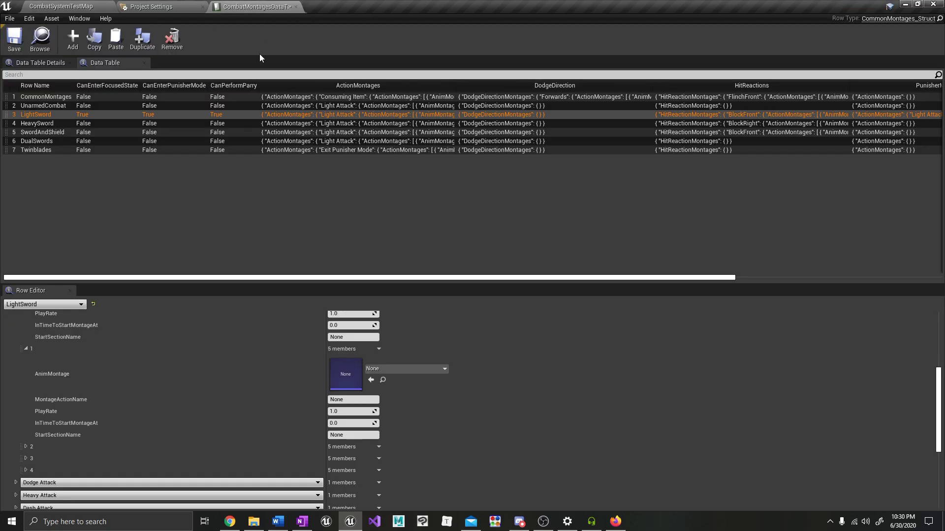
pyautogui.click(371, 412)
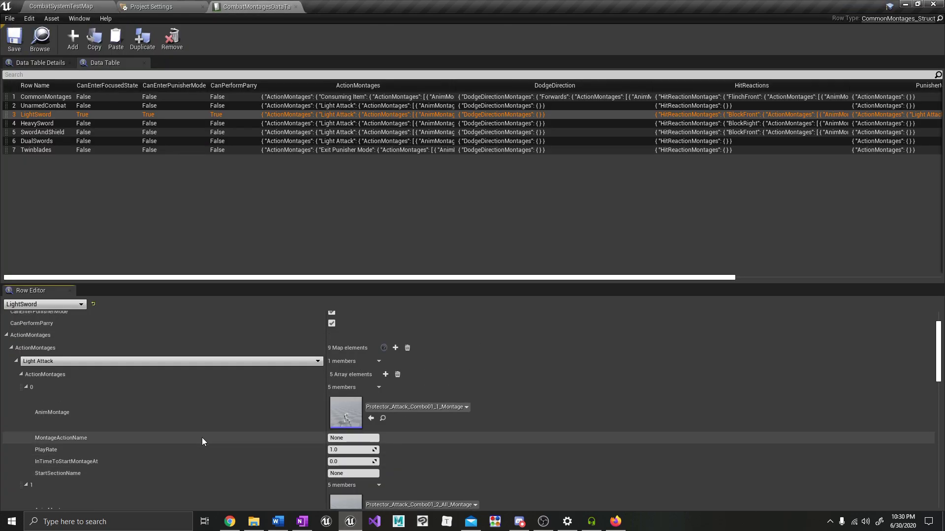
# Open Fists_Punch_R_0_Montage from element 0 of the UnarmedCombat row's Light Attack array.
pyautogui.scroll(-1, 212, 437)
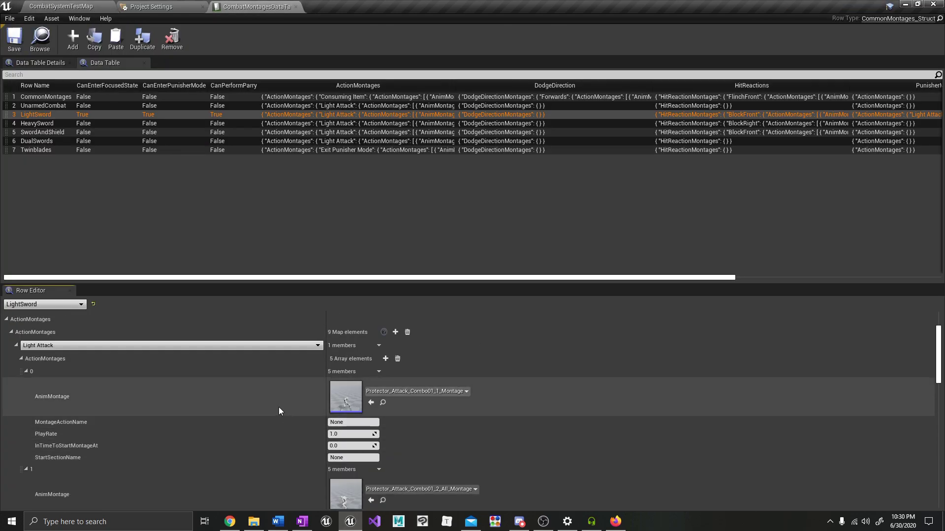
pyautogui.click(79, 114)
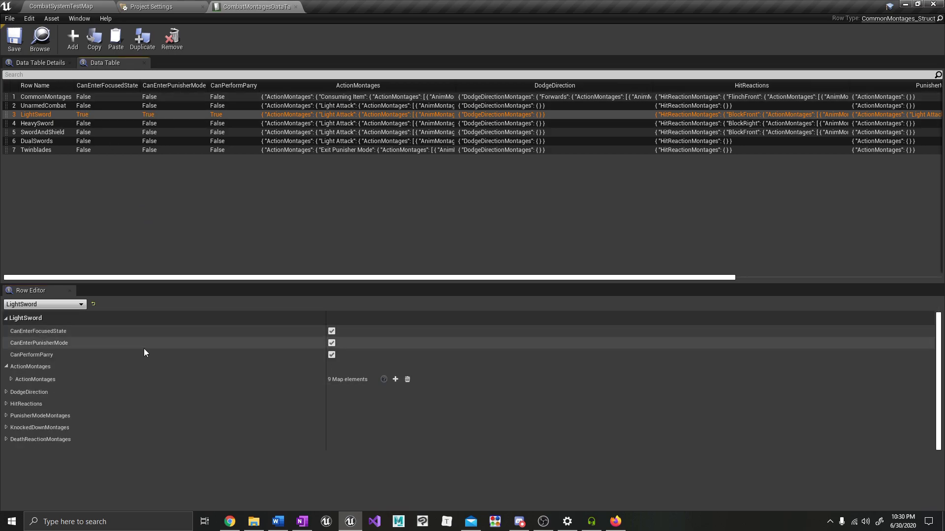
pyautogui.click(44, 106)
pyautogui.click(11, 379)
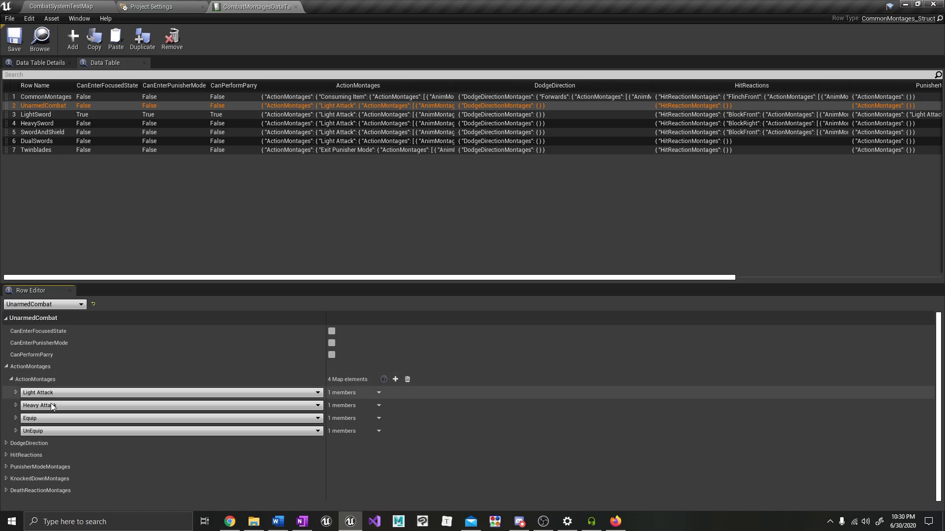
pyautogui.click(16, 393)
pyautogui.click(21, 406)
pyautogui.scroll(-2, 184, 407)
pyautogui.click(26, 388)
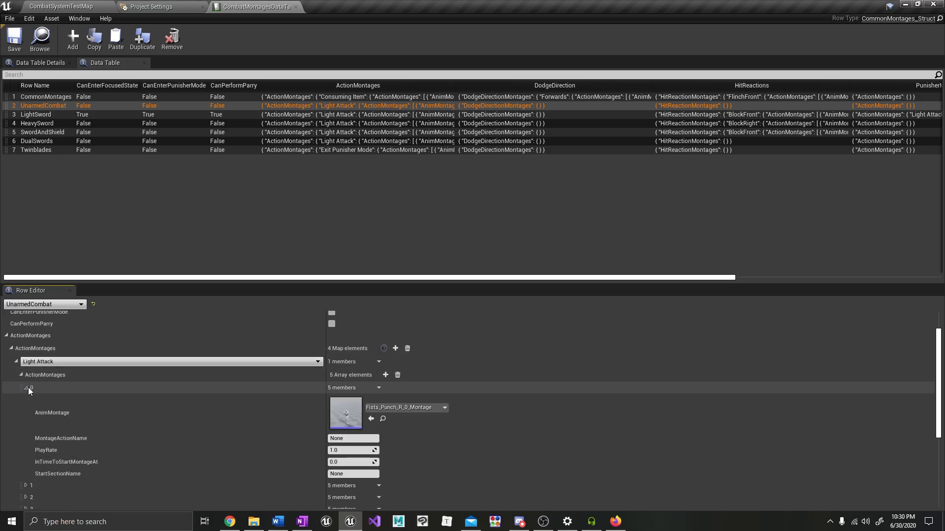
pyautogui.doubleClick(344, 412)
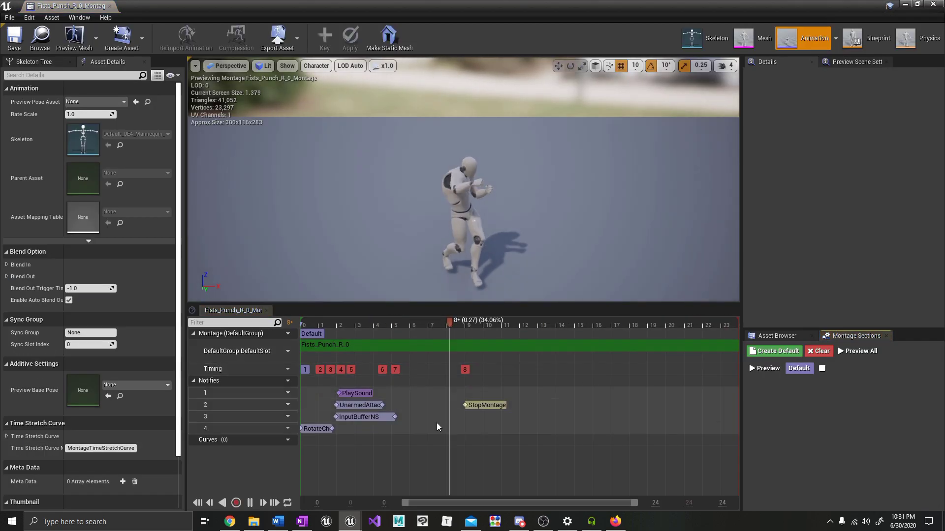
# Paste the copied punch notifies at their absolute times into Protector_Attack_Combo01_1_Montage.
pyautogui.click(933, 4)
pyautogui.doubleClick(496, 422)
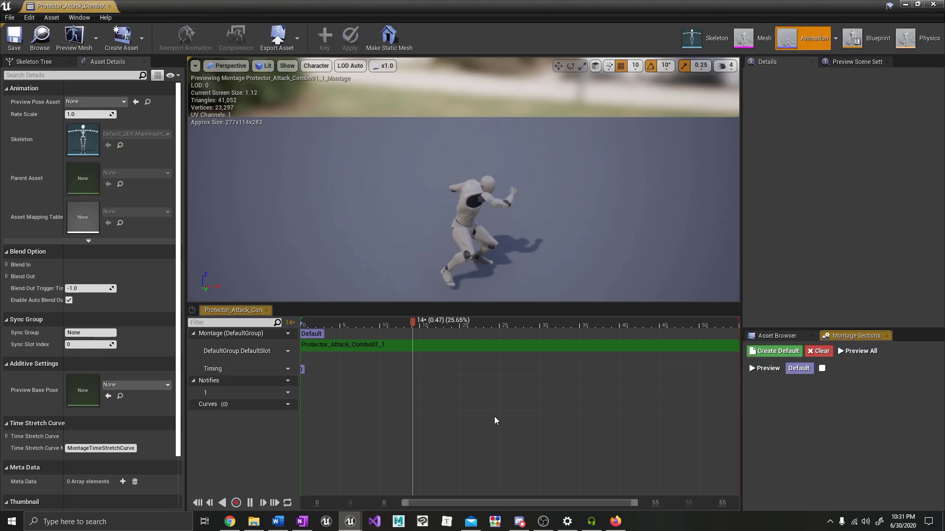
pyautogui.rightClick(318, 391)
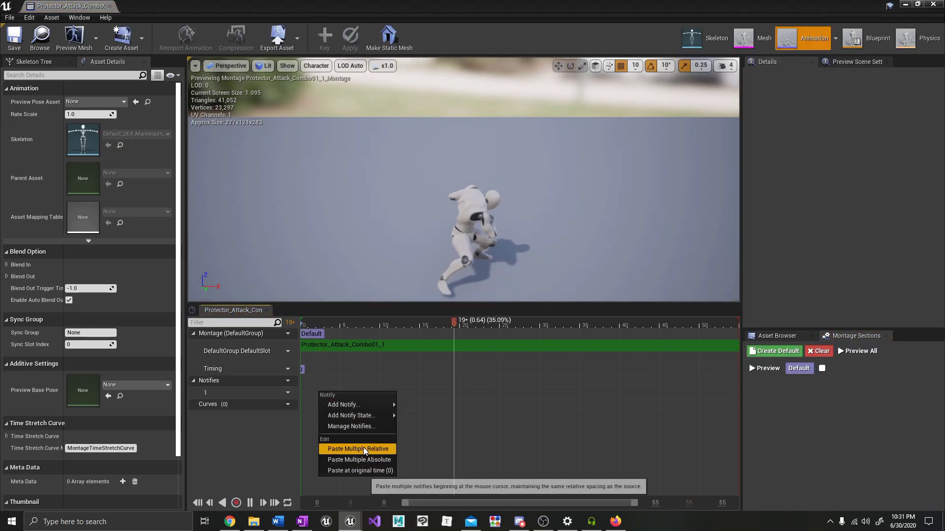
pyautogui.click(359, 460)
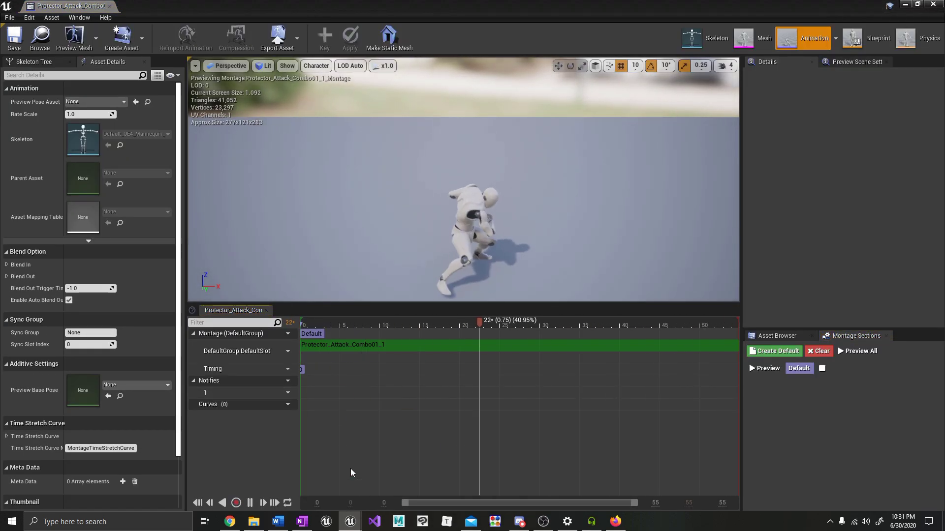
# Replace the unarmed attack collision notify on track 2 with an AttackTraceNS notify state.
pyautogui.click(348, 405)
pyautogui.moveTo(352, 407); pyautogui.dragTo(363, 406)
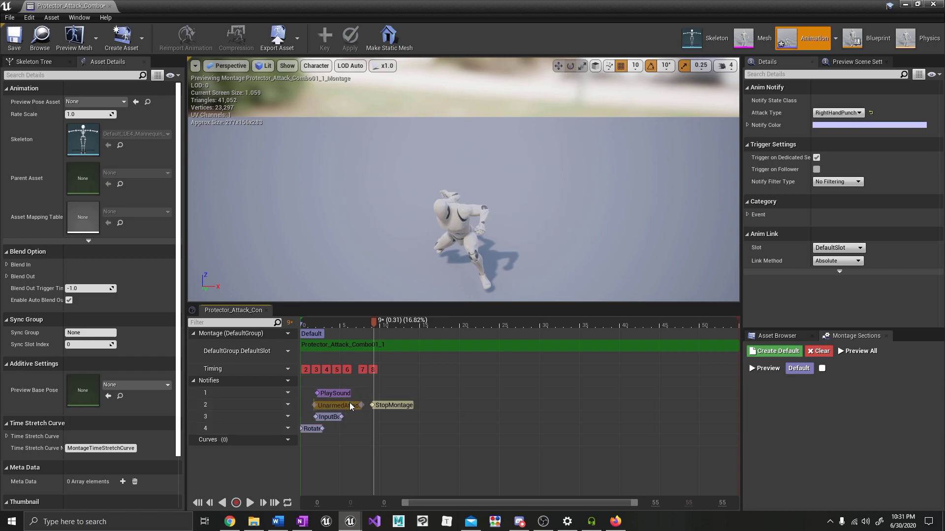
pyautogui.press('Delete')
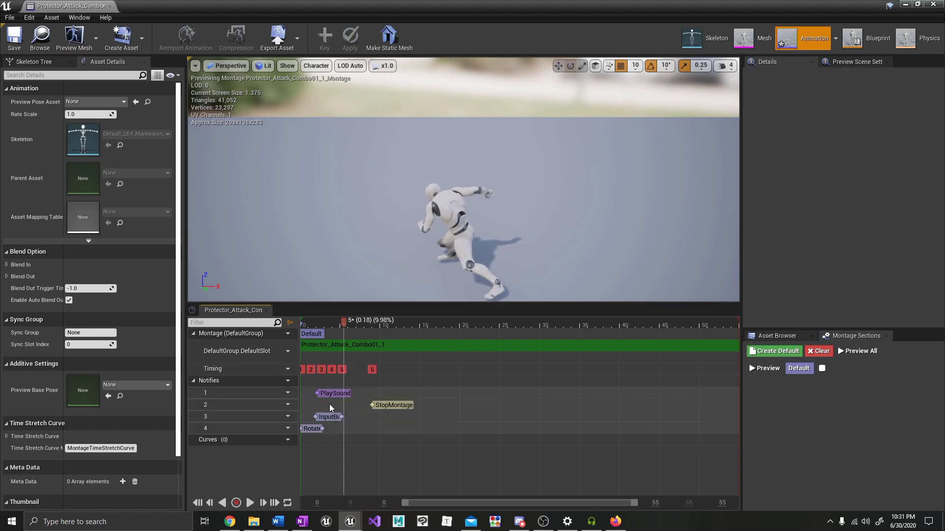
pyautogui.rightClick(317, 403)
pyautogui.moveTo(344, 431)
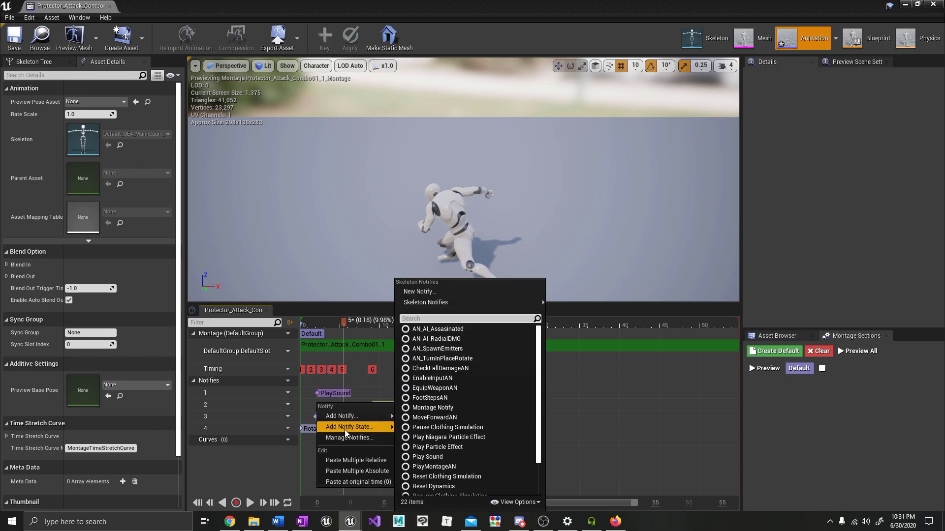
pyautogui.write('attac')
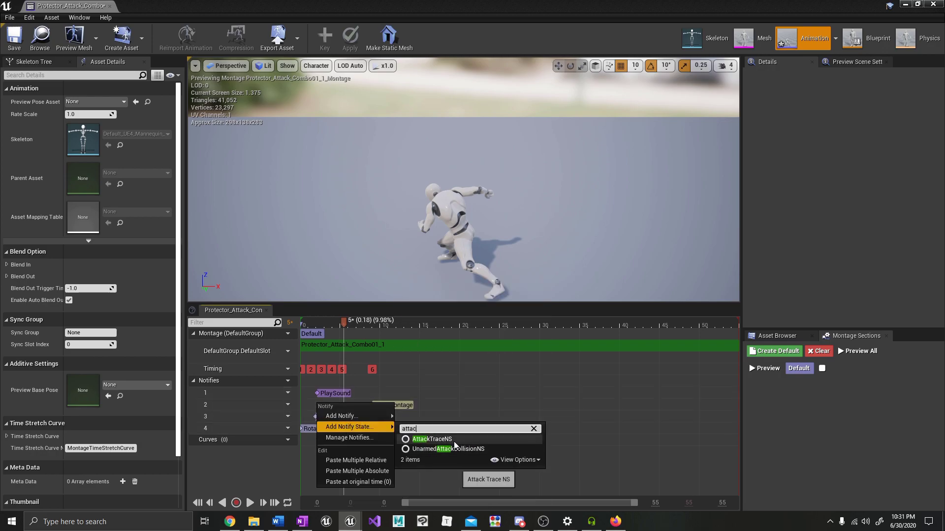
pyautogui.click(467, 440)
# Move the AttackTrace notify state to track 1 spanning about frames 10 to 15, with the PlaySound notify after it.
pyautogui.moveTo(347, 325); pyautogui.dragTo(379, 333)
pyautogui.moveTo(333, 405); pyautogui.dragTo(397, 388)
pyautogui.moveTo(377, 323); pyautogui.dragTo(419, 336)
pyautogui.moveTo(332, 393); pyautogui.dragTo(409, 391)
pyautogui.moveTo(474, 394); pyautogui.dragTo(443, 395)
pyautogui.rightClick(442, 395)
pyautogui.moveTo(460, 408)
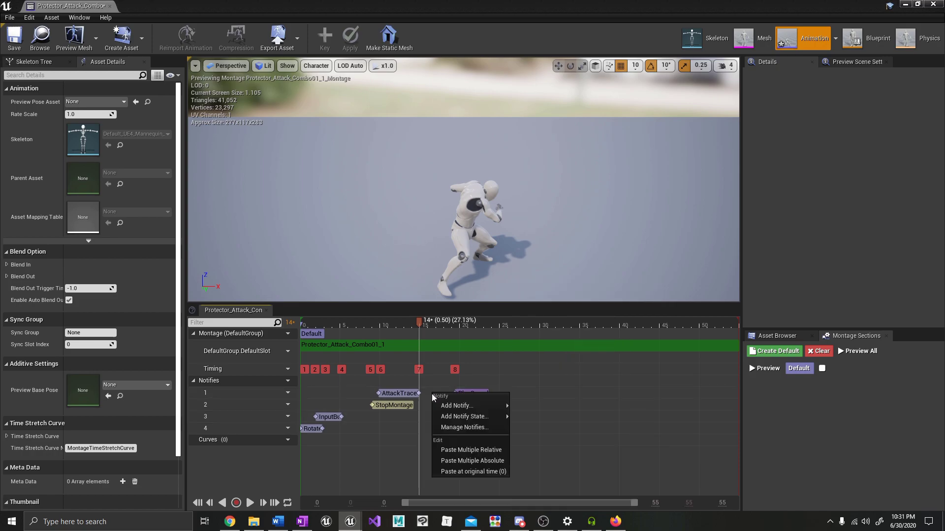
# Set the PlaySound notify's sound to A_Sword_Swing_Cue.
pyautogui.click(468, 394)
pyautogui.click(898, 120)
pyautogui.write('sword')
pyautogui.click(850, 278)
pyautogui.rightClick(437, 394)
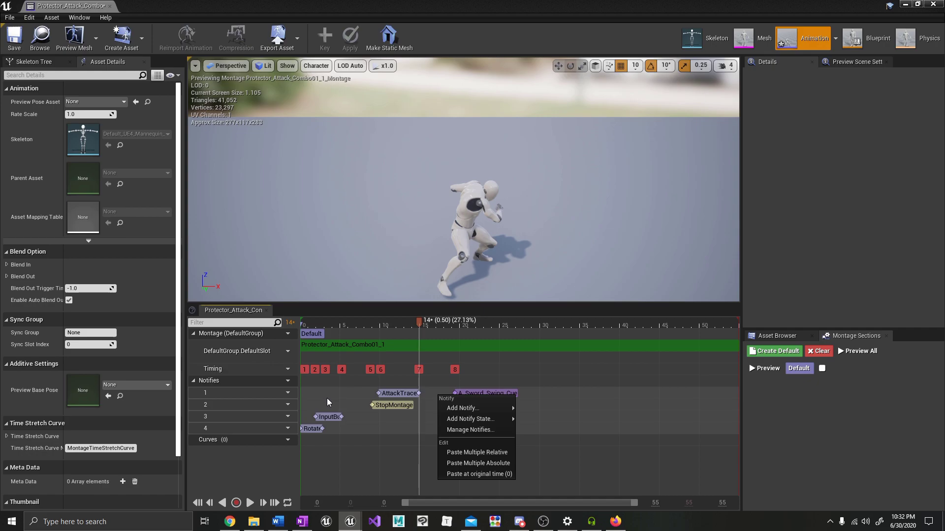
pyautogui.click(327, 399)
# Move StopMontage to track 1 at about frame 25 and the sword swing sound to track 2 at the start of AttackTrace.
pyautogui.moveTo(396, 406); pyautogui.dragTo(472, 427)
pyautogui.moveTo(467, 393); pyautogui.dragTo(388, 402)
pyautogui.moveTo(472, 429); pyautogui.dragTo(507, 386)
pyautogui.moveTo(490, 327); pyautogui.dragTo(500, 329)
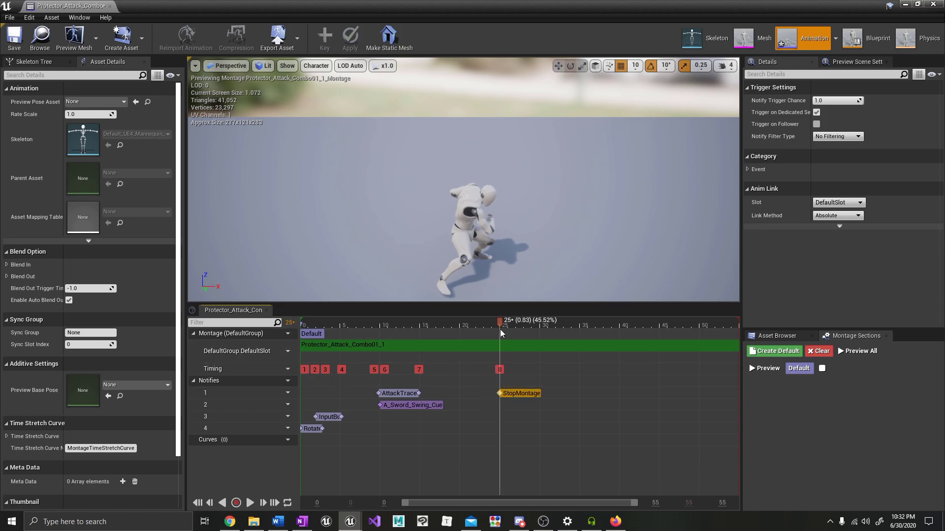
# Move and stretch the InputBuffer notify state on track 3 to span about frames 10 to 15, matching AttackTrace.
pyautogui.click(334, 417)
pyautogui.moveTo(352, 326); pyautogui.dragTo(375, 358)
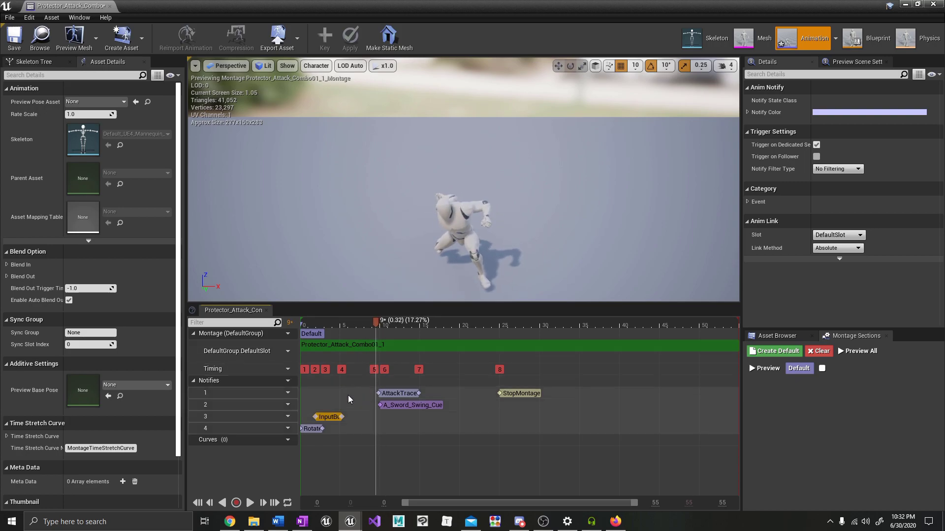
pyautogui.click(386, 404)
pyautogui.moveTo(329, 417); pyautogui.dragTo(419, 418)
pyautogui.click(414, 321)
# Extend the end of the character rotation notify state on track 4 to about frame 3.
pyautogui.moveTo(321, 323); pyautogui.dragTo(328, 347)
pyautogui.moveTo(321, 429); pyautogui.dragTo(327, 432)
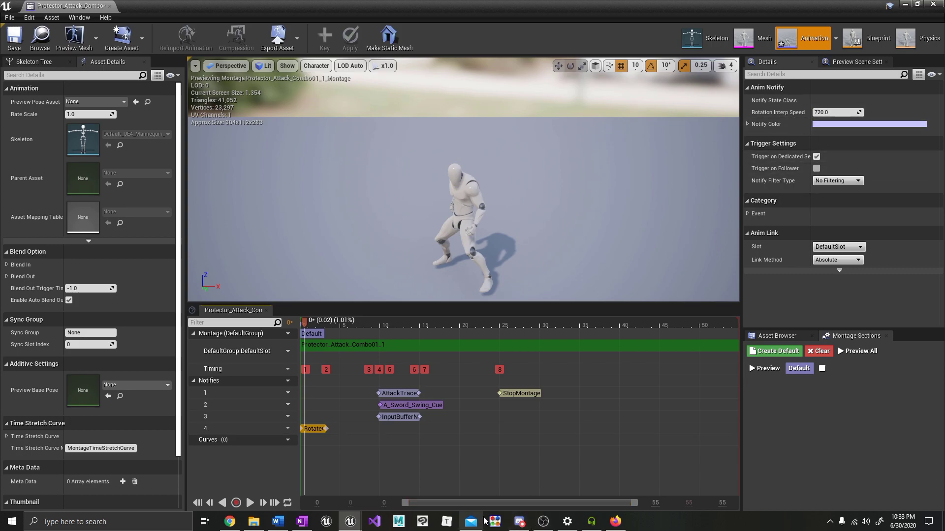
pyautogui.click(326, 404)
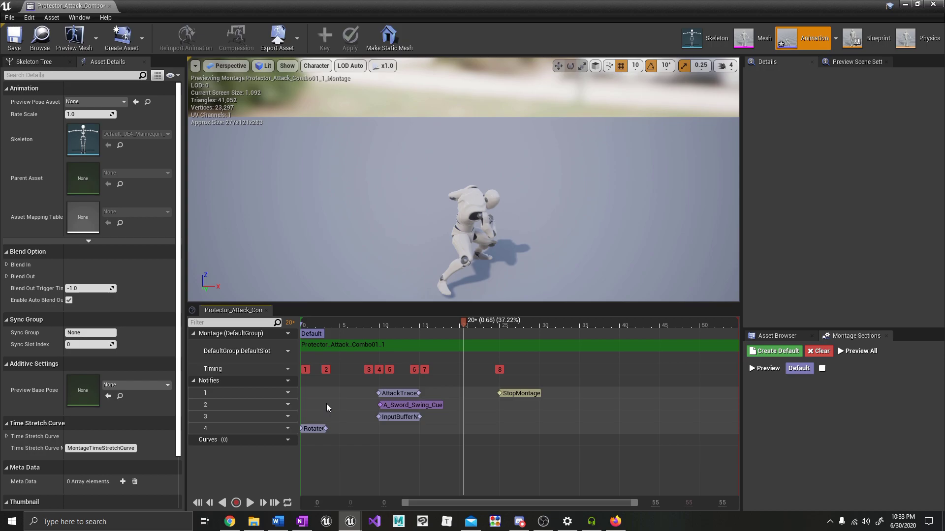
# Set the AttackTrace notify's attack type to Horizontal Right and its attack weight to Light.
pyautogui.click(395, 393)
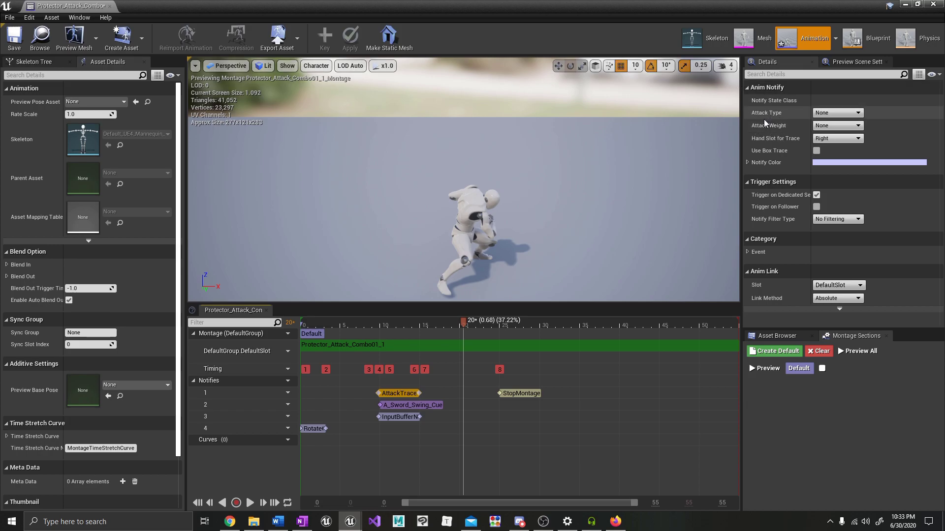
pyautogui.click(835, 113)
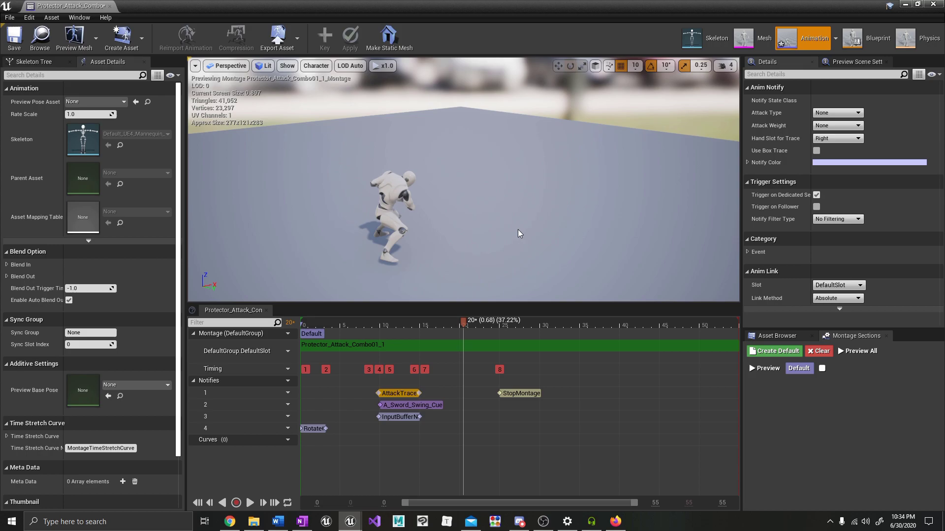
pyautogui.moveTo(513, 224); pyautogui.dragTo(409, 204)
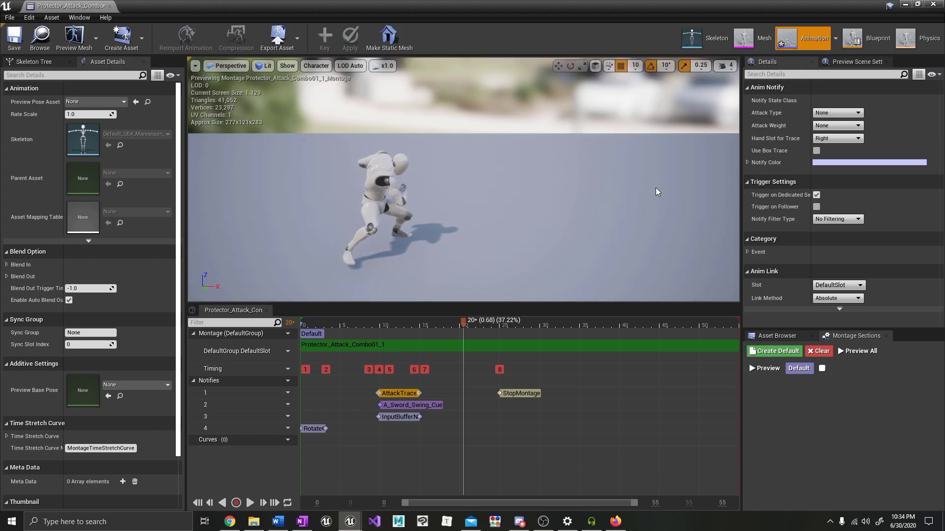
pyautogui.moveTo(463, 323); pyautogui.dragTo(441, 336)
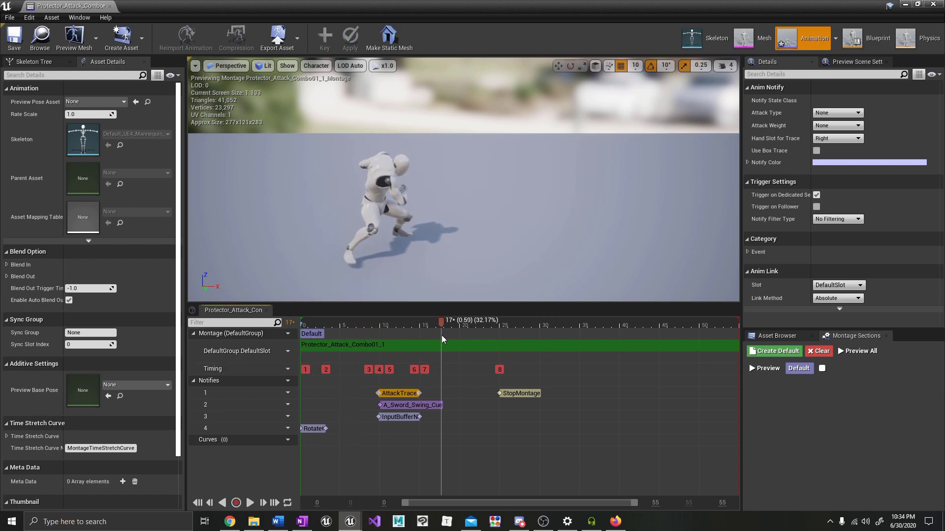
pyautogui.click(837, 112)
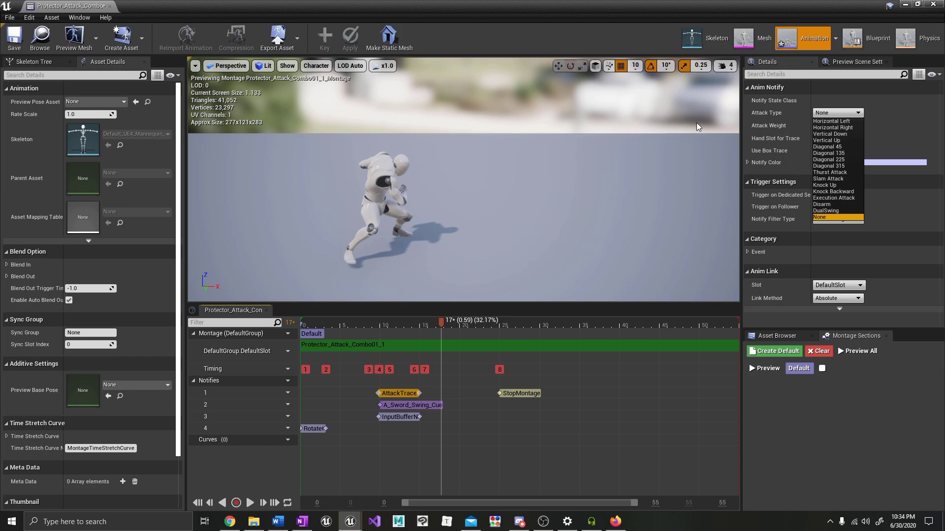
pyautogui.click(833, 128)
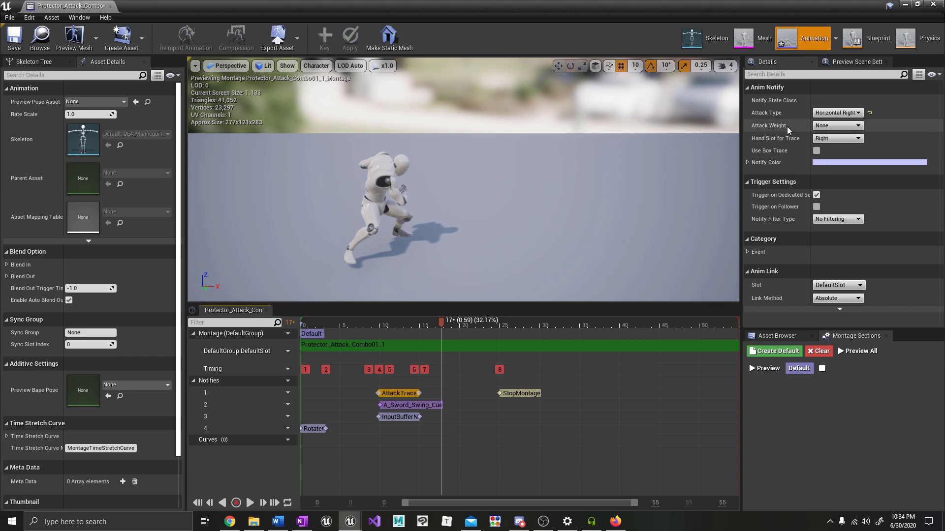
pyautogui.click(837, 125)
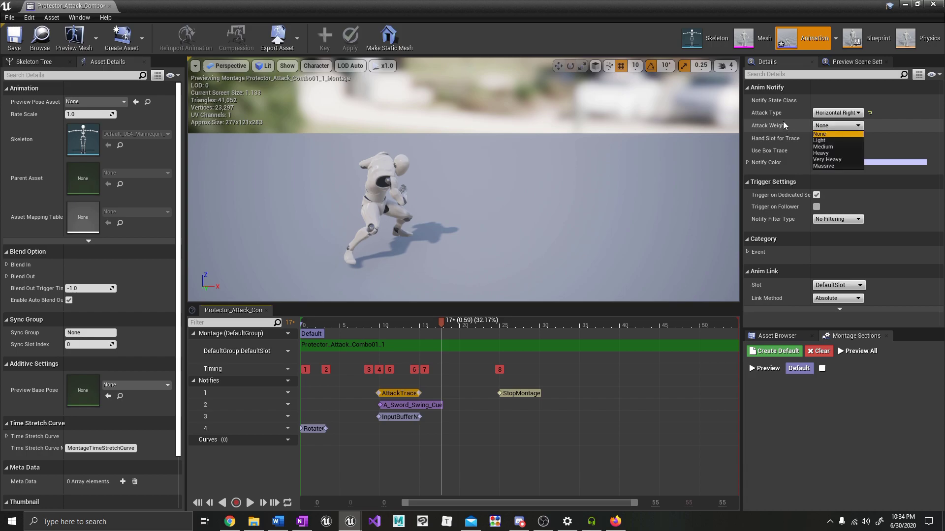
pyautogui.click(836, 141)
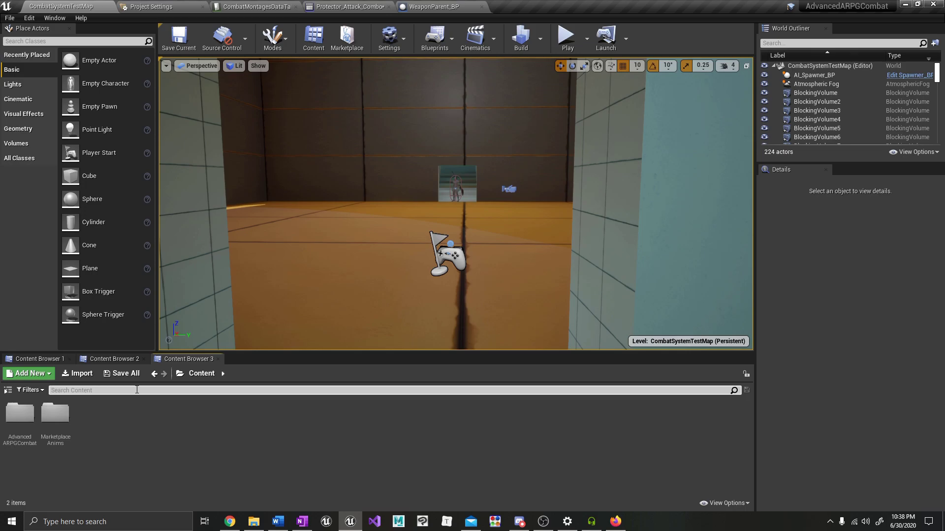
# Open the RPGGameMode blueprint from the CombatSystem Blueprints folder.
pyautogui.doubleClick(19, 413)
pyautogui.doubleClick(55, 416)
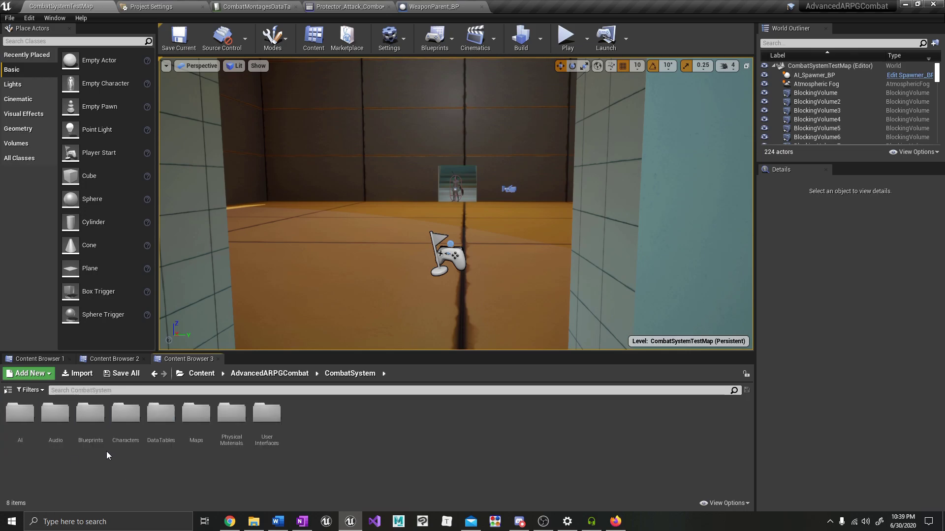
pyautogui.doubleClick(92, 422)
pyautogui.doubleClick(407, 418)
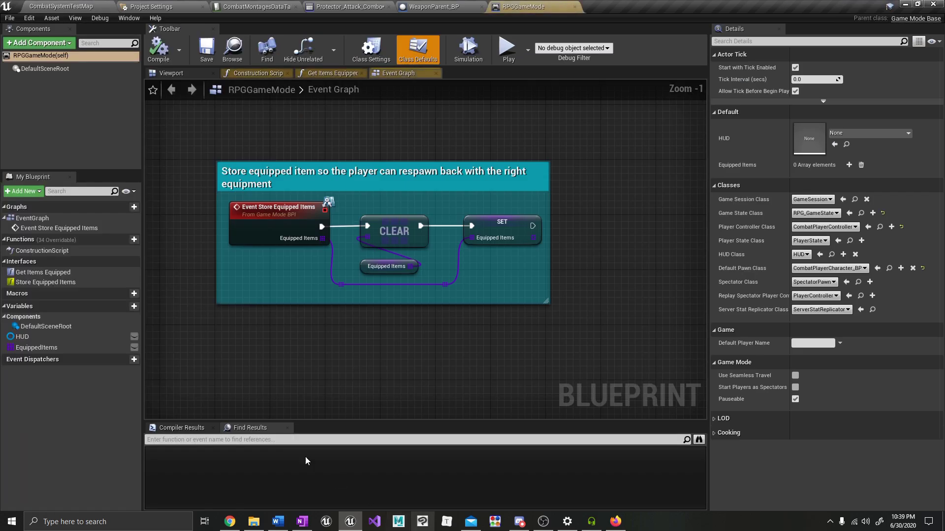
# Add one element to the default value of the EquippedItems variable and set it to SteelSword_BP.
pyautogui.click(64, 349)
pyautogui.click(845, 204)
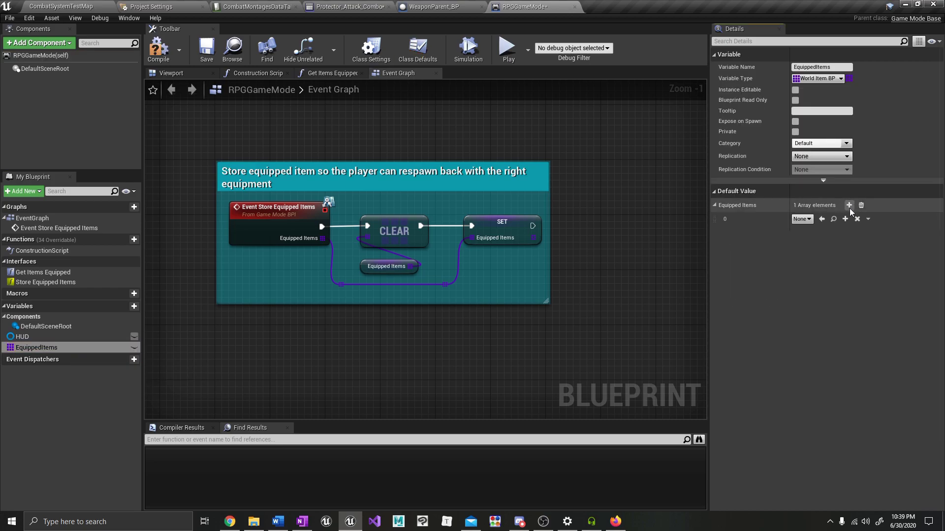
pyautogui.click(802, 219)
pyautogui.write('steel')
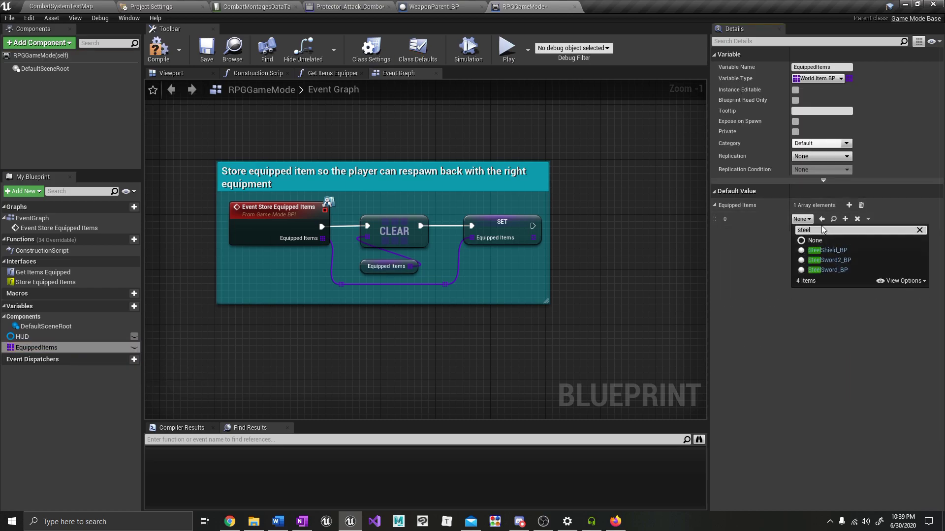
pyautogui.click(842, 270)
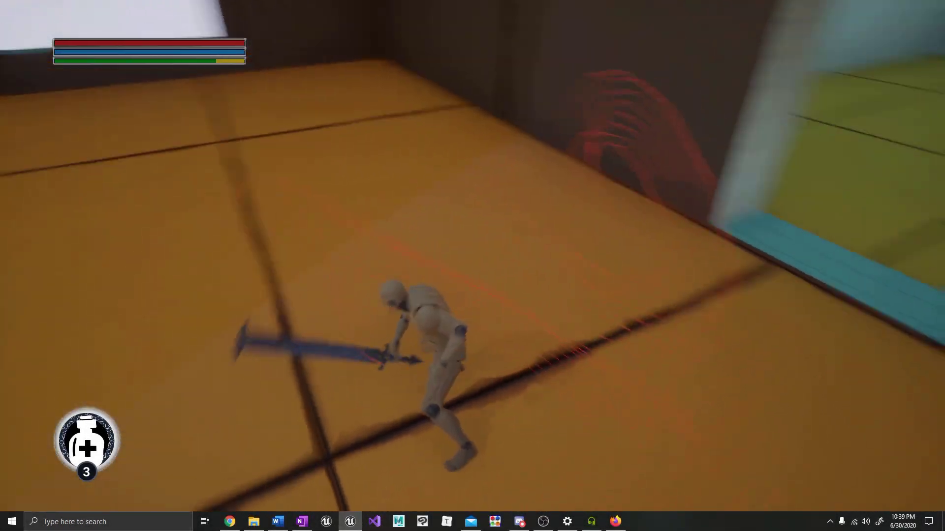
# Playtest the light sword attack and its trace in CombatSystemTestMap, moving the character around in full-screen view.
pyautogui.press('w')
pyautogui.press('w')
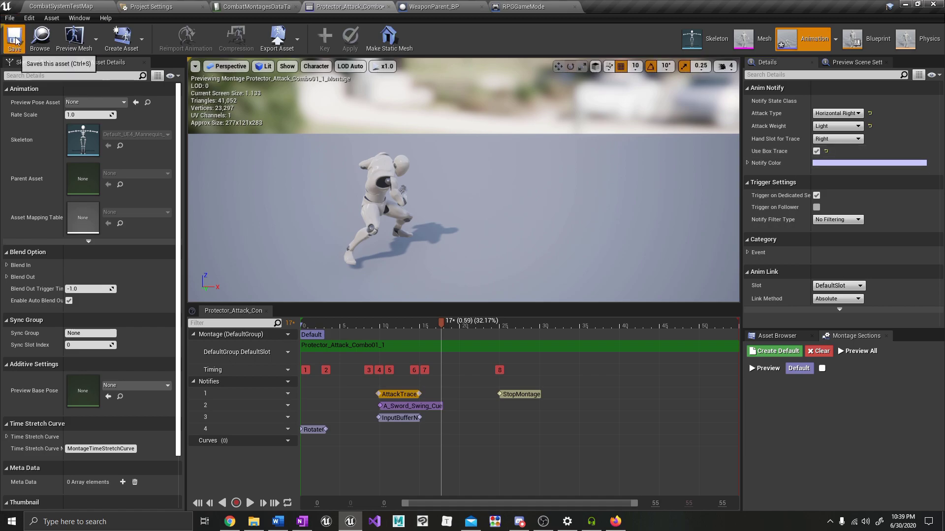
pyautogui.click(59, 6)
pyautogui.click(565, 43)
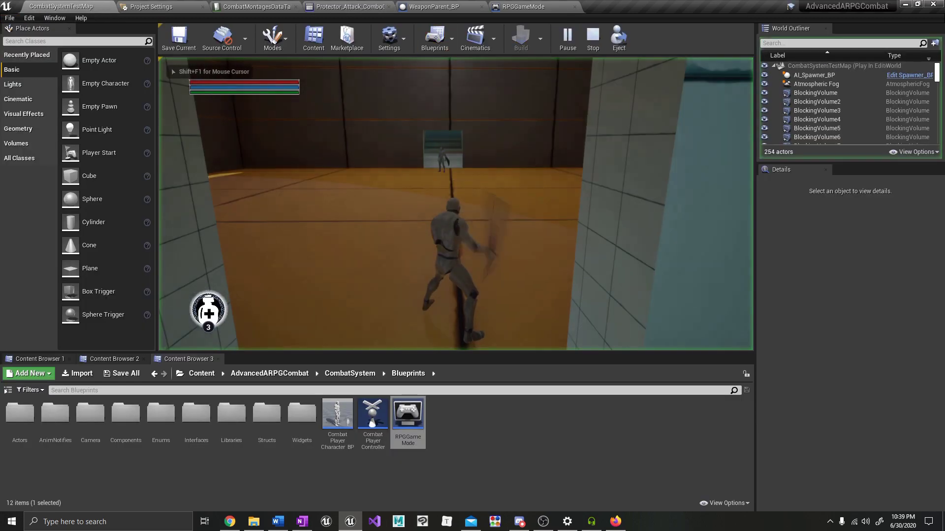
pyautogui.press('F11')
pyautogui.press('w')
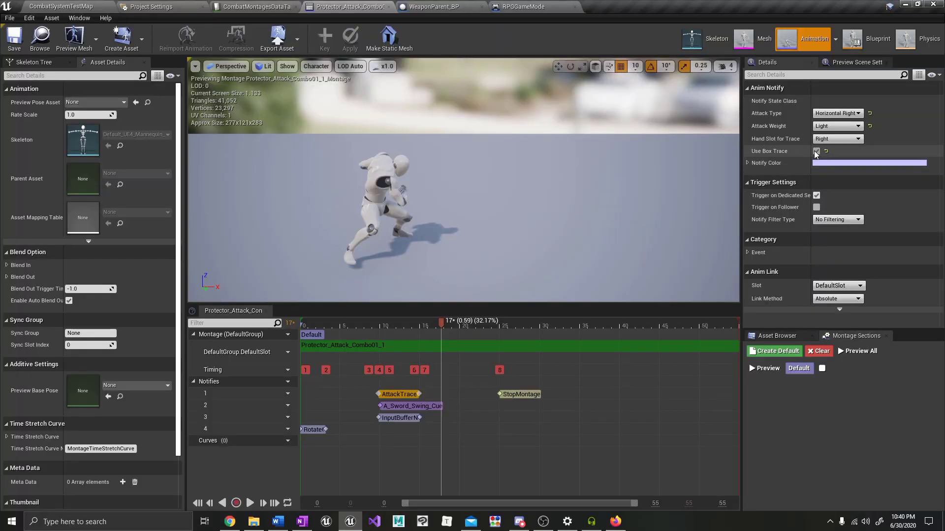
pyautogui.click(518, 471)
pyautogui.click(411, 406)
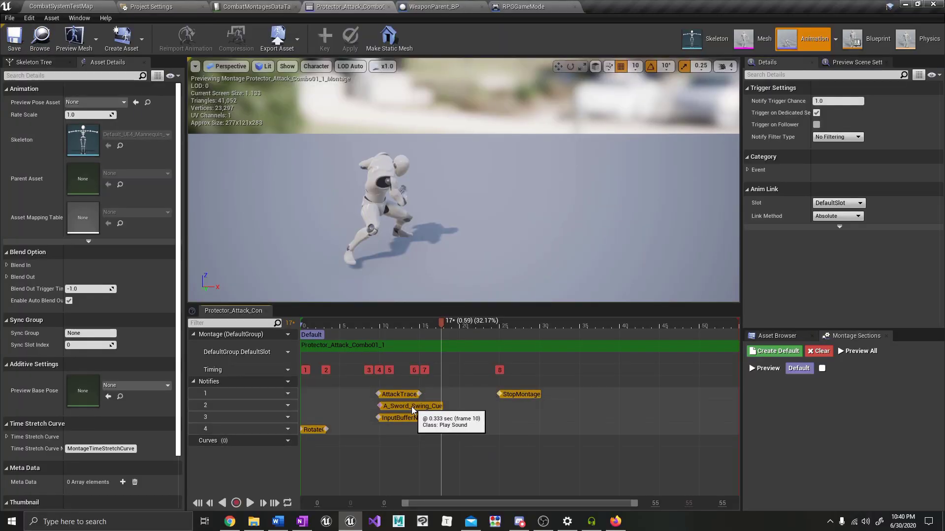
pyautogui.click(344, 404)
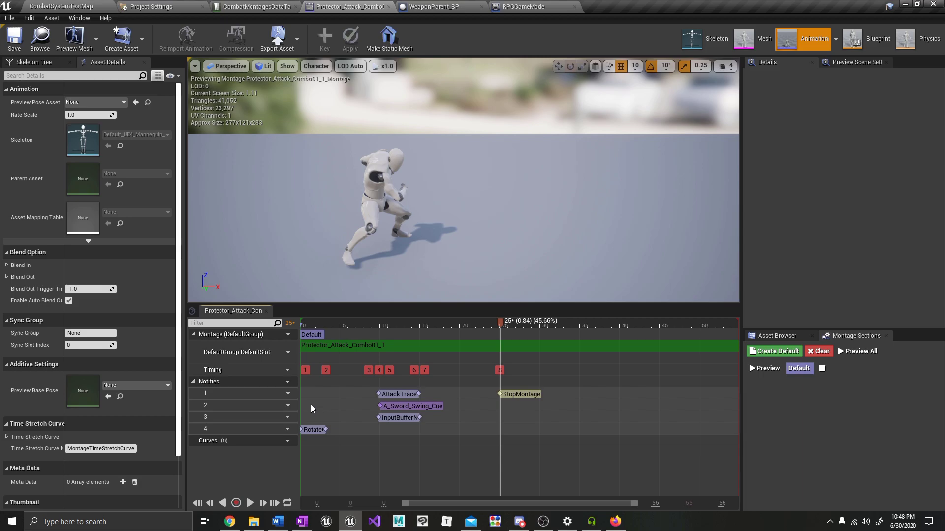
# Insert a new notify track above track 1 and add a WeaponTrailNS notify state on it at about frame 10.
pyautogui.click(285, 394)
pyautogui.click(279, 412)
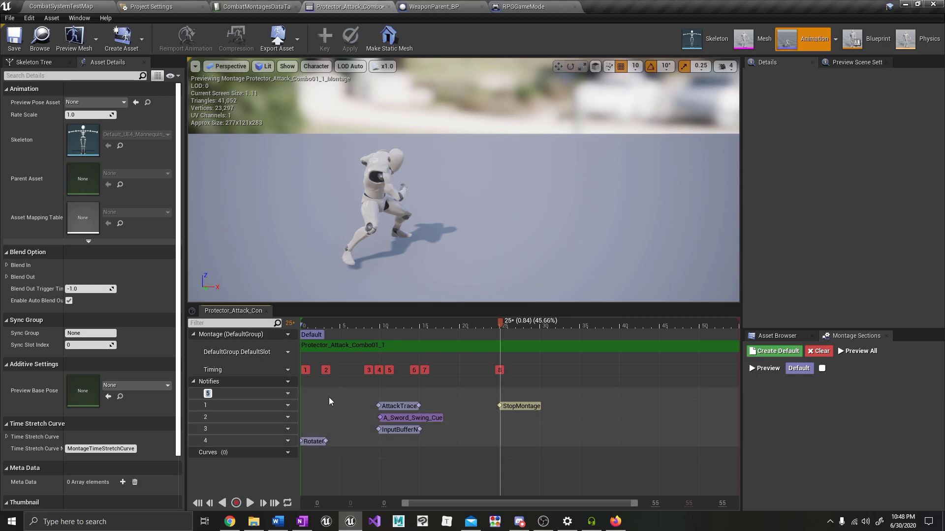
pyautogui.rightClick(380, 398)
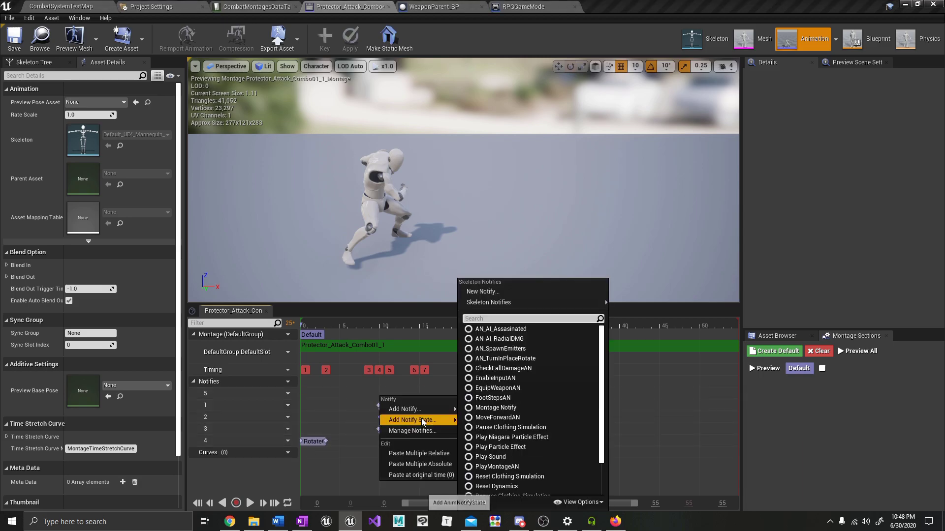
pyautogui.moveTo(422, 419)
pyautogui.write('trail')
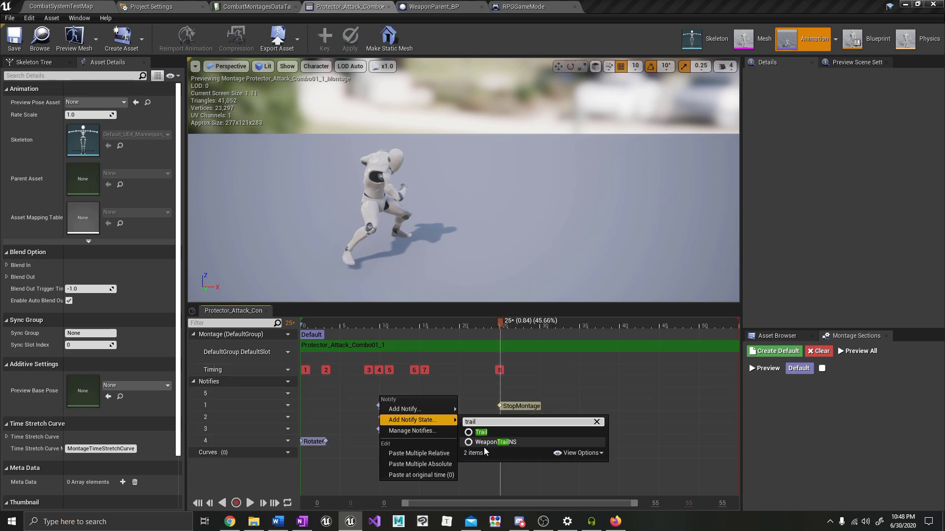
pyautogui.click(521, 442)
# Examine the weapon trail notify's Weapon Trail and Weapon Slot for Trail options, along with the WeaponParent_BP blueprint.
pyautogui.click(399, 395)
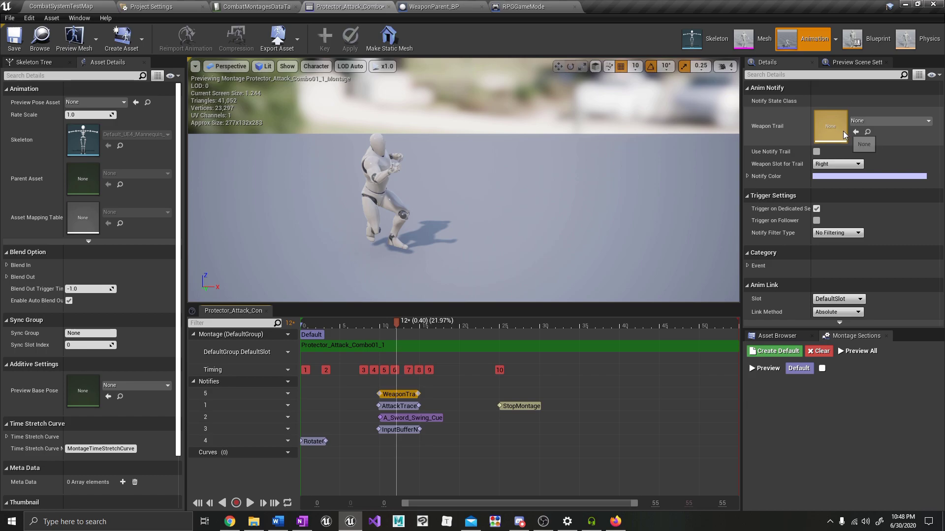
pyautogui.click(866, 120)
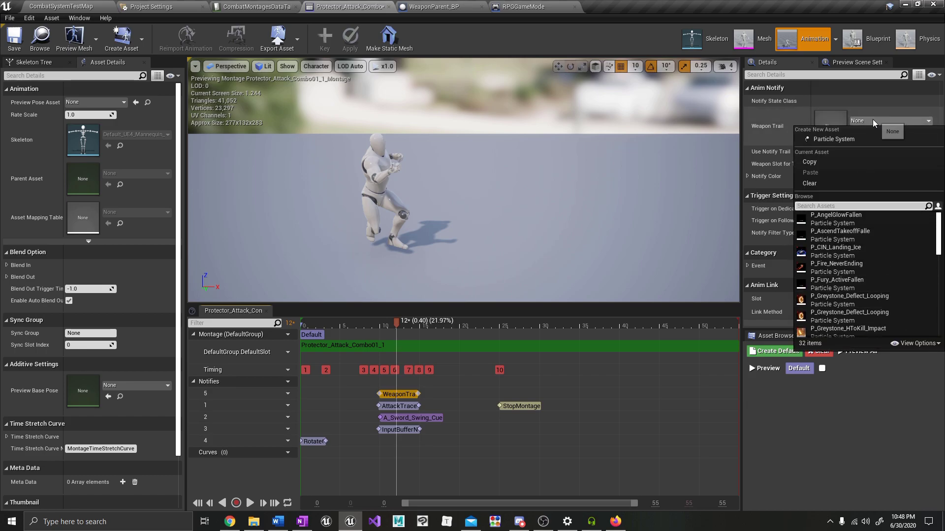
pyautogui.click(433, 390)
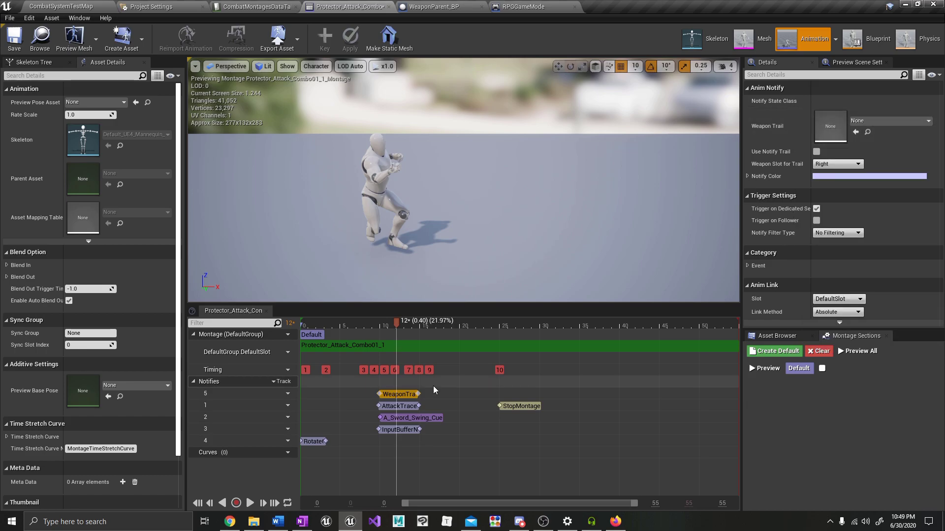
pyautogui.click(436, 10)
pyautogui.click(47, 159)
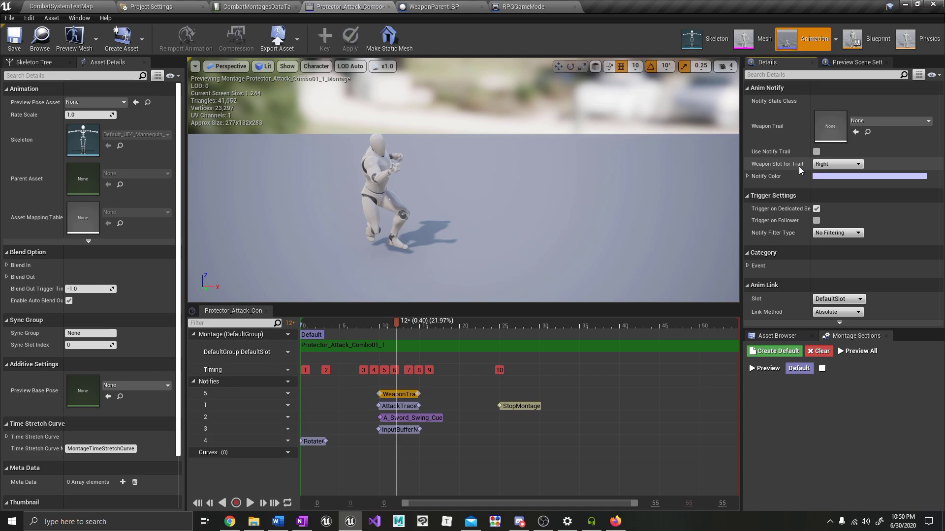
pyautogui.click(835, 165)
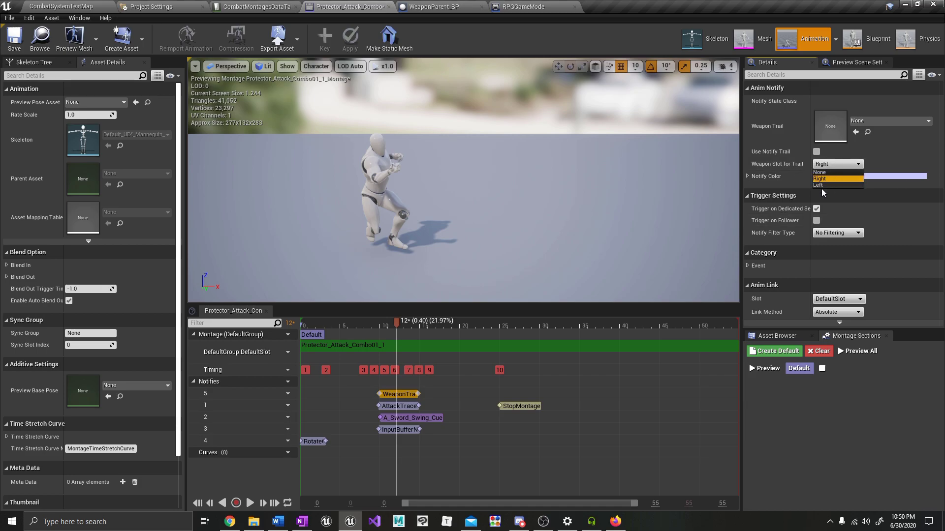
pyautogui.click(766, 164)
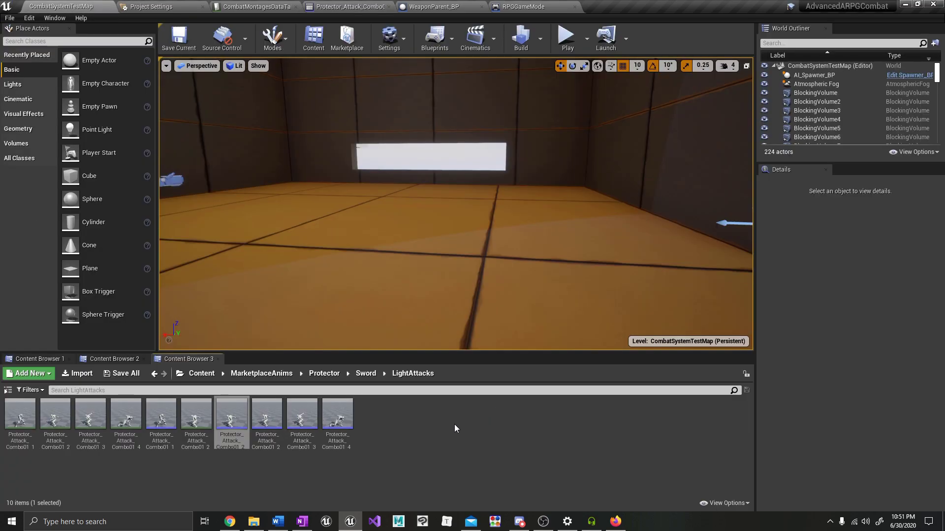
# Open the SM_SteelSword mesh and inspect the positions of its BladeStart and MiddleSocket sockets.
pyautogui.doubleClick(126, 417)
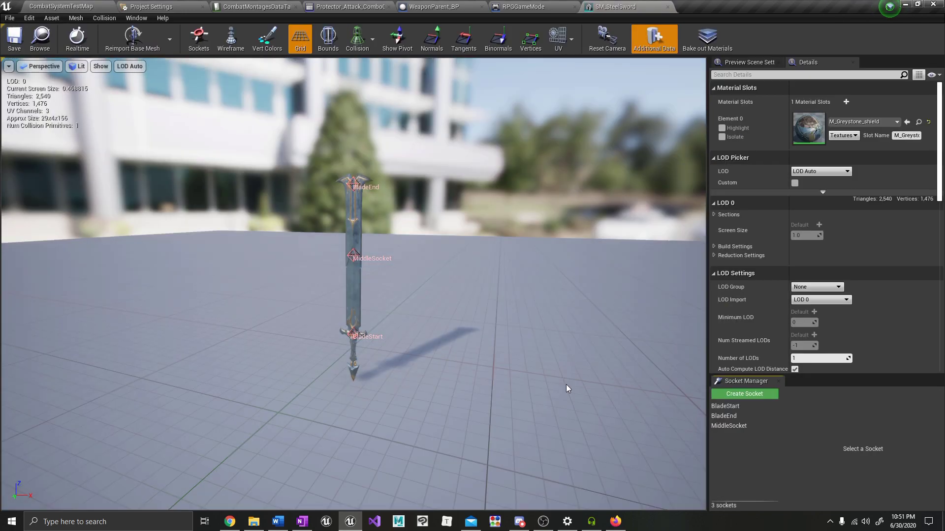
pyautogui.click(733, 406)
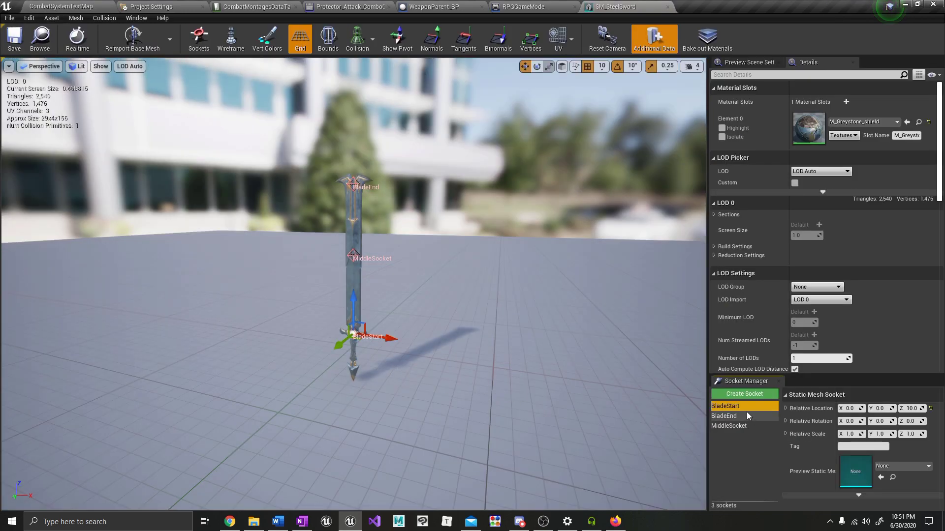
pyautogui.click(745, 426)
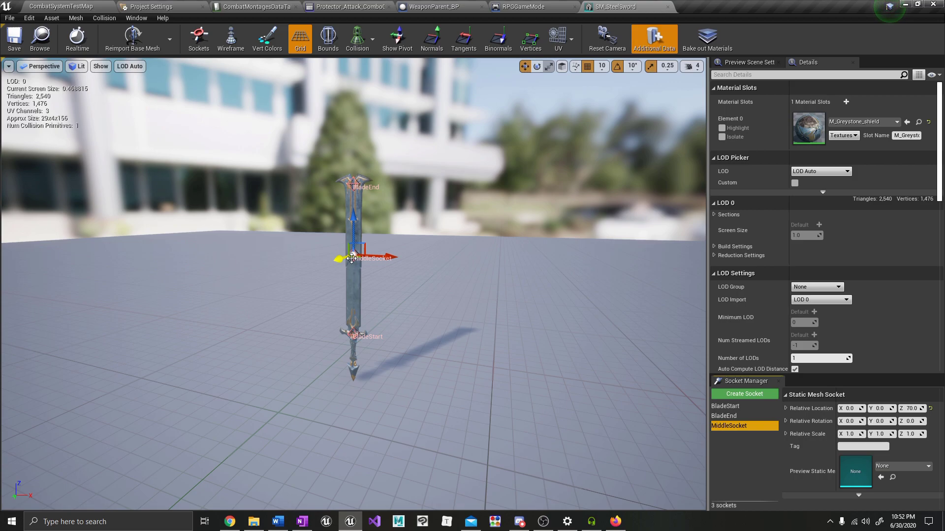
pyautogui.click(378, 297)
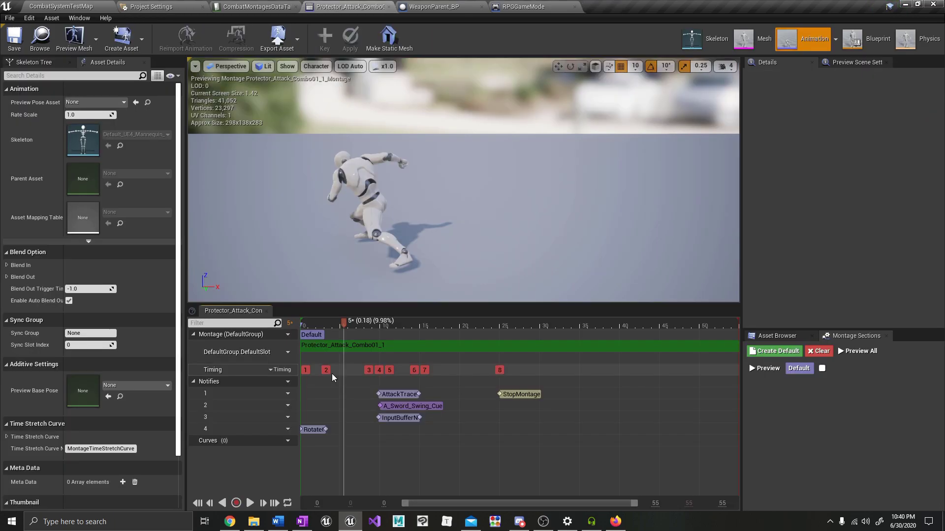
# Copy all notifies from the Protector_Attack_Combo01_1 montage and paste them at their original times into the Protector_Attack_Combo01_2_All montage.
pyautogui.moveTo(332, 373); pyautogui.dragTo(539, 452)
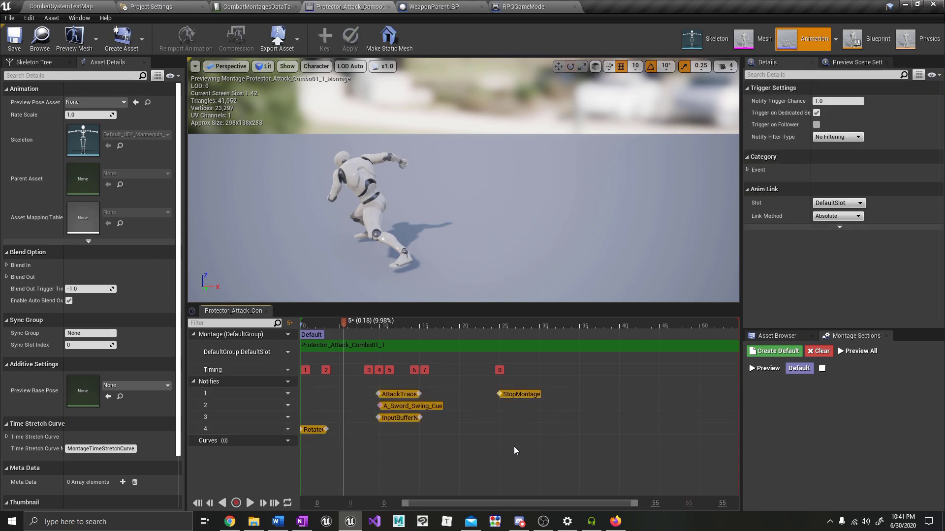
pyautogui.rightClick(393, 406)
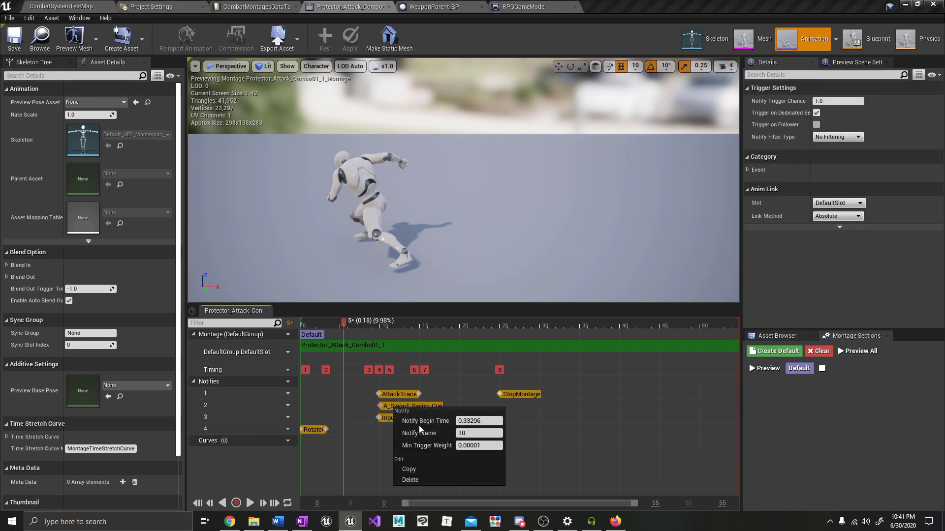
pyautogui.click(420, 465)
pyautogui.rightClick(320, 408)
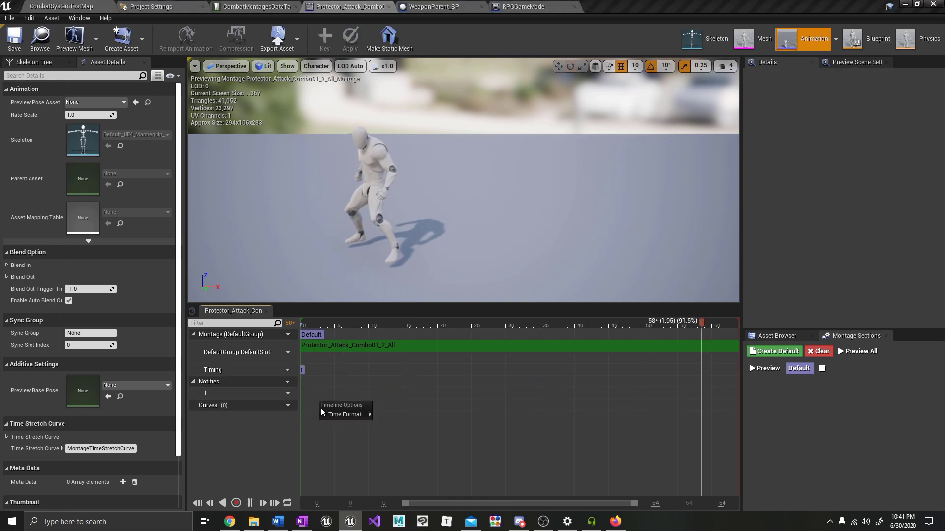
pyautogui.click(345, 424)
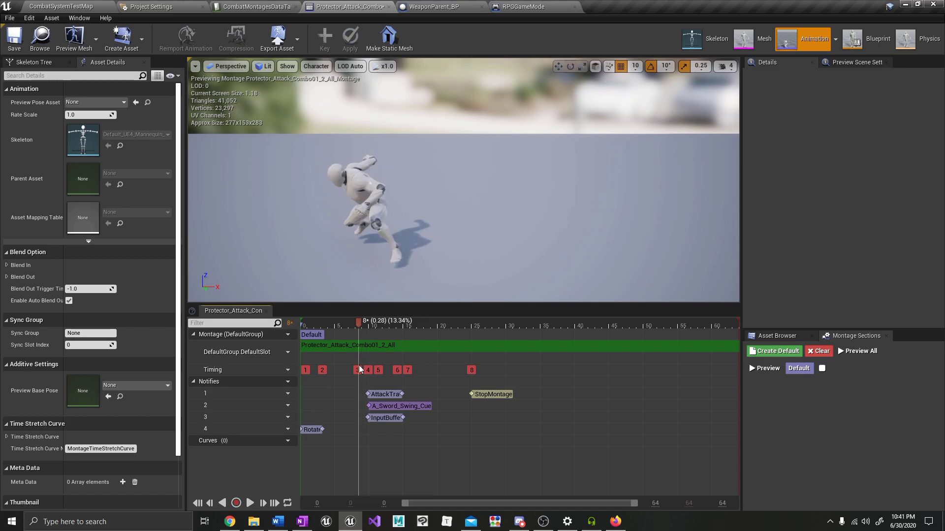
# Copy the attack trace, swing sound and input buffer notifies and paste them at about frame 19, ending the new attack trace near frame 24.
pyautogui.press('space')
pyautogui.moveTo(359, 394); pyautogui.dragTo(401, 423)
pyautogui.rightClick(394, 417)
pyautogui.click(421, 363)
pyautogui.moveTo(505, 396); pyautogui.dragTo(577, 396)
pyautogui.moveTo(462, 323)
pyautogui.mouseDown()
pyautogui.moveTo(434, 344)
pyautogui.moveTo(464, 336)
pyautogui.mouseUp()
pyautogui.rightClick(428, 391)
pyautogui.click(463, 450)
pyautogui.moveTo(435, 394); pyautogui.dragTo(461, 394)
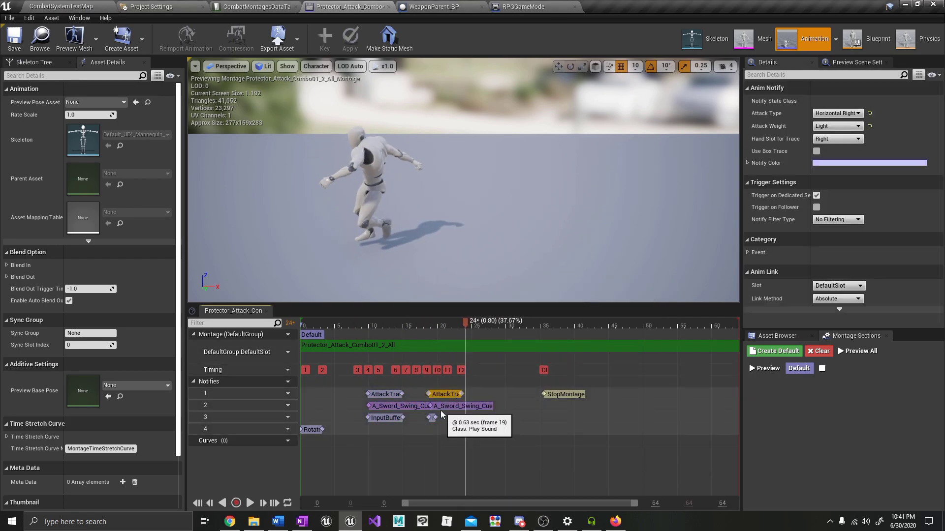
# Replace the duplicate input buffer notify by extending the original to about frame 24, and move StopMontage to about frame 30.
pyautogui.click(432, 418)
pyautogui.press('Delete')
pyautogui.moveTo(464, 323); pyautogui.dragTo(453, 324)
pyautogui.moveTo(403, 417); pyautogui.dragTo(462, 418)
pyautogui.moveTo(453, 323); pyautogui.dragTo(505, 323)
pyautogui.moveTo(544, 395); pyautogui.dragTo(507, 407)
# Lengthen the rotate notify slightly and paste a shortened copy of it at about frame 19 for the second swing.
pyautogui.moveTo(323, 429); pyautogui.dragTo(332, 430)
pyautogui.rightClick(318, 430)
pyautogui.click(345, 365)
pyautogui.rightClick(428, 430)
pyautogui.click(457, 488)
pyautogui.moveTo(459, 429); pyautogui.dragTo(443, 430)
# Set the Attack Type of the second swing's attack trace notify and save the montage.
pyautogui.click(387, 394)
pyautogui.moveTo(437, 324); pyautogui.dragTo(452, 350)
pyautogui.click(446, 394)
pyautogui.click(847, 113)
pyautogui.click(847, 141)
pyautogui.hotkey('ctrl', 's')
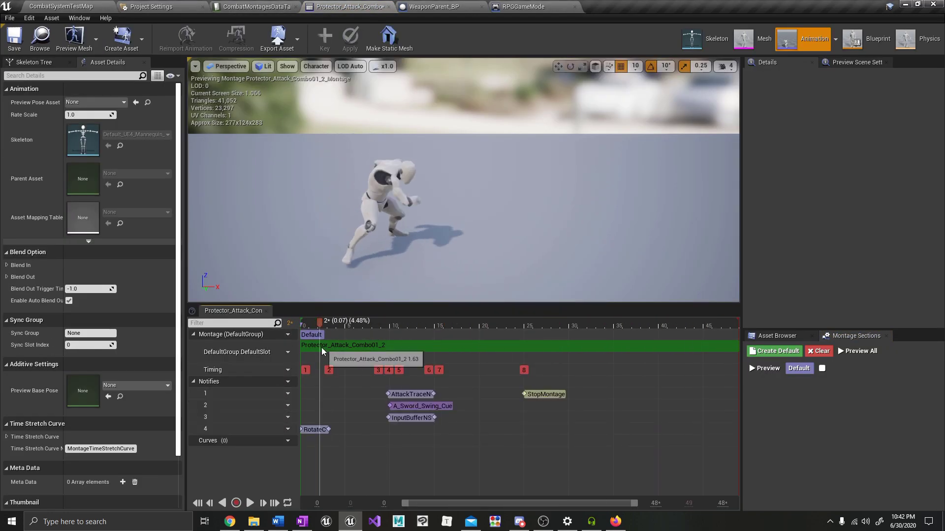
pyautogui.click(362, 394)
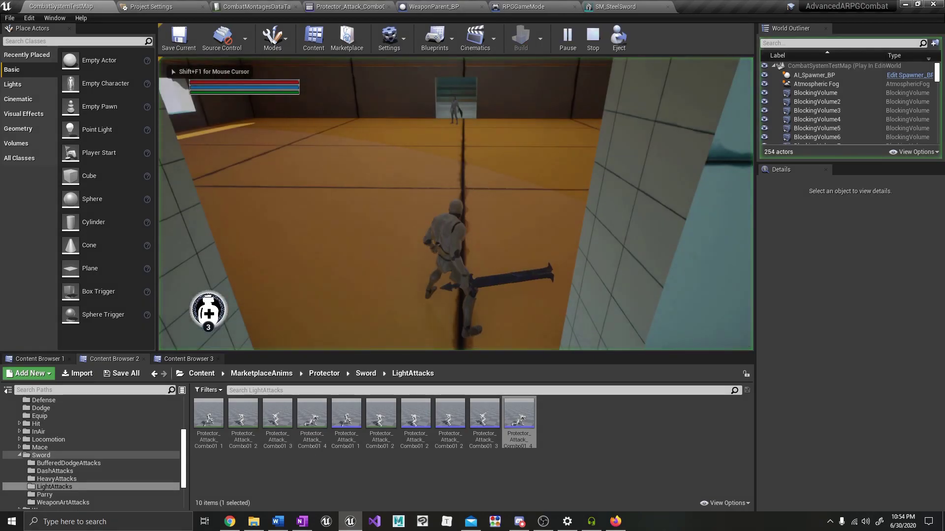
# Test the light sword attack combo in the full-screen play session by performing repeated light attacks.
pyautogui.press('F11')
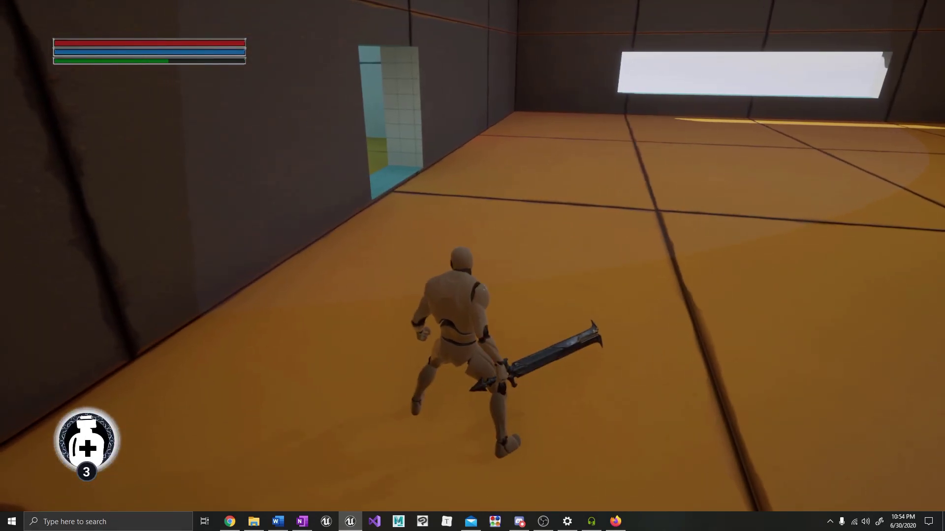
pyautogui.click(472, 266)
pyautogui.click(473, 266)
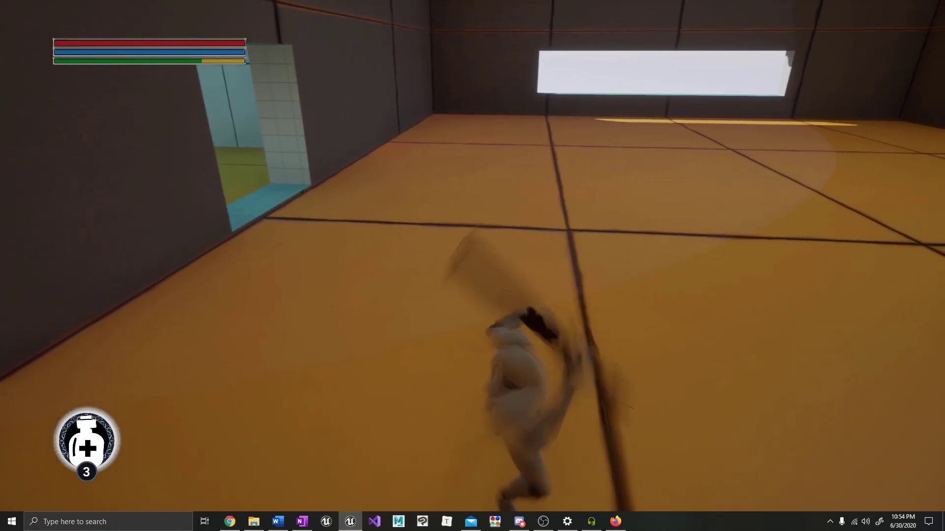
pyautogui.click(472, 266)
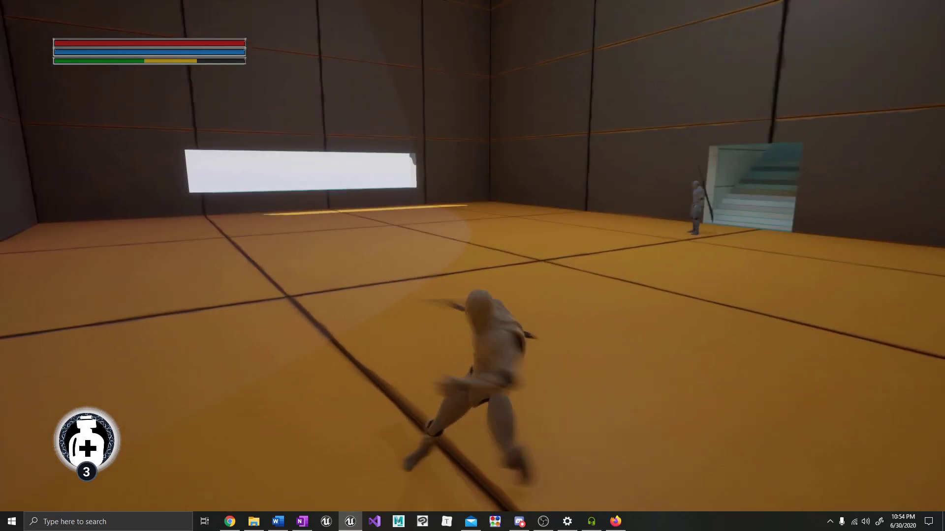
pyautogui.click(473, 266)
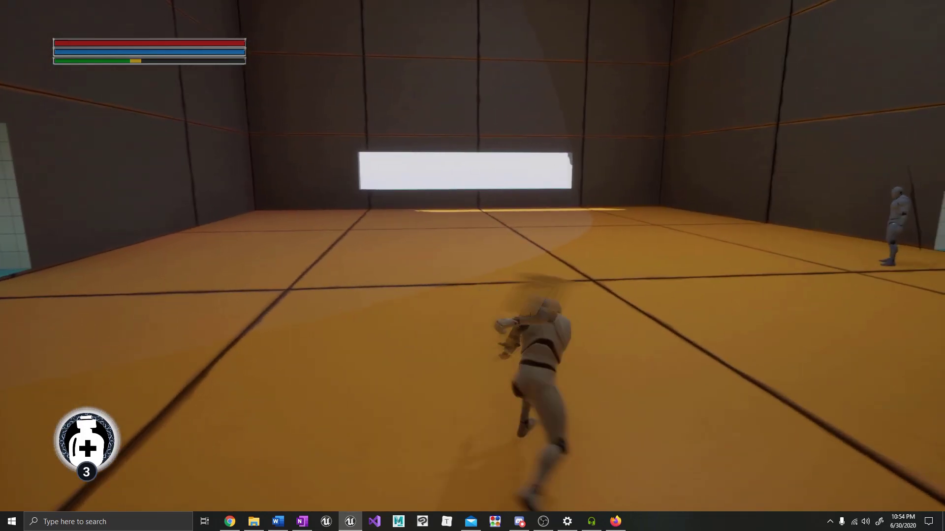
pyautogui.click(472, 266)
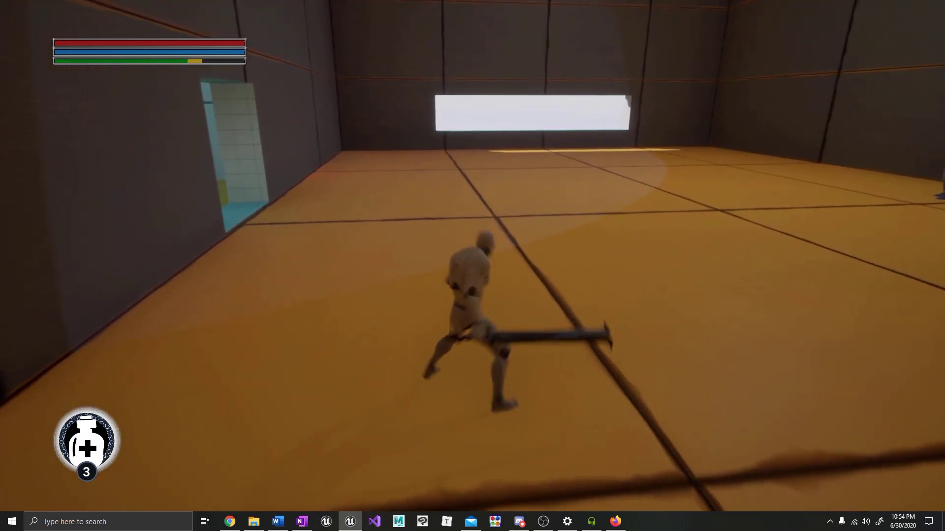
pyautogui.click(473, 266)
pyautogui.click(472, 265)
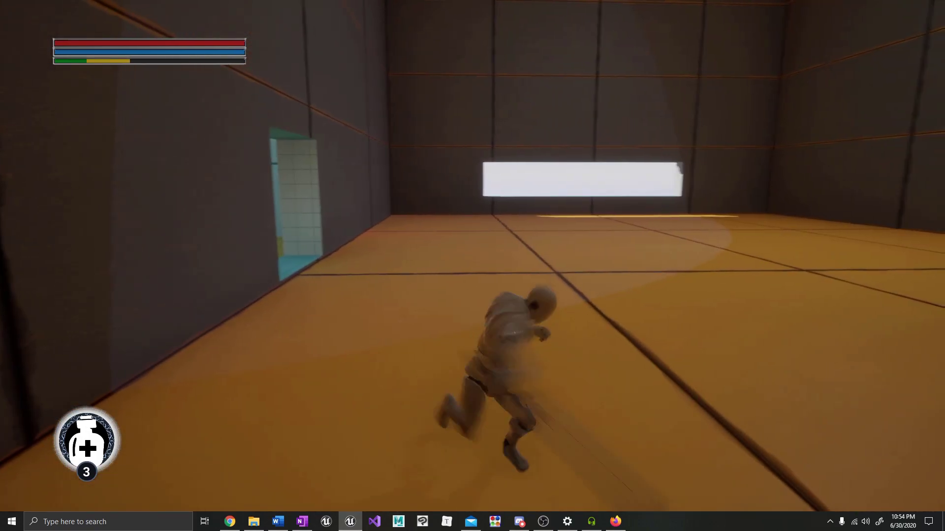
pyautogui.click(473, 265)
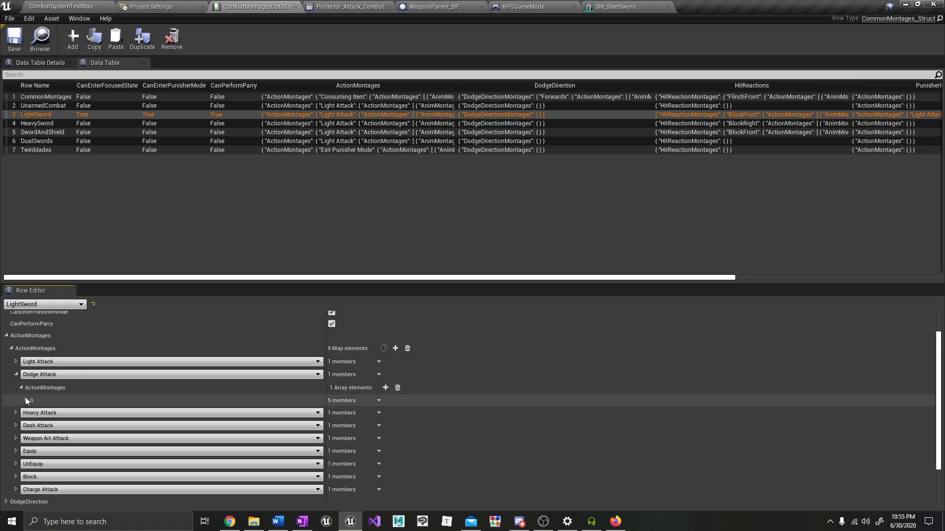
# Clear the LightSword row's Dodge Attack action montages and add one new empty element.
pyautogui.click(26, 385)
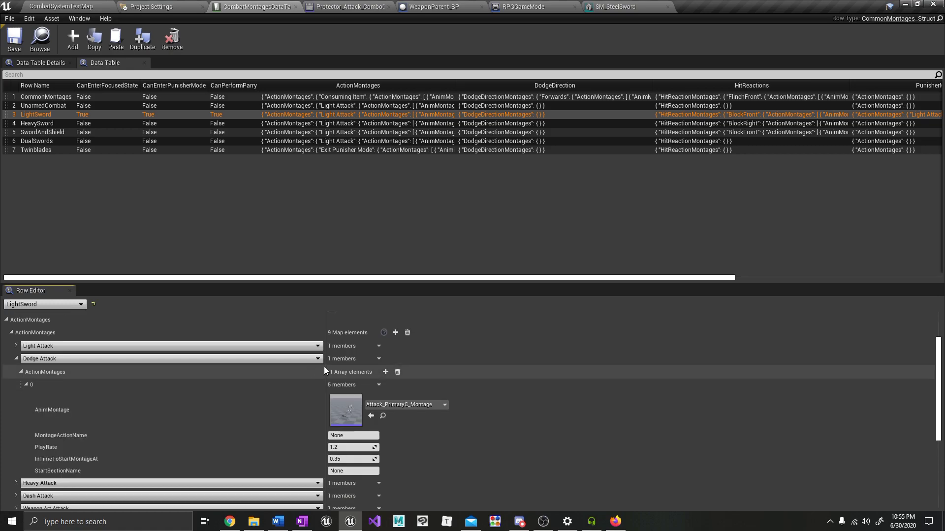
pyautogui.click(398, 373)
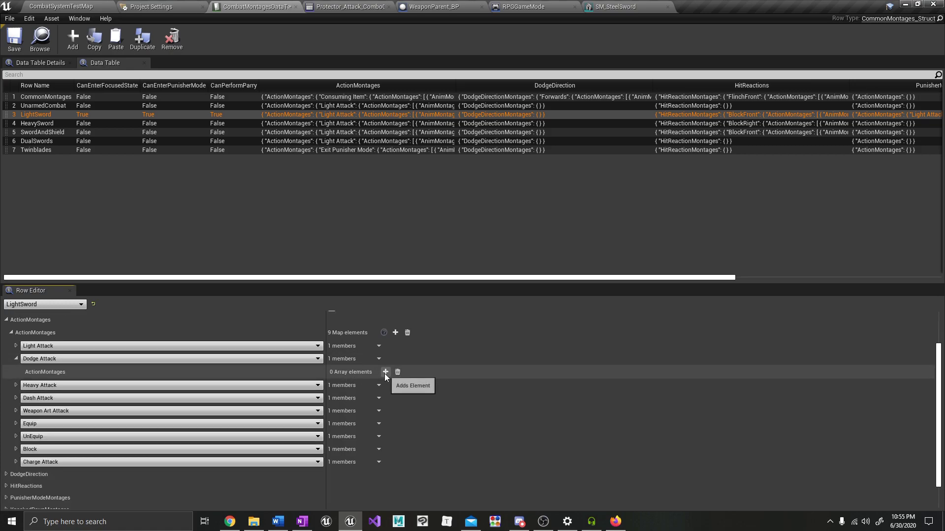
pyautogui.click(386, 372)
pyautogui.click(28, 385)
pyautogui.scroll(-1, 138, 386)
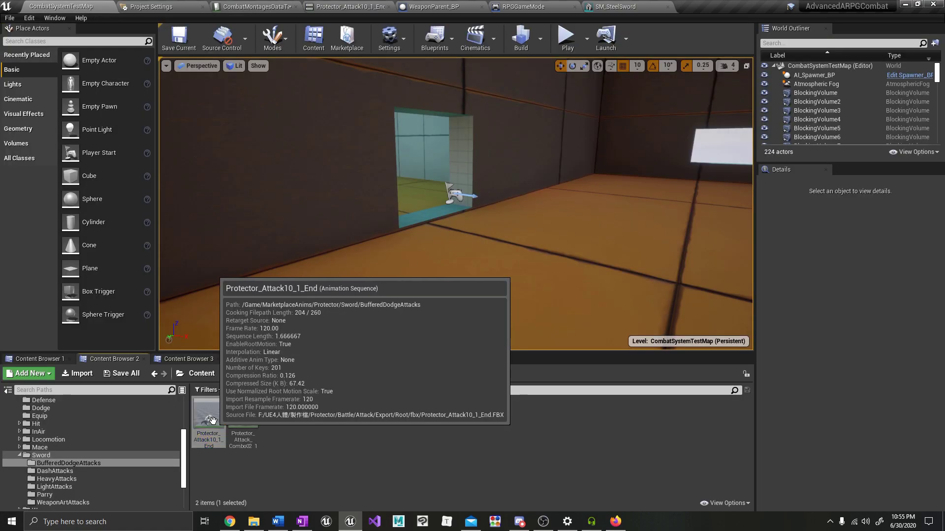
# Create an anim montage from the Protector_Attack10_1_End sequence in the BufferedDodgeAttacks folder.
pyautogui.rightClick(212, 420)
pyautogui.moveTo(259, 80)
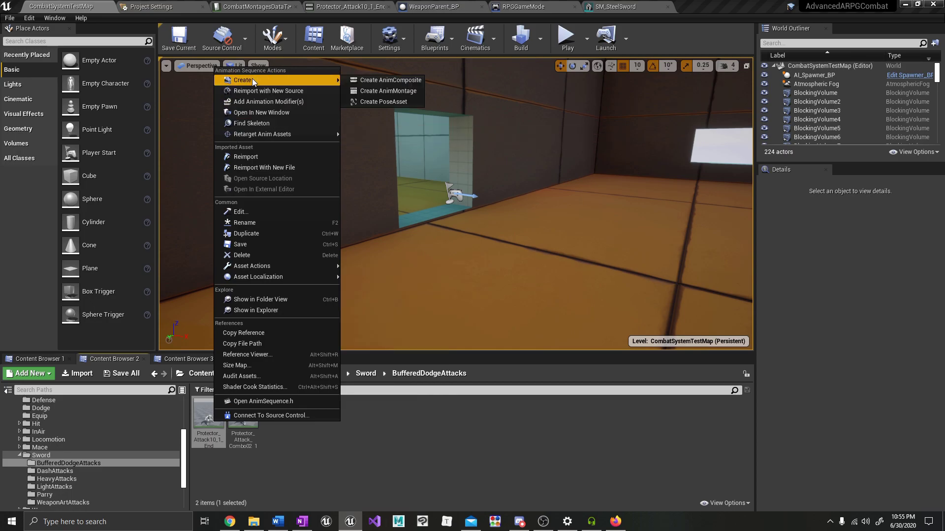
pyautogui.click(385, 89)
# Copy all notifies from the Protector_Attack_Combo01_1 montage and paste them into the Protector_Attack10_1_End montage.
pyautogui.click(351, 431)
pyautogui.moveTo(306, 394); pyautogui.dragTo(535, 498)
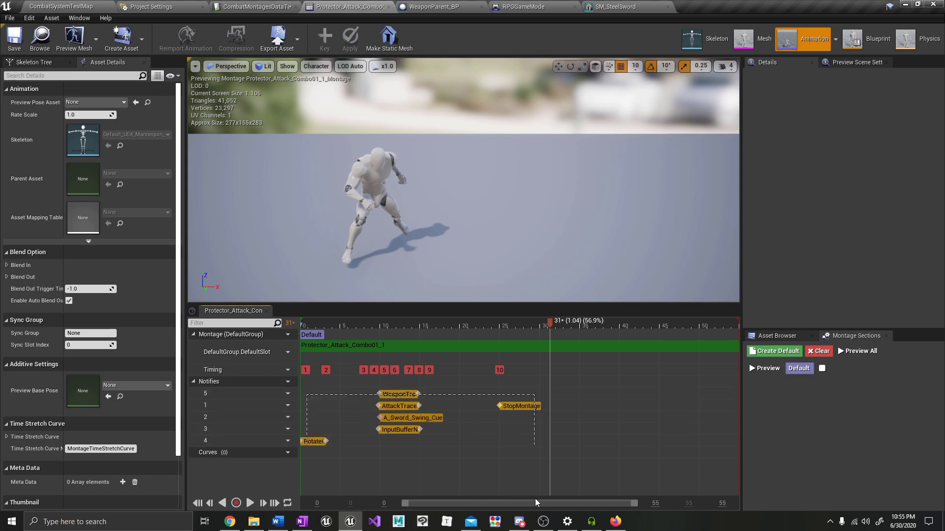
pyautogui.rightClick(405, 418)
pyautogui.click(426, 421)
pyautogui.rightClick(338, 435)
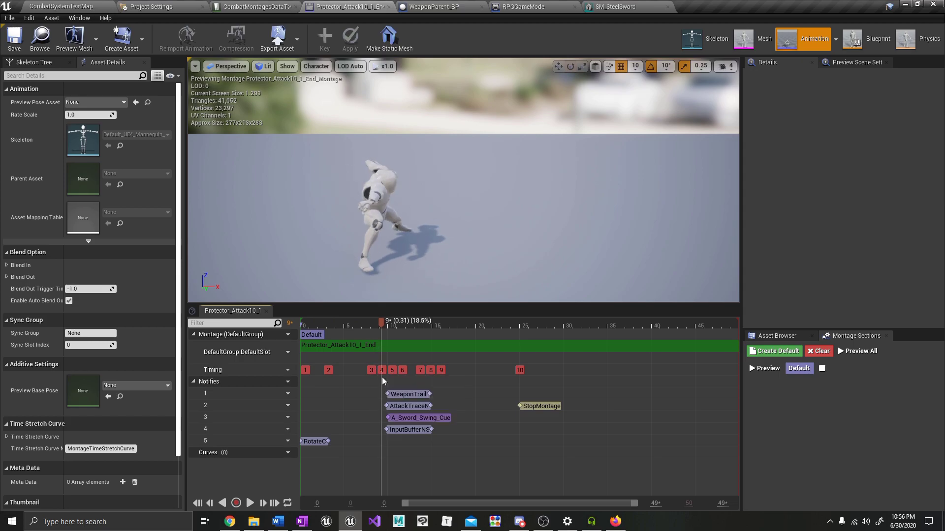
# Move the trail, attack trace, swing sound and input buffer notifies to about frame 8 and StopMontage to about frame 20.
pyautogui.click(383, 388)
pyautogui.moveTo(408, 394); pyautogui.dragTo(401, 395)
pyautogui.moveTo(411, 406); pyautogui.dragTo(404, 431)
pyautogui.moveTo(409, 323); pyautogui.dragTo(475, 323)
pyautogui.moveTo(526, 407); pyautogui.dragTo(482, 408)
# Set the attack trace notify's Attack Type to Thurst Attack in the Protector_Attack10_1_End montage.
pyautogui.moveTo(475, 323); pyautogui.dragTo(389, 323)
pyautogui.click(385, 407)
pyautogui.click(847, 115)
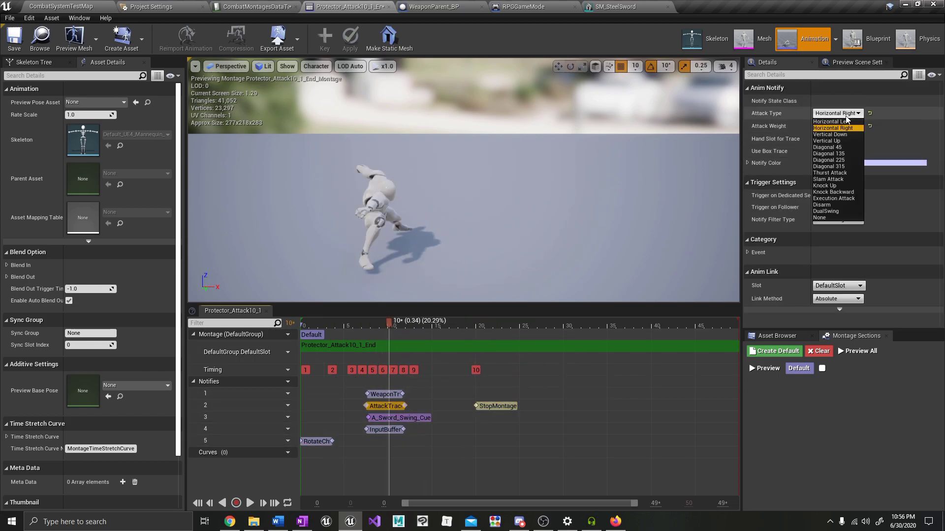
pyautogui.click(835, 173)
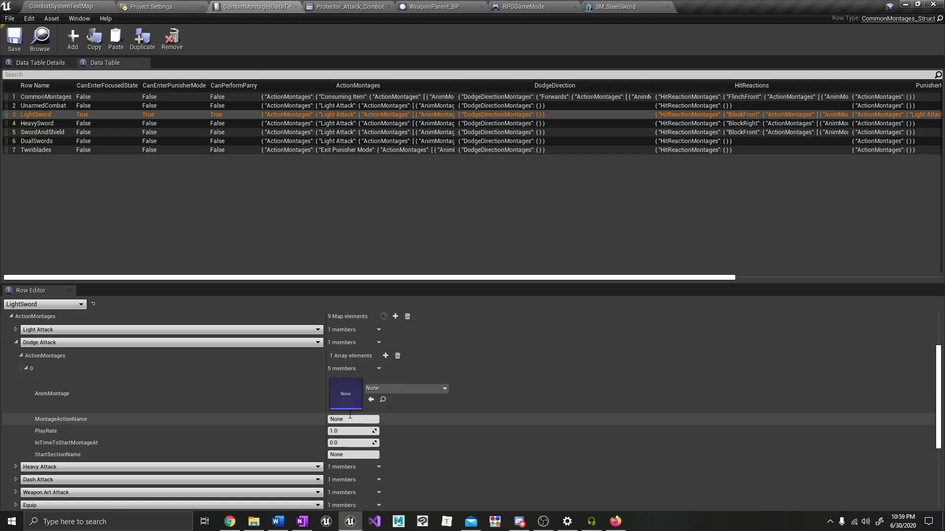
# Assign Protector_Attack_Combo02_1_Montage to the Dodge Attack element and play the level to test the dodge attack.
pyautogui.click(371, 401)
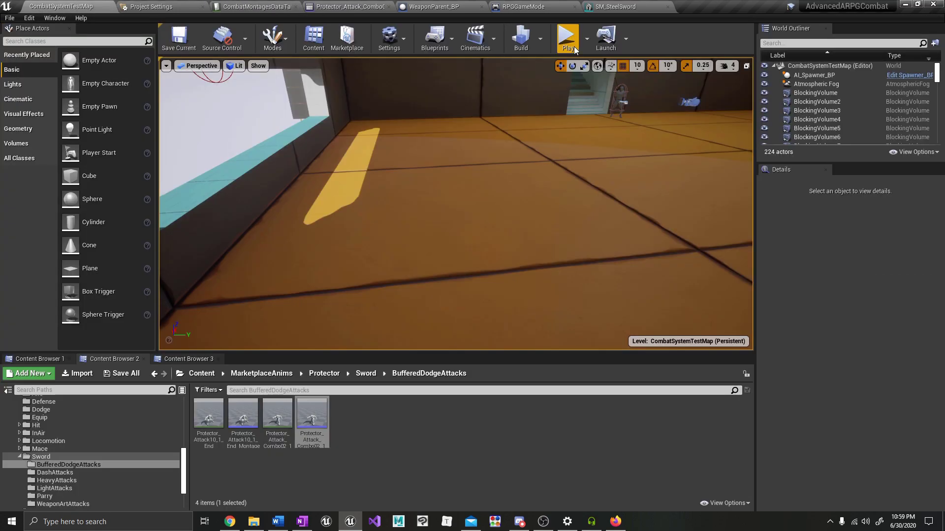
pyautogui.click(573, 45)
pyautogui.press('w')
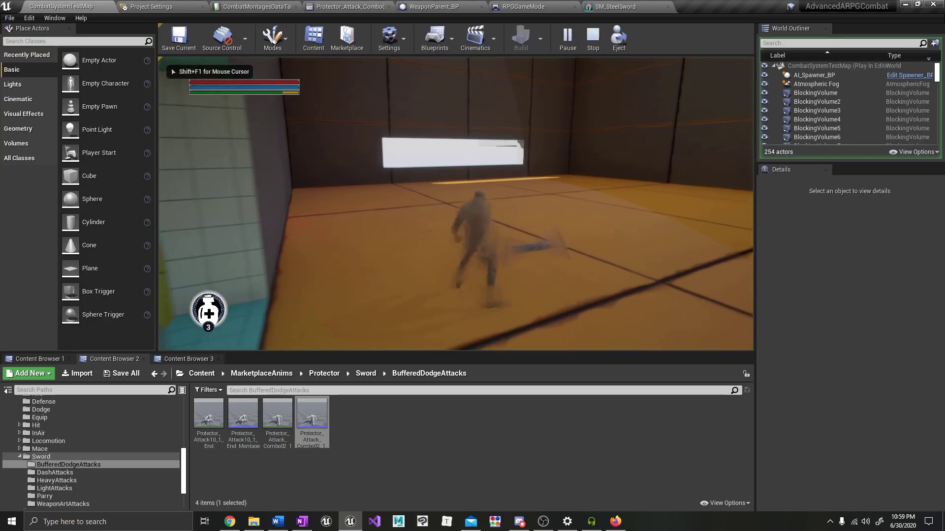
pyautogui.press('space')
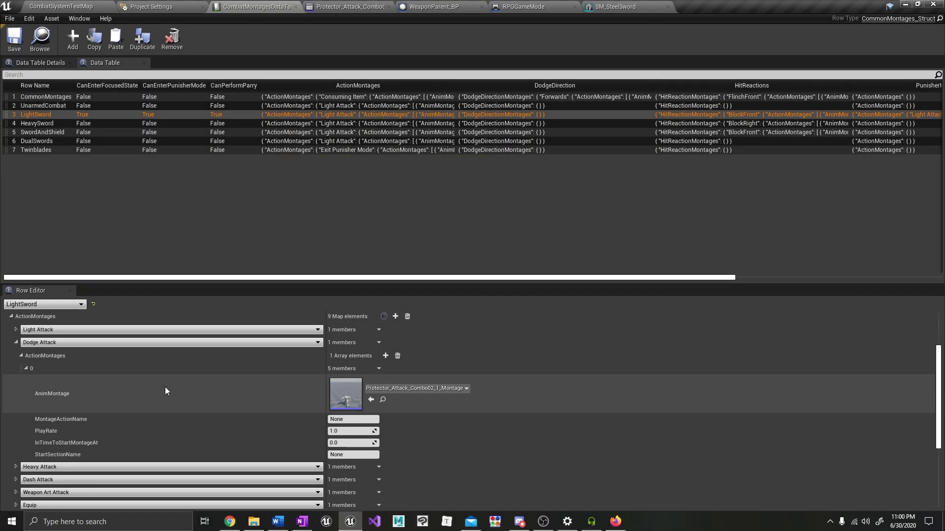
# Clear the LightSword row's Heavy Attack action montages and add one new empty element.
pyautogui.click(43, 363)
pyautogui.click(15, 362)
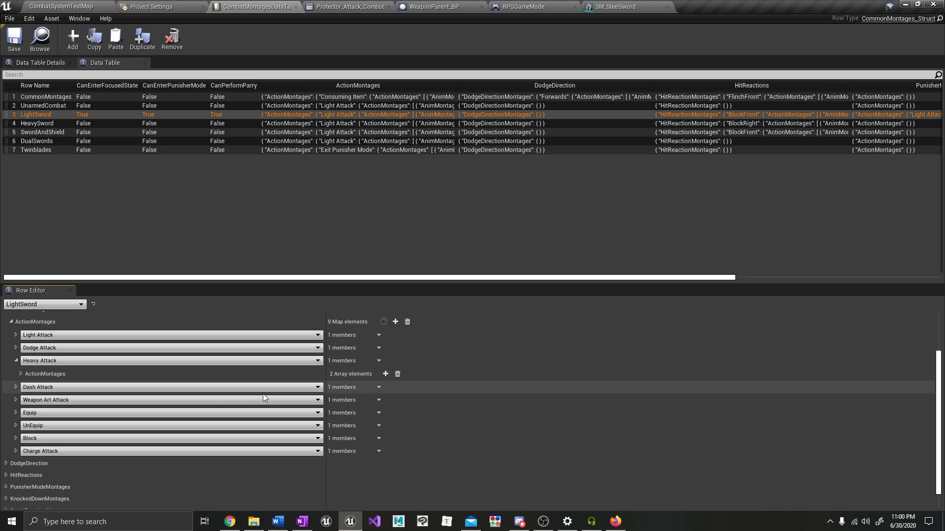
pyautogui.click(385, 374)
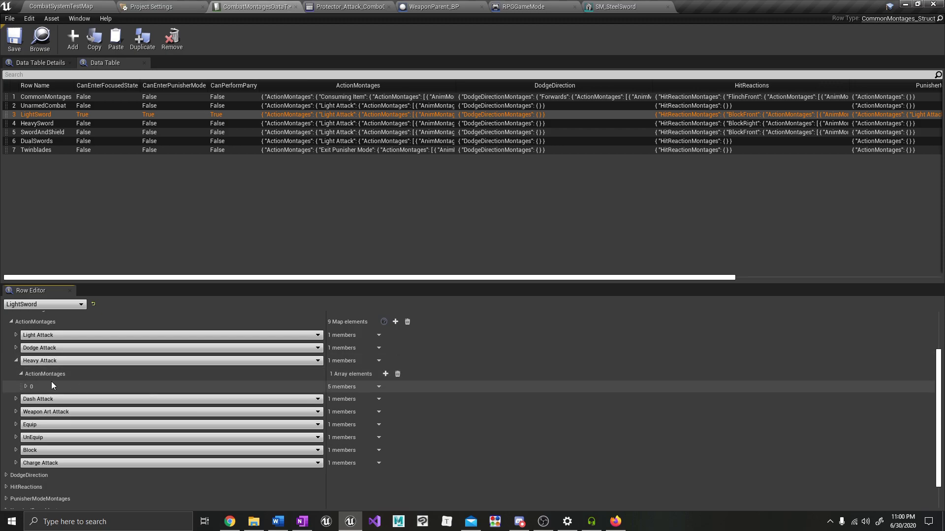
pyautogui.click(26, 386)
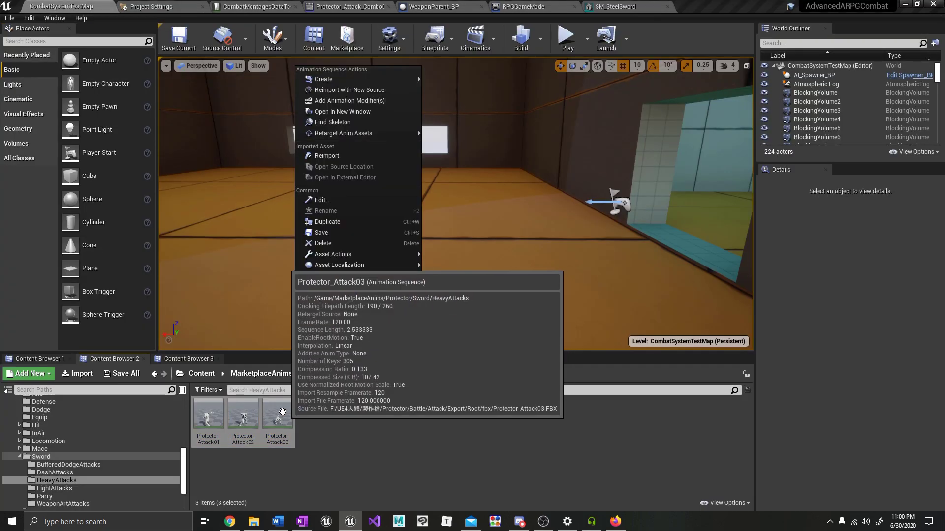
# Create anim montages from Protector_Attack01, Protector_Attack02 and Protector_Attack03, and paste the copied notifies into the Protector_Attack01 montage.
pyautogui.moveTo(354, 133)
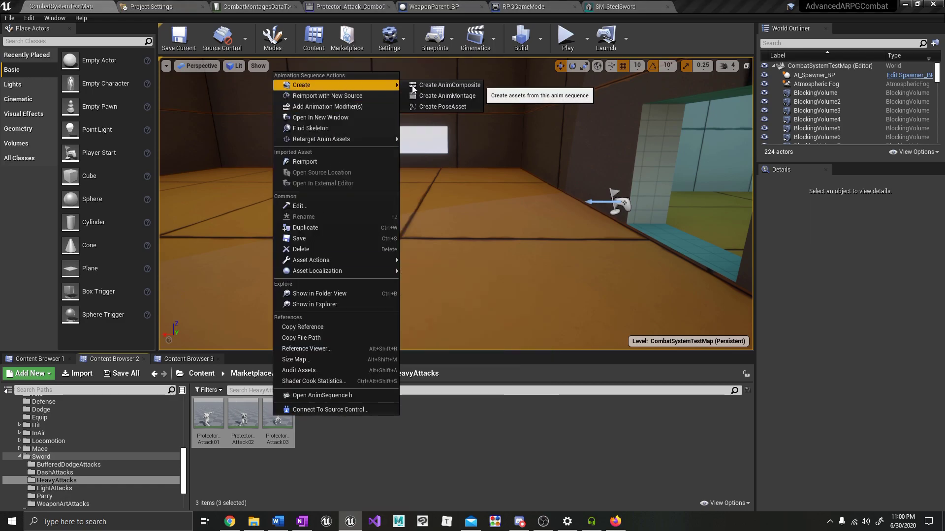
pyautogui.click(457, 84)
pyautogui.doubleClick(250, 419)
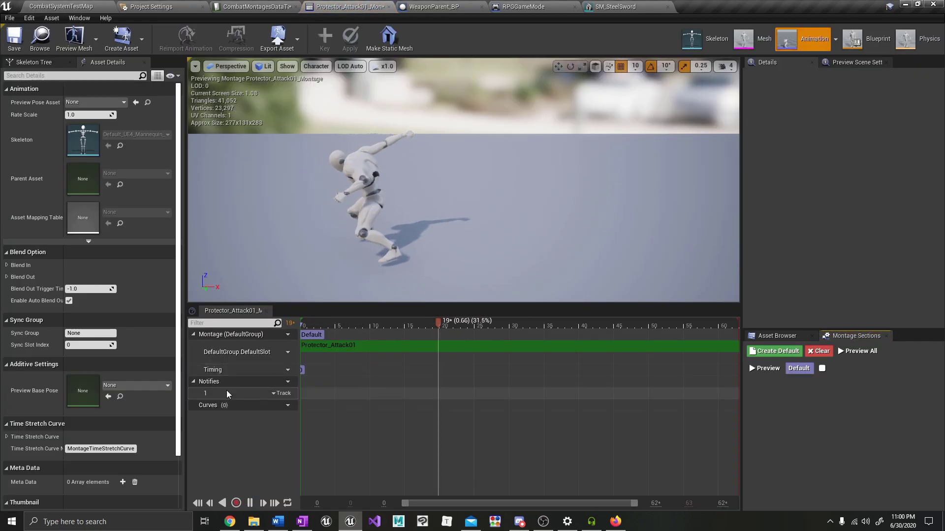
pyautogui.rightClick(312, 392)
pyautogui.click(333, 470)
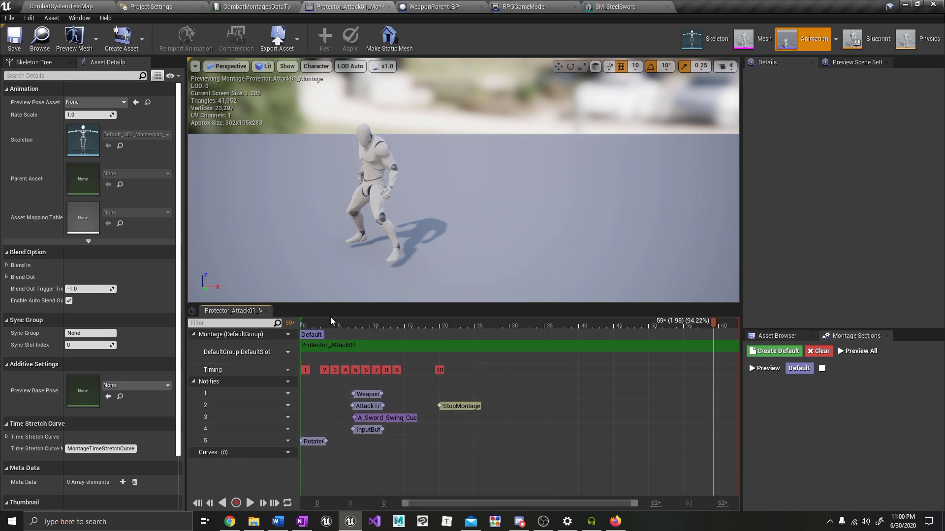
# Shift the Protector_Attack01 montage's attack notifies to start at about frame 10, with StopMontage at about frame 24.
pyautogui.moveTo(305, 388); pyautogui.dragTo(485, 436)
pyautogui.moveTo(372, 395); pyautogui.dragTo(403, 392)
pyautogui.moveTo(384, 324)
pyautogui.mouseDown()
pyautogui.moveTo(426, 324)
pyautogui.moveTo(377, 323)
pyautogui.mouseUp()
pyautogui.moveTo(384, 430); pyautogui.dragTo(372, 430)
pyautogui.moveTo(378, 323); pyautogui.dragTo(370, 324)
pyautogui.moveTo(368, 390); pyautogui.dragTo(418, 422)
pyautogui.moveTo(399, 394)
pyautogui.mouseDown()
pyautogui.moveTo(394, 403)
pyautogui.moveTo(387, 394)
pyautogui.mouseUp()
pyautogui.moveTo(370, 324); pyautogui.dragTo(427, 324)
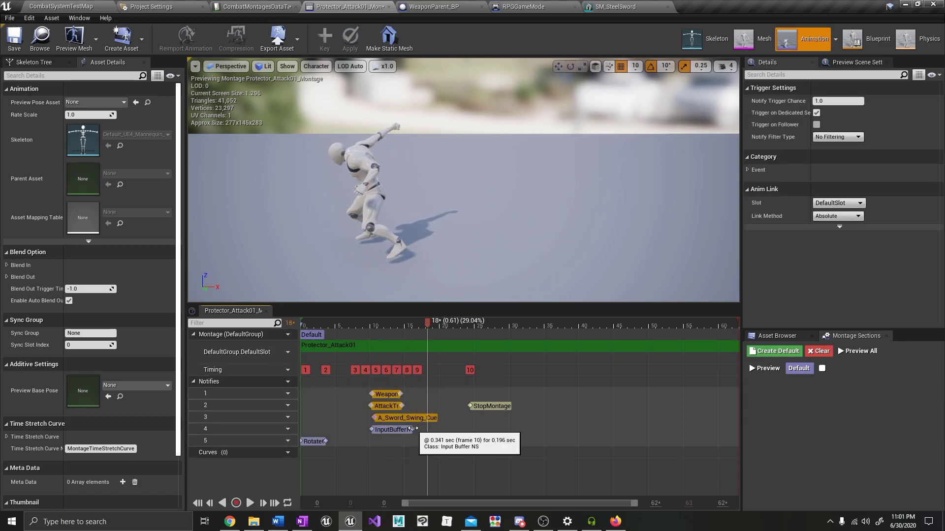
# Extend the input buffer, weapon trail and attack trace notifies to end at about frame 18, matching the swing.
pyautogui.moveTo(412, 429); pyautogui.dragTo(429, 429)
pyautogui.moveTo(401, 395); pyautogui.dragTo(426, 394)
pyautogui.moveTo(402, 406); pyautogui.dragTo(425, 406)
pyautogui.moveTo(427, 324); pyautogui.dragTo(416, 323)
pyautogui.keyDown('alt'); pyautogui.moveTo(423, 221); pyautogui.dragTo(443, 222); pyautogui.keyUp('alt')
pyautogui.moveTo(416, 323); pyautogui.dragTo(417, 324)
pyautogui.keyDown('alt'); pyautogui.moveTo(443, 221); pyautogui.dragTo(428, 224); pyautogui.keyUp('alt')
pyautogui.moveTo(416, 324)
pyautogui.mouseDown()
pyautogui.moveTo(429, 324)
pyautogui.moveTo(421, 324)
pyautogui.mouseUp()
pyautogui.keyDown('alt'); pyautogui.moveTo(443, 197); pyautogui.dragTo(517, 224); pyautogui.keyUp('alt')
# Set the attack trace notify's Attack Type to Horizontal Left and change its Attack Weight.
pyautogui.click(397, 406)
pyautogui.click(837, 114)
pyautogui.click(831, 132)
pyautogui.keyDown('alt'); pyautogui.moveTo(443, 162); pyautogui.dragTo(408, 163); pyautogui.keyUp('alt')
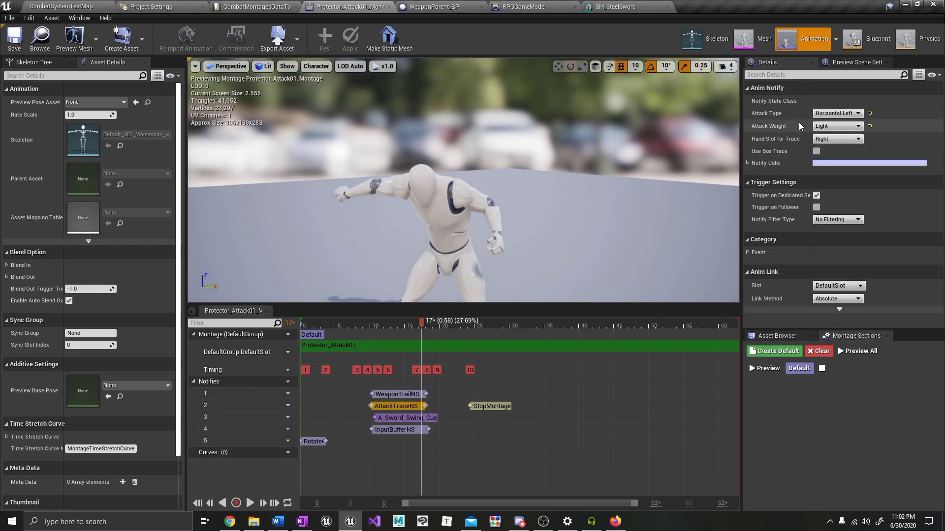
pyautogui.click(832, 151)
# Assign Protector_Attack01_Montage to the first Heavy Attack element of the LightSword row.
pyautogui.click(73, 5)
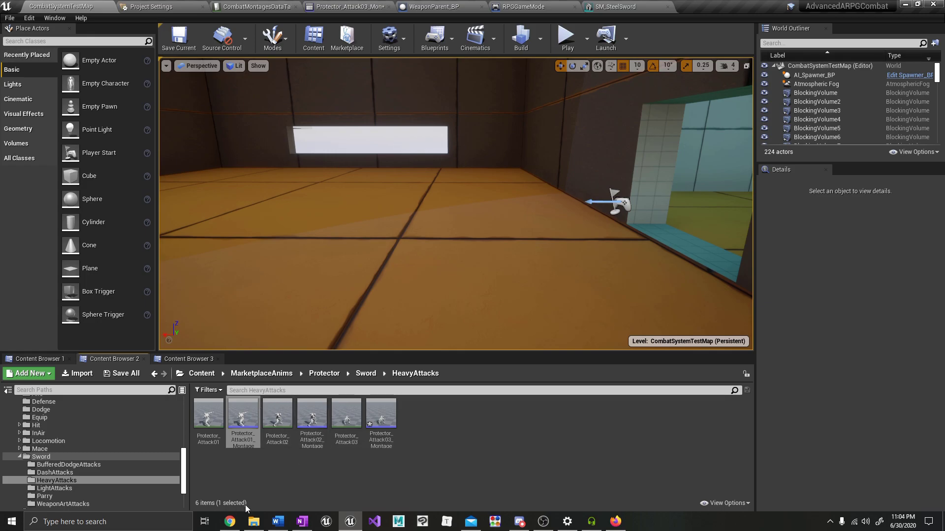
pyautogui.click(250, 4)
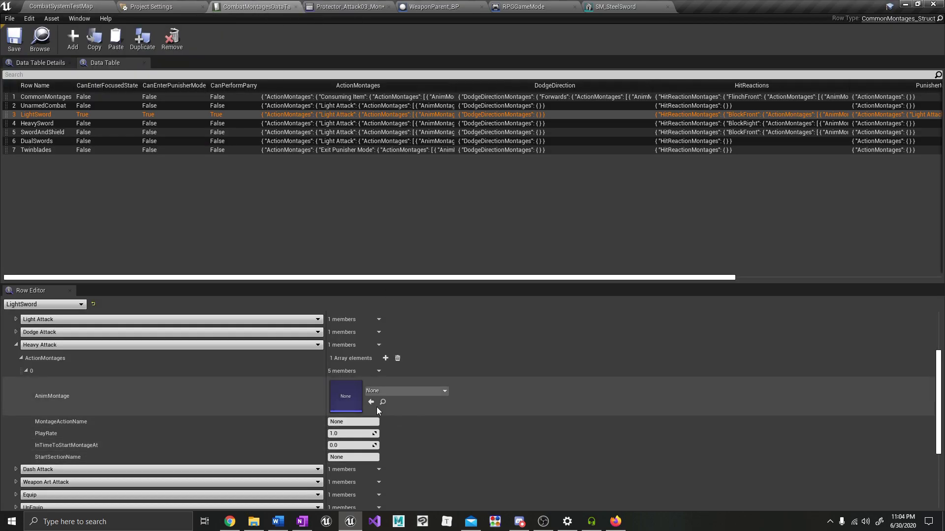
pyautogui.click(372, 402)
# Add a second Heavy Attack element and assign Protector_Attack02_Montage to it.
pyautogui.click(384, 359)
pyautogui.scroll(-3, 384, 362)
pyautogui.click(27, 423)
pyautogui.click(69, 6)
pyautogui.click(313, 426)
pyautogui.click(251, 6)
pyautogui.click(372, 422)
# Add a third Heavy Attack element and assign Protector_Attack03_Montage to it.
pyautogui.click(384, 329)
pyautogui.click(27, 441)
pyautogui.click(68, 6)
pyautogui.click(381, 423)
pyautogui.click(251, 6)
# Play the level full screen and test the heavy sword attack combo with repeated attacks.
pyautogui.click(69, 6)
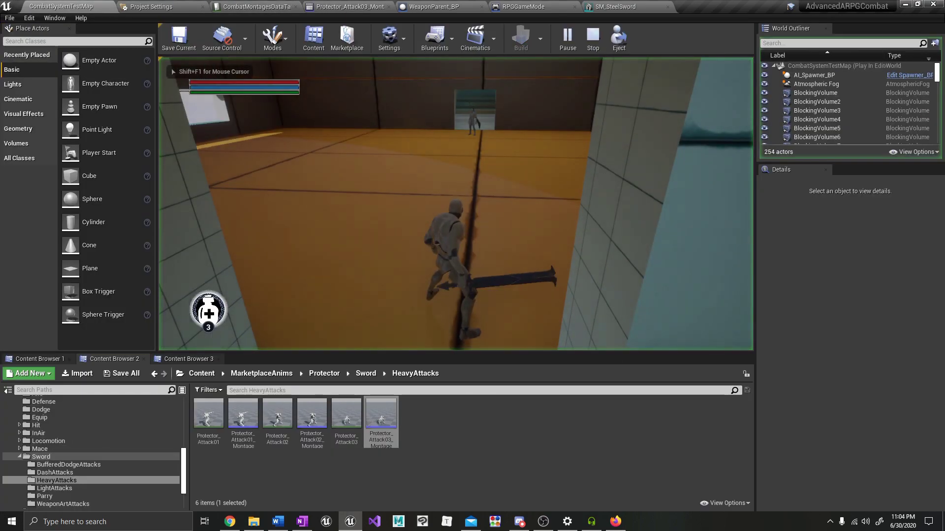
pyautogui.press('F11')
pyautogui.click(463, 222)
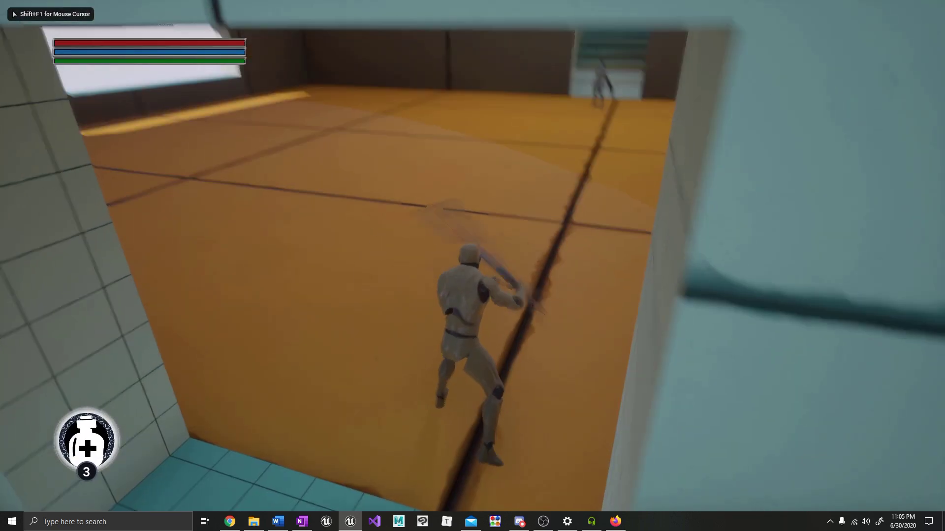
pyautogui.click(473, 256)
pyautogui.click(473, 256)
pyautogui.click(473, 256)
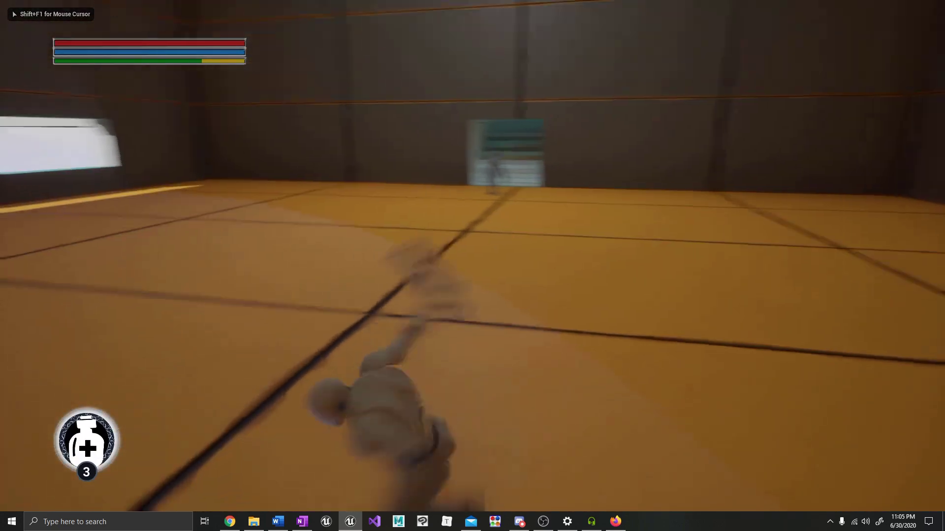
pyautogui.click(472, 256)
pyautogui.click(472, 256)
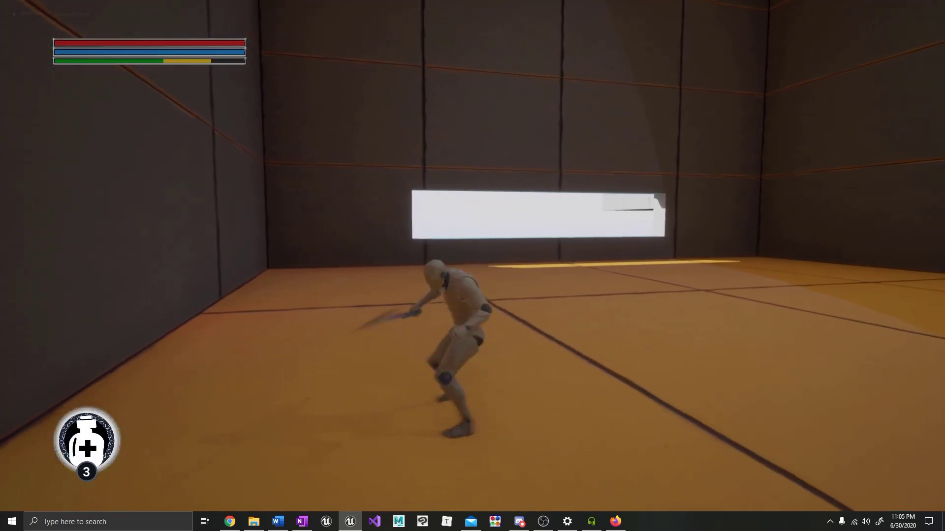
# Continue testing the heavy sword attacks while running the character around the arena.
pyautogui.click(472, 255)
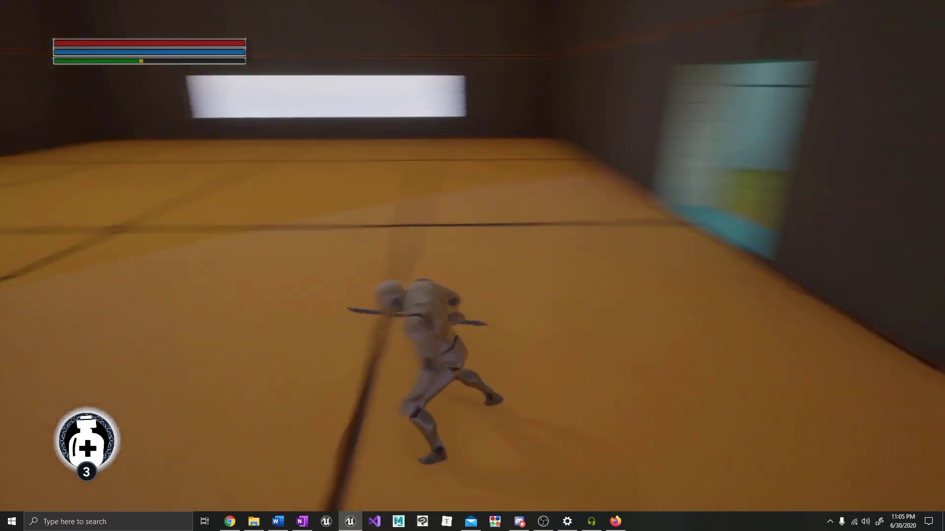
pyautogui.press('w')
pyautogui.click(473, 255)
pyautogui.click(472, 255)
pyautogui.press('w')
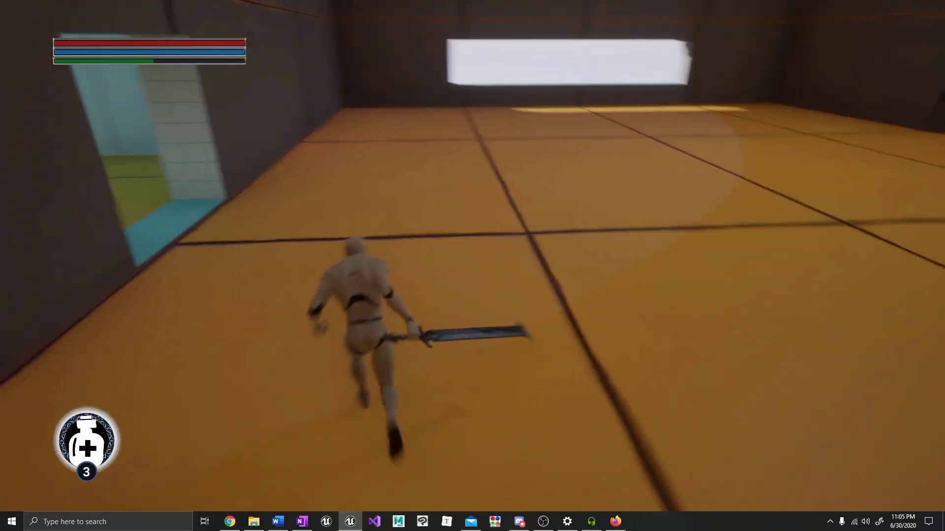
pyautogui.click(472, 256)
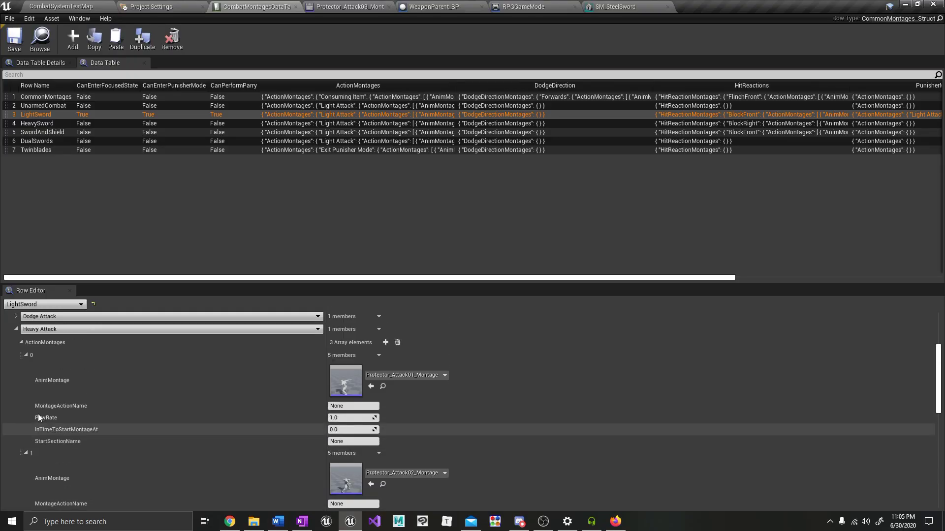
# Expand the LightSword row's Dash Attack action and clear its existing ActionMontages entry.
pyautogui.click(16, 392)
pyautogui.click(15, 392)
pyautogui.click(16, 372)
pyautogui.scroll(-2, 98, 379)
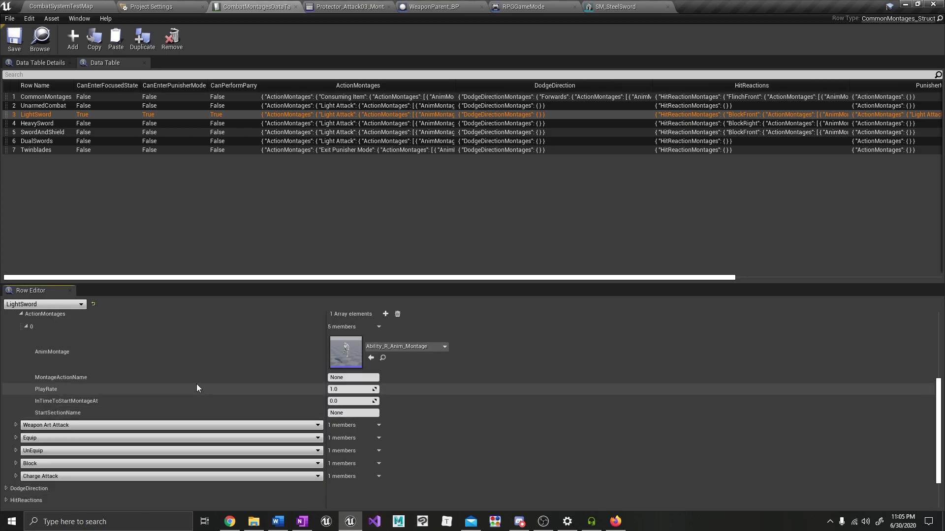
pyautogui.click(398, 345)
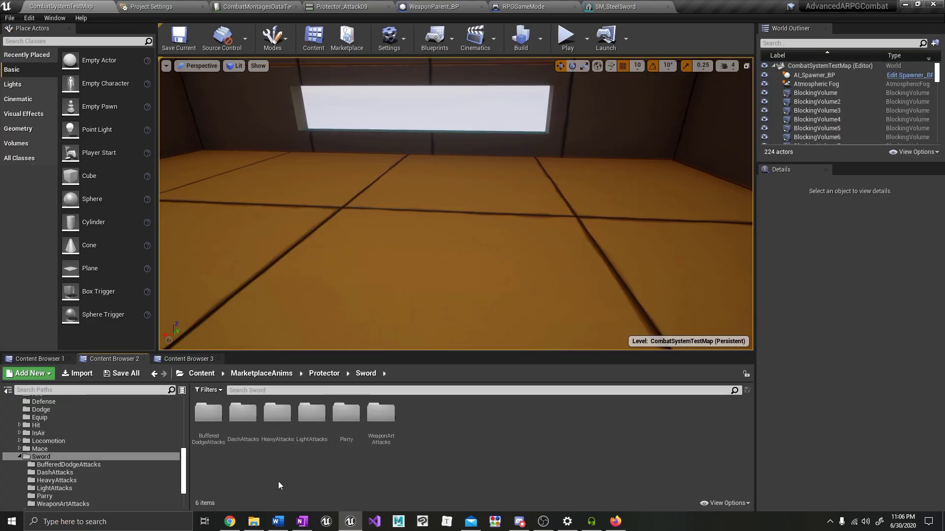
# Open the Protector_Attack09 animation from the Sword DashAttacks folder and preview its playback.
pyautogui.doubleClick(235, 410)
pyautogui.doubleClick(217, 409)
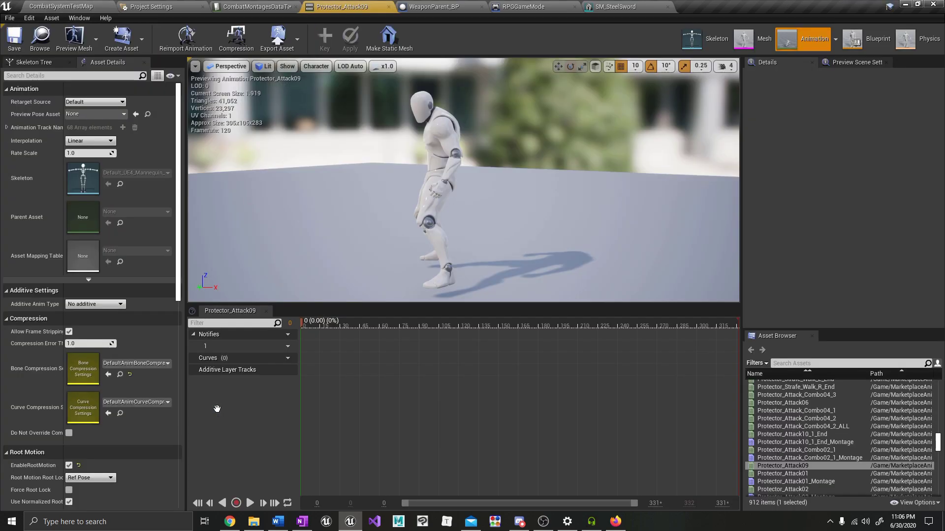
pyautogui.click(250, 503)
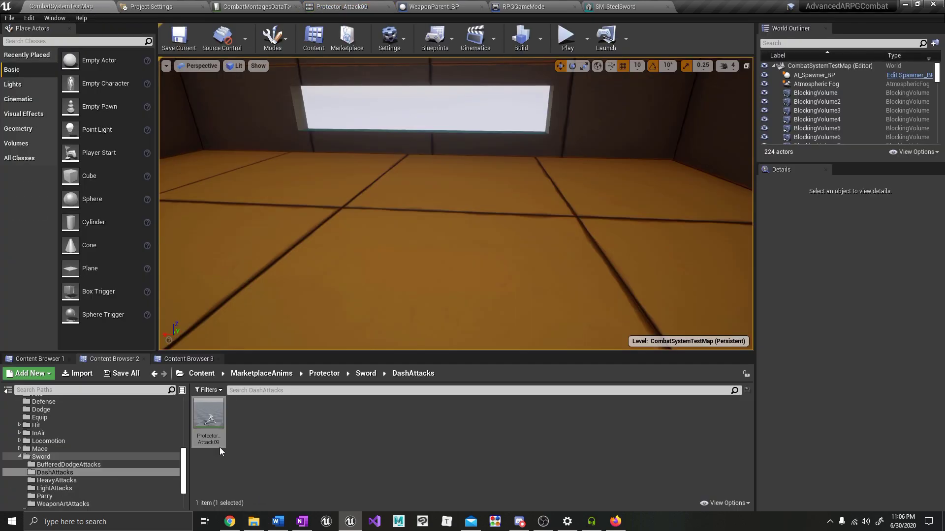
# Create an anim montage from Protector_Attack09 and open it for editing.
pyautogui.rightClick(213, 419)
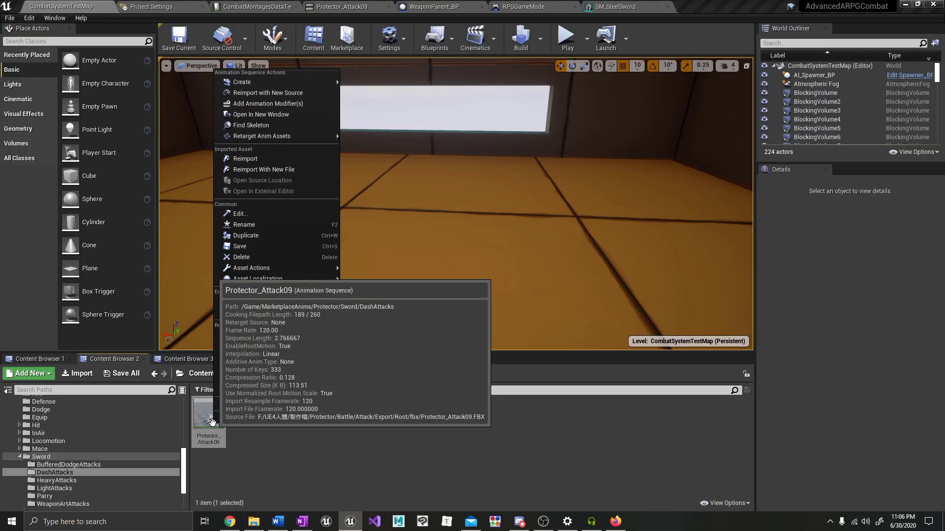
pyautogui.moveTo(272, 83)
pyautogui.click(377, 91)
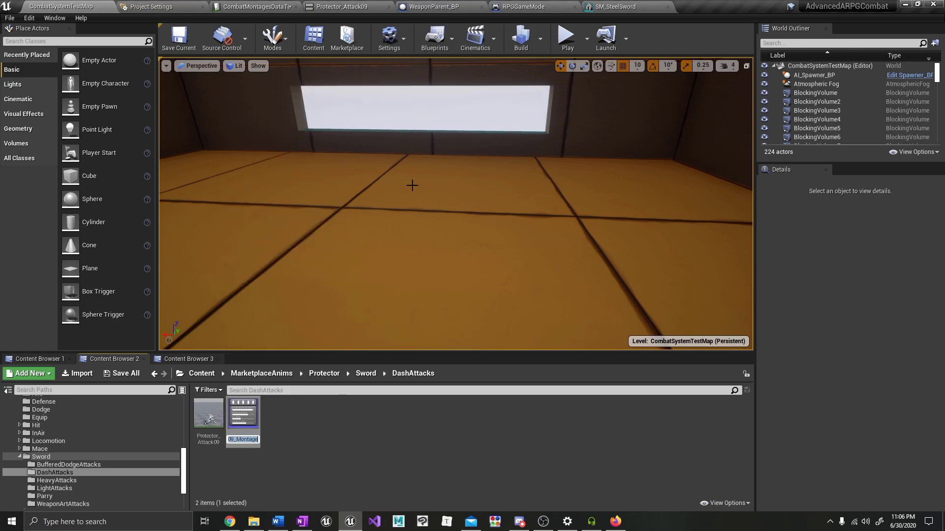
pyautogui.doubleClick(243, 421)
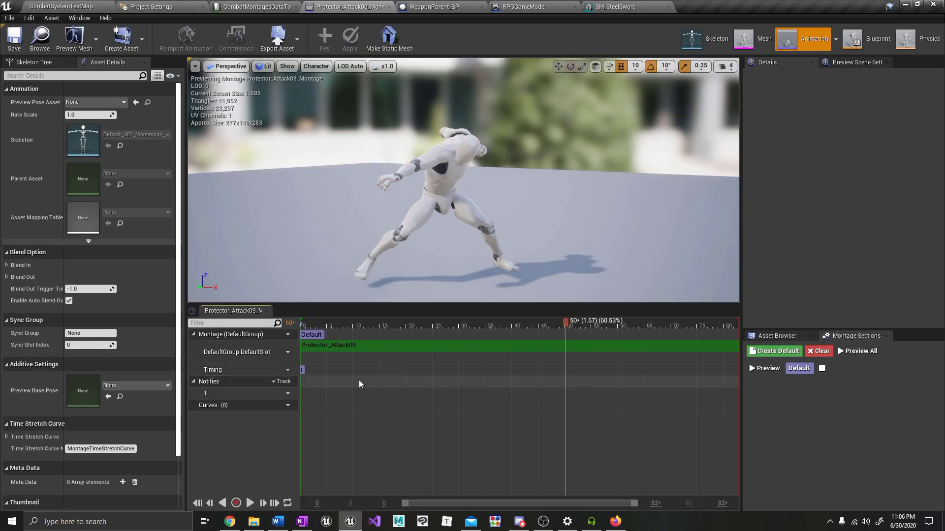
# Paste the copied notifies at their original time and fit the weapon trail and attack trace states to the swing, about frames 21 to 27.
pyautogui.rightClick(320, 392)
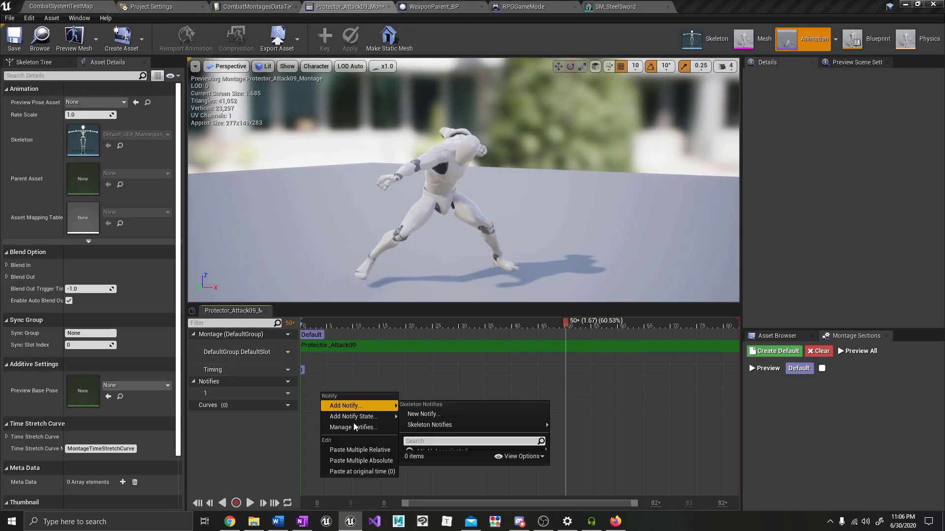
pyautogui.click(358, 472)
pyautogui.click(419, 339)
pyautogui.moveTo(423, 323); pyautogui.dragTo(438, 336)
pyautogui.moveTo(454, 394)
pyautogui.mouseDown()
pyautogui.moveTo(440, 394)
pyautogui.moveTo(444, 406)
pyautogui.mouseUp()
pyautogui.moveTo(439, 323); pyautogui.dragTo(453, 349)
pyautogui.moveTo(441, 394); pyautogui.dragTo(446, 394)
# Place the StopMontage notify at about frame 34 and end the InputBufferNS state at about frame 30.
pyautogui.moveTo(453, 324); pyautogui.dragTo(483, 350)
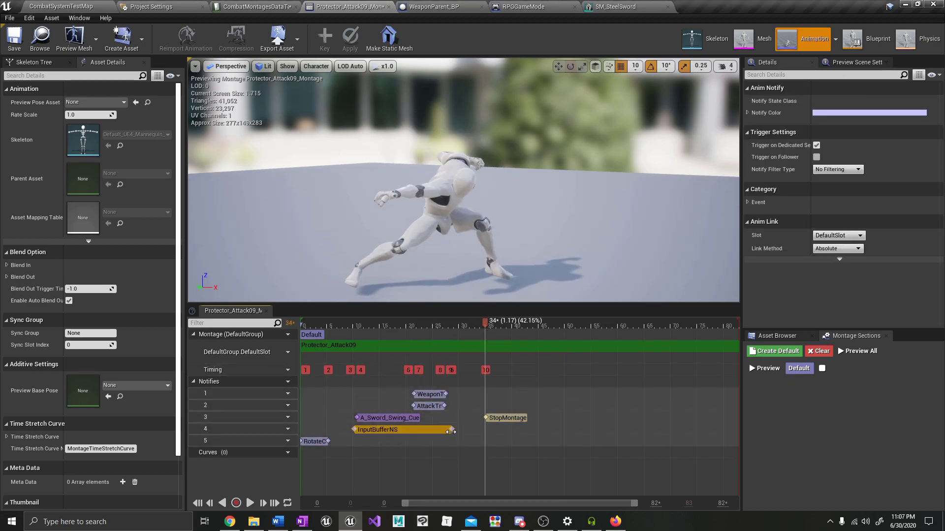
pyautogui.click(460, 360)
pyautogui.click(388, 418)
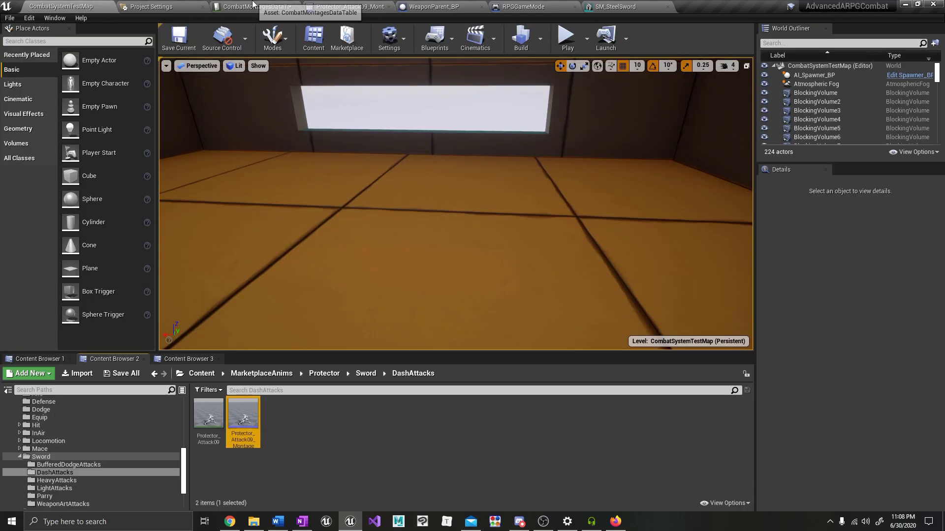
# Add a Dash Attack array element in the LightSword row and assign Protector_Attack09_Montage to it.
pyautogui.click(253, 5)
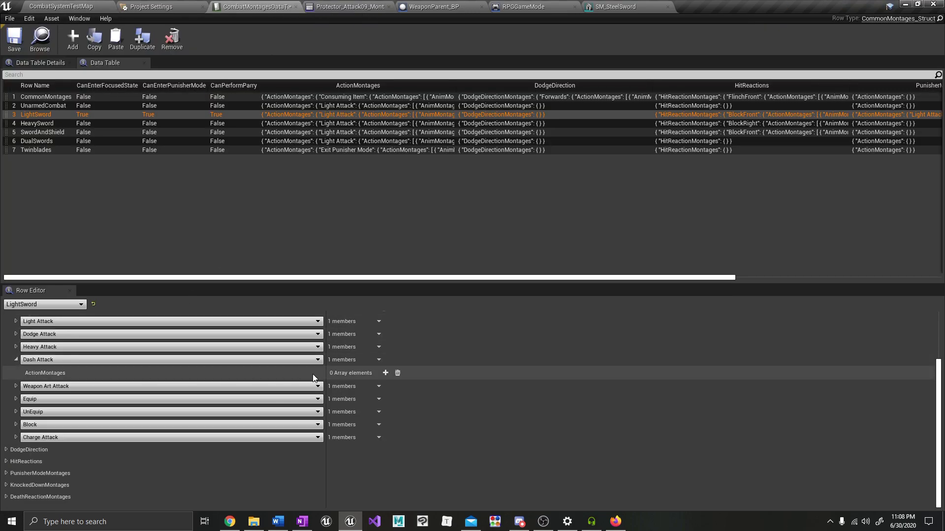
pyautogui.click(386, 373)
pyautogui.click(26, 386)
pyautogui.scroll(-3, 388, 379)
pyautogui.click(371, 373)
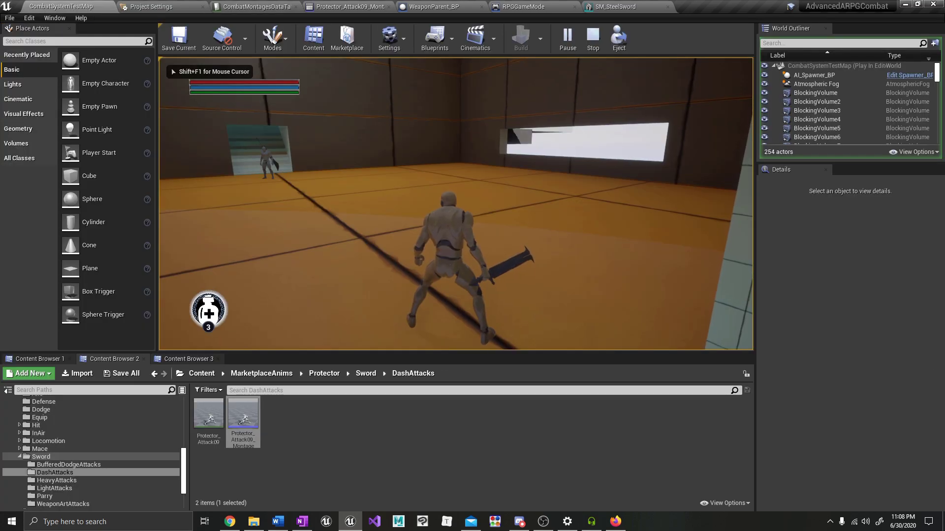
# Play the level and test the sword dash attack while running.
pyautogui.press('w')
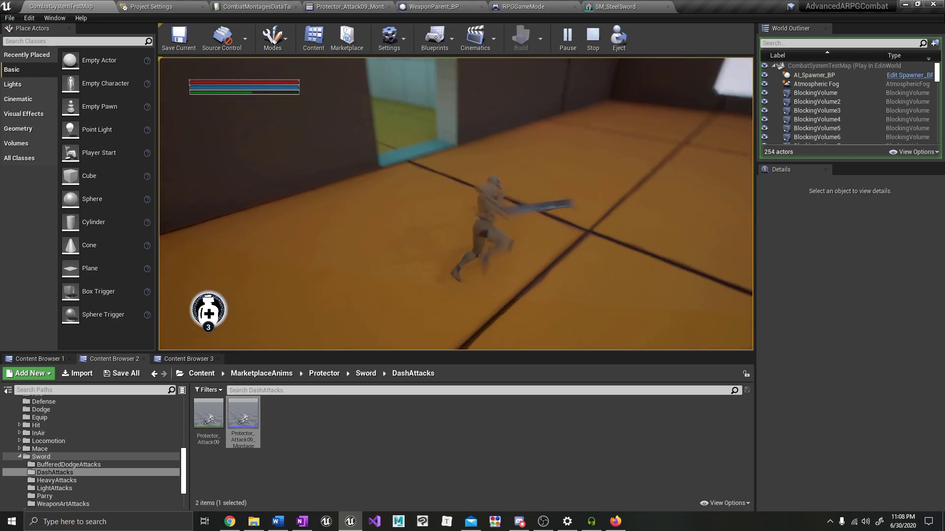
pyautogui.press('Escape')
# Shift the rotate-character notify state in Protector_Attack09_Montage to start at about frame 10 and extend it past frame 15.
pyautogui.click(261, 5)
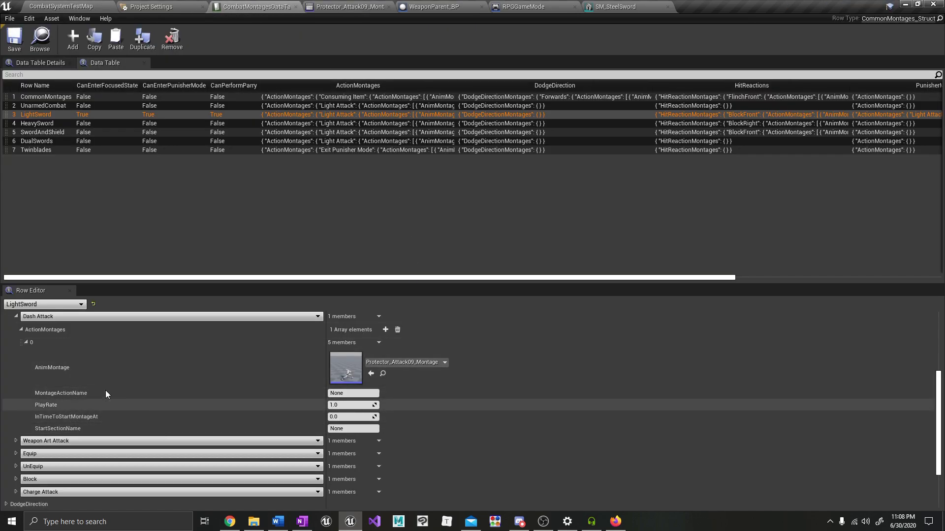
pyautogui.click(397, 5)
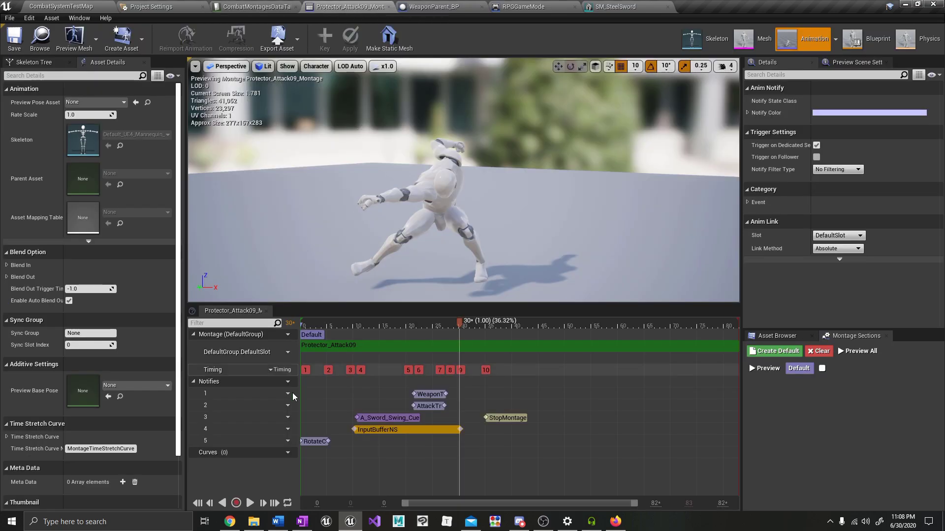
pyautogui.moveTo(294, 332); pyautogui.dragTo(352, 365)
pyautogui.moveTo(311, 441); pyautogui.dragTo(361, 443)
pyautogui.click(381, 326)
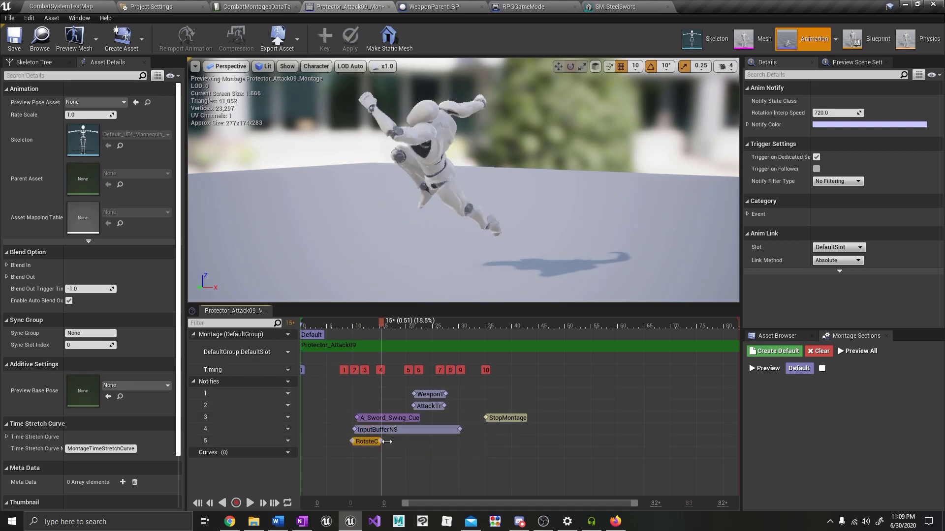
# Set the Dash Attack element's PlayRate to 1.2 and InTimeToStartMontageAt to 0.34, save the table, and start a play test.
pyautogui.click(353, 326)
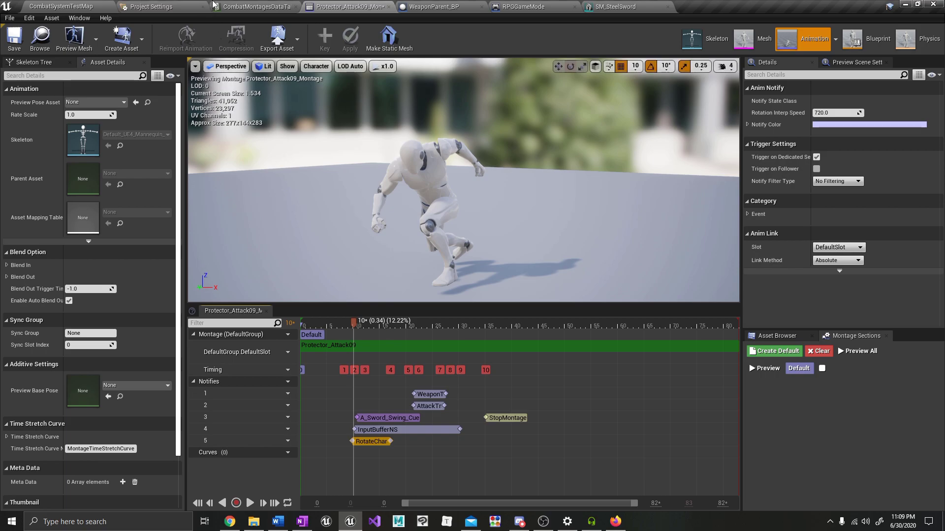
pyautogui.click(276, 6)
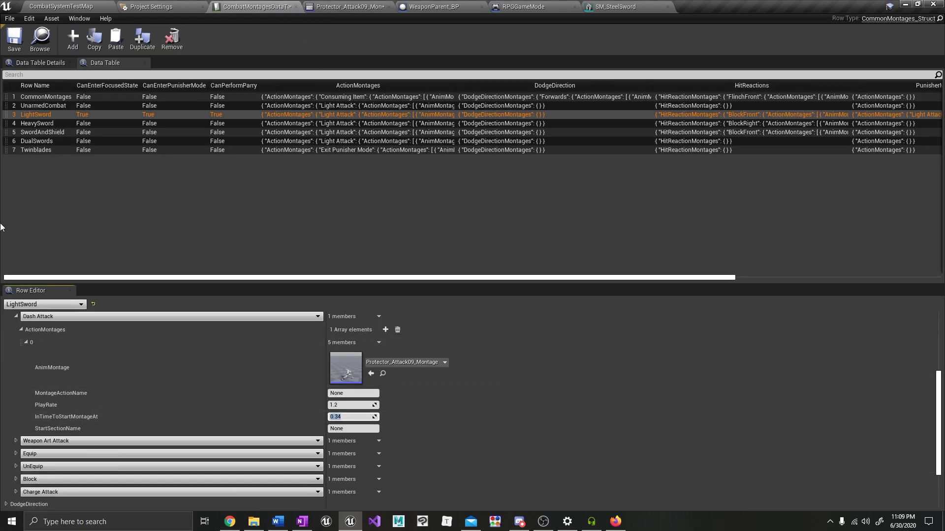
pyautogui.click(14, 39)
pyautogui.click(61, 6)
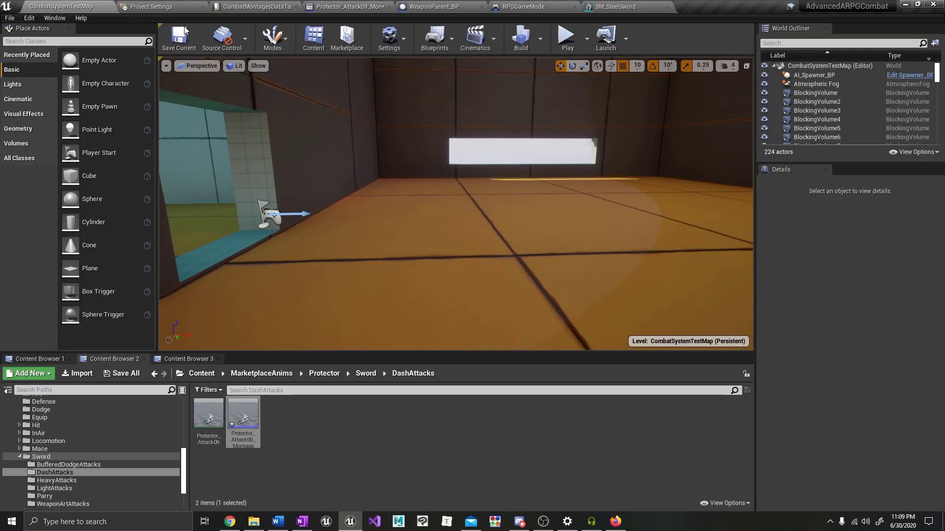
pyautogui.click(569, 39)
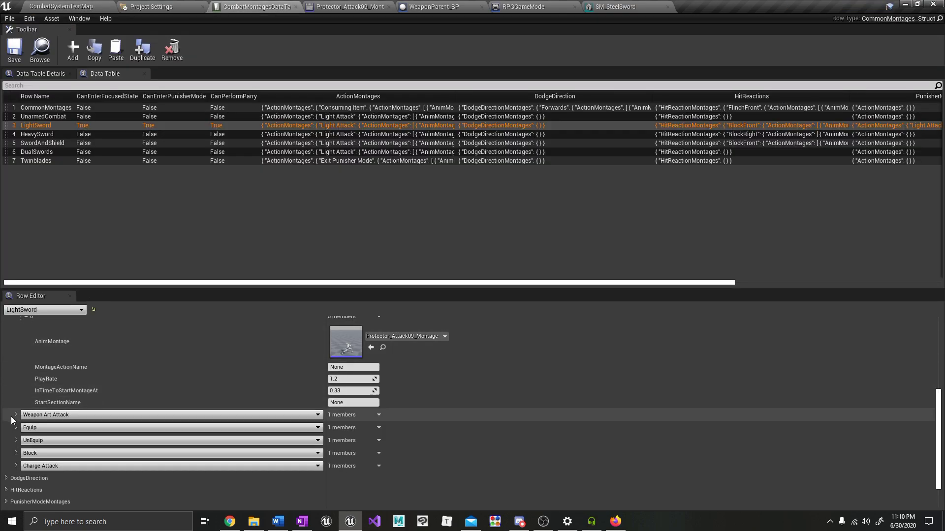
# Expand the LightSword row's Weapon Art Attack action and create an anim montage from Sword_Attack_Rd_fast in the SnSAnimSetPro folder.
pyautogui.click(15, 414)
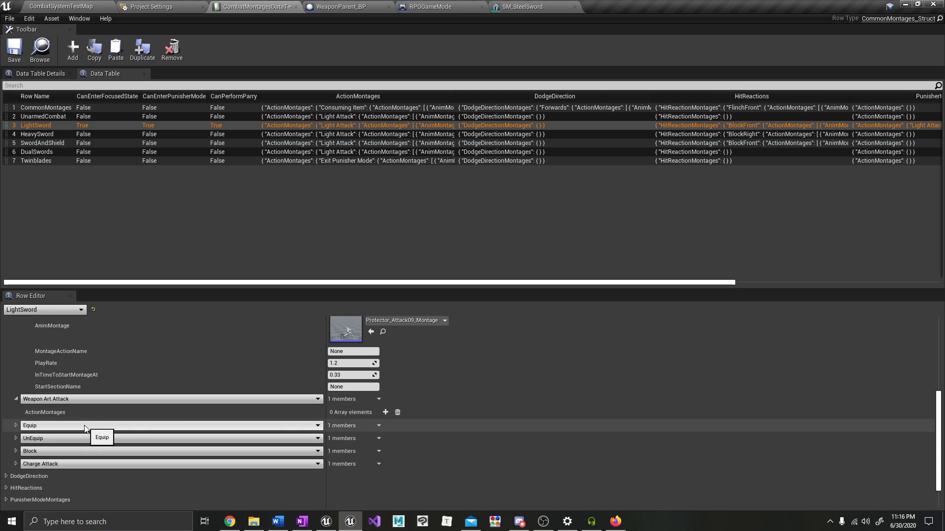
pyautogui.click(56, 4)
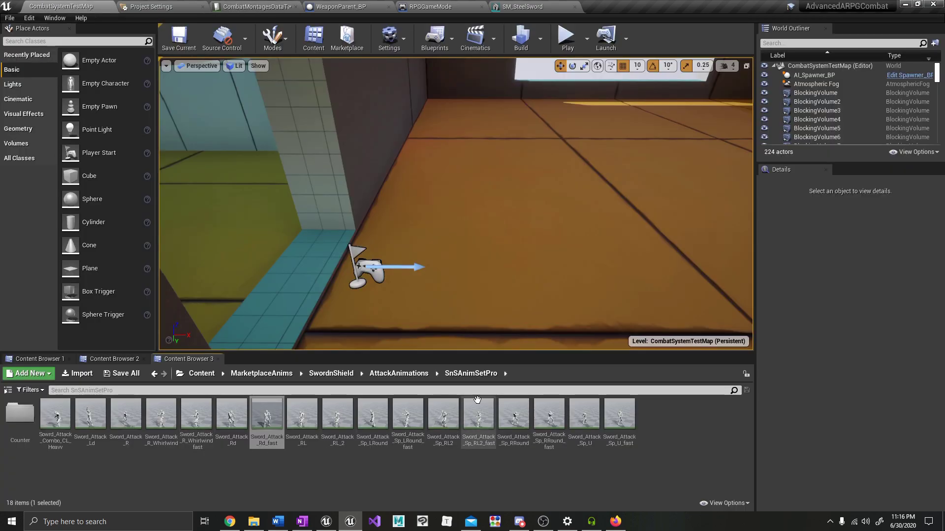
pyautogui.rightClick(267, 425)
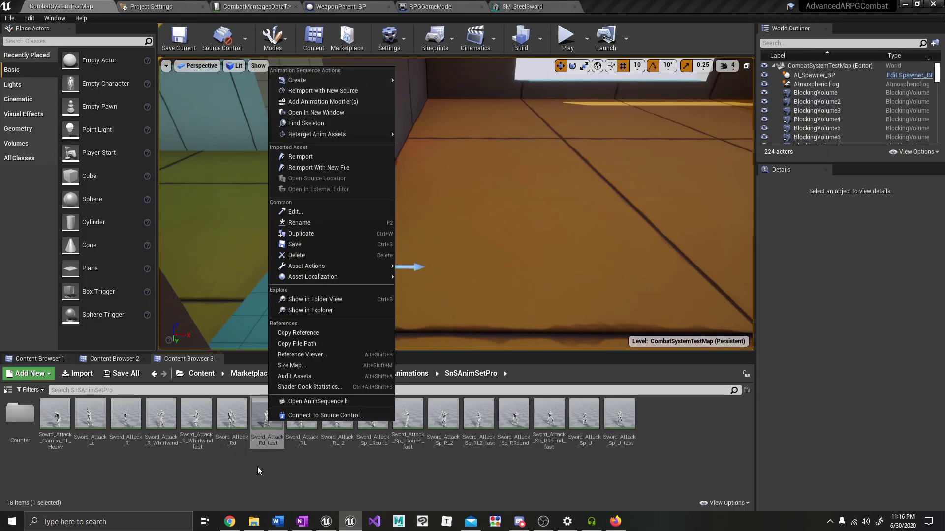
pyautogui.click(259, 467)
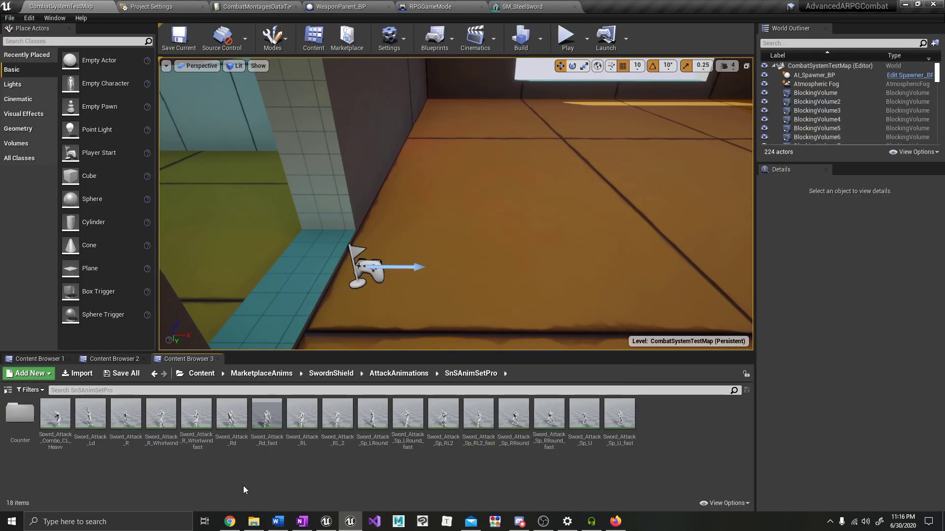
pyautogui.rightClick(269, 418)
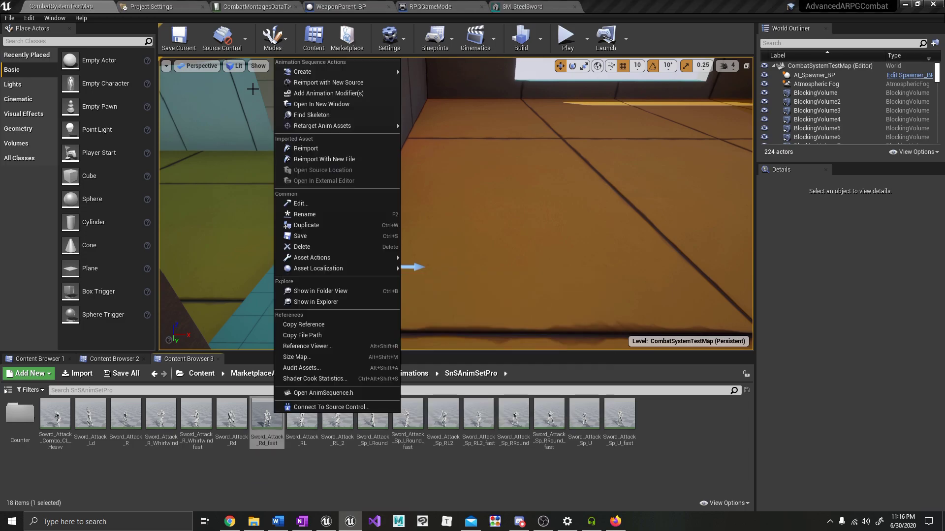
pyautogui.click(452, 82)
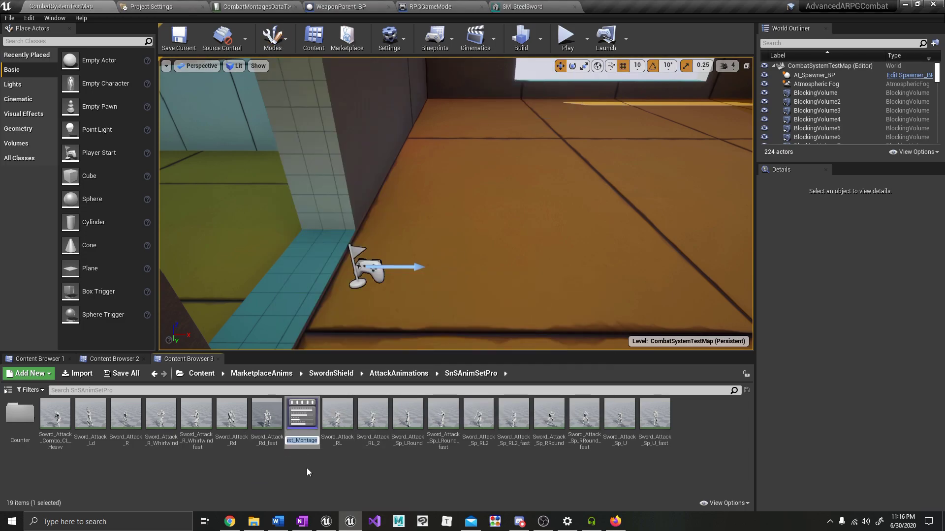
pyautogui.press('Return')
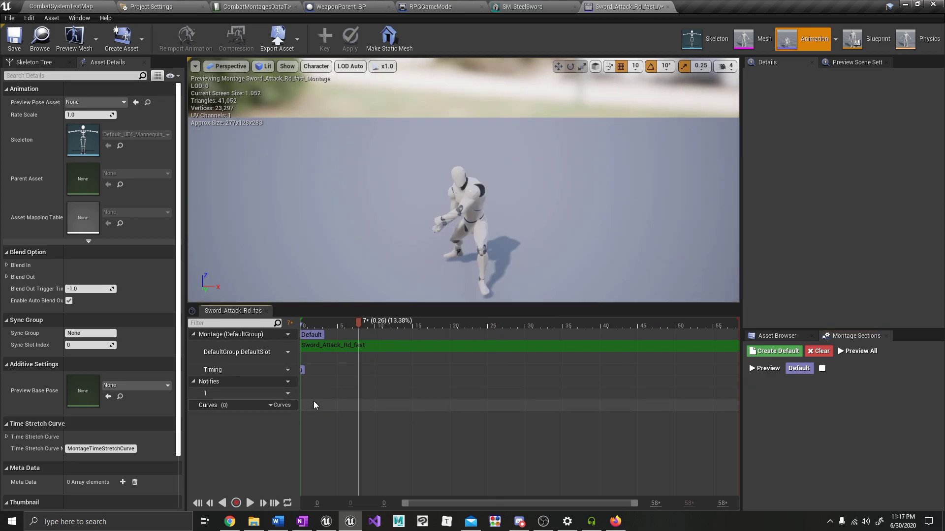
# Paste the copied notifies at their original time into the Sword_Attack_Rd_fast montage.
pyautogui.rightClick(314, 389)
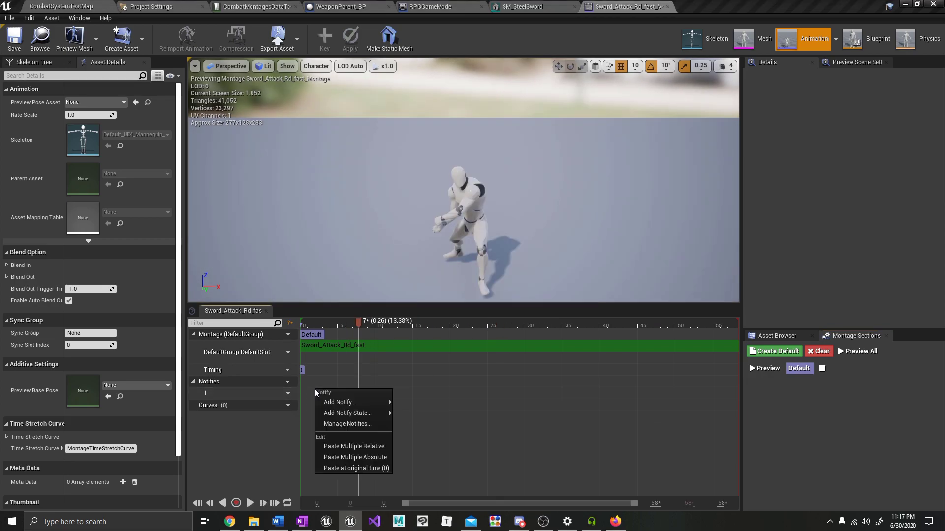
pyautogui.click(340, 469)
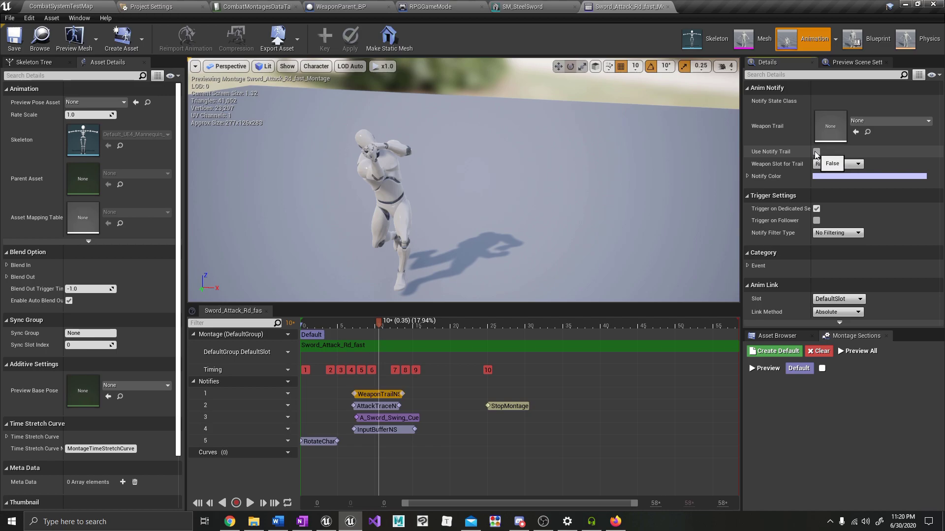
# Set the weapon trail notify state's Weapon Trail to P_Kwang_Primary_Trail and test the character in play.
pyautogui.click(875, 123)
pyautogui.write('trail')
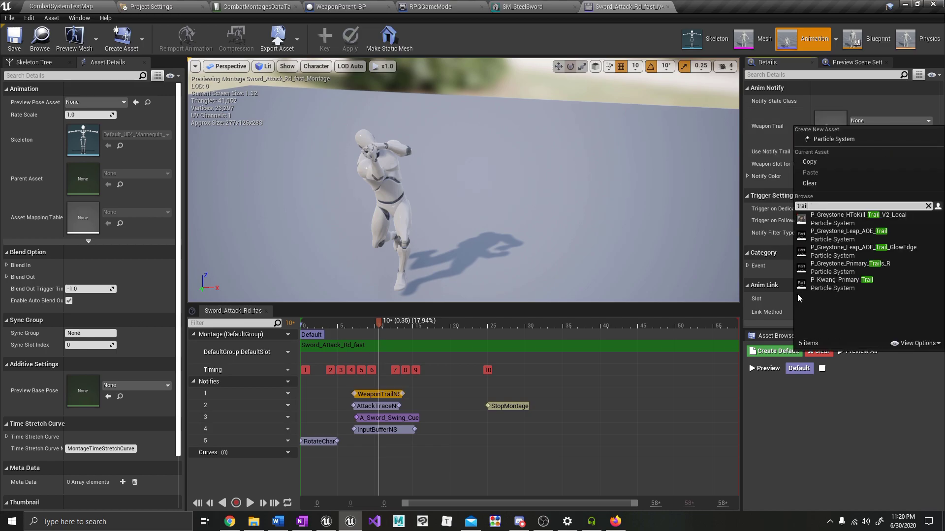
pyautogui.click(836, 281)
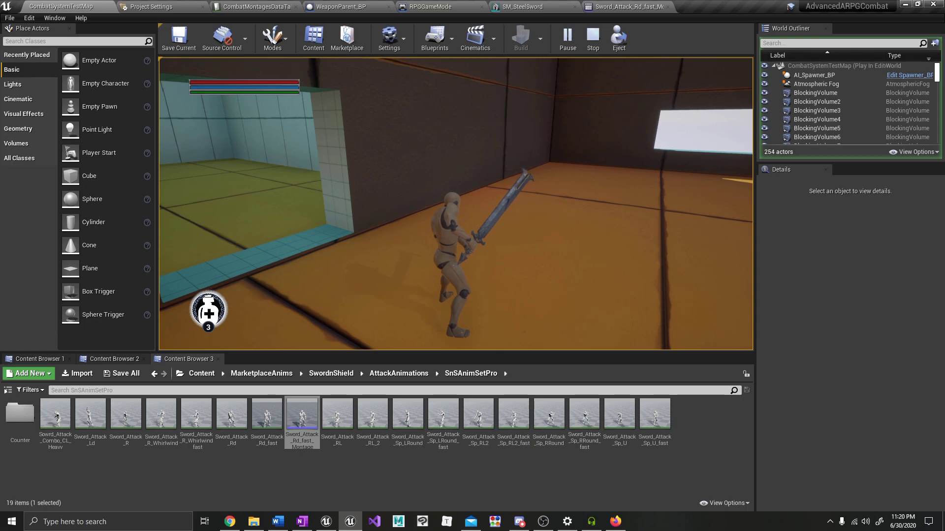
pyautogui.press('w')
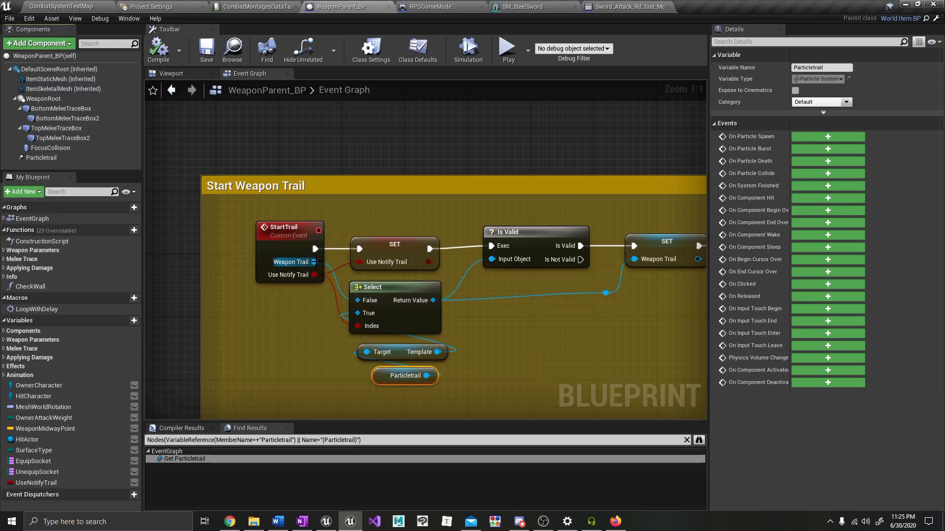
# Connect the Particletrail Template output to the Select node's False input in Start Weapon Trail, compile, save and start a play test.
pyautogui.moveTo(437, 352); pyautogui.dragTo(360, 299)
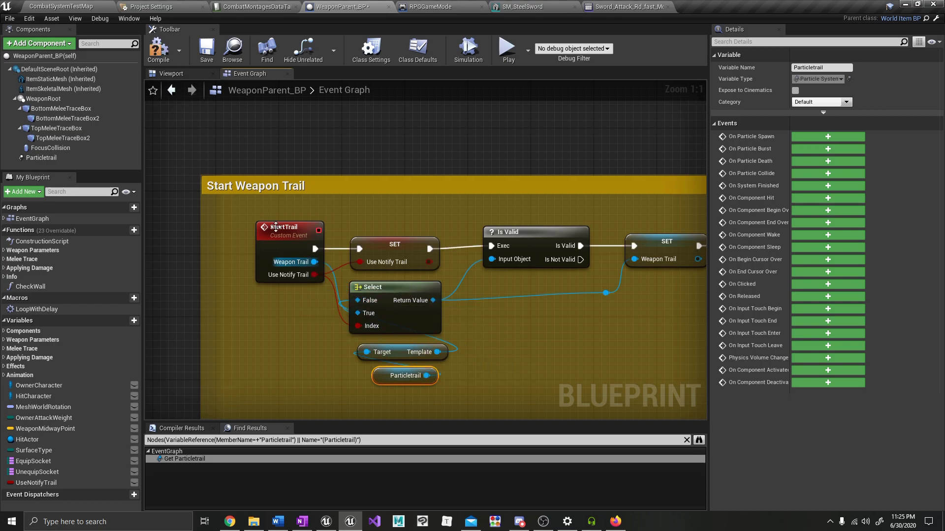
pyautogui.click(161, 60)
pyautogui.click(198, 51)
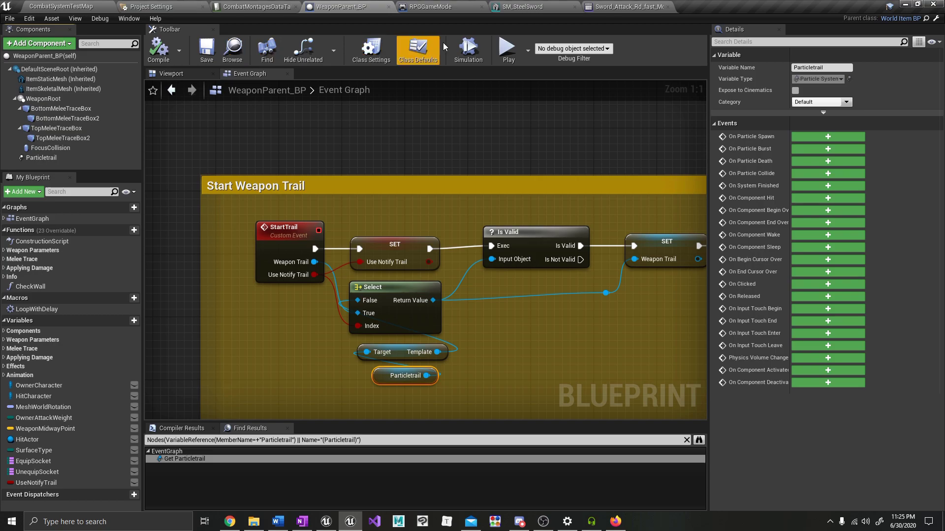
pyautogui.click(509, 53)
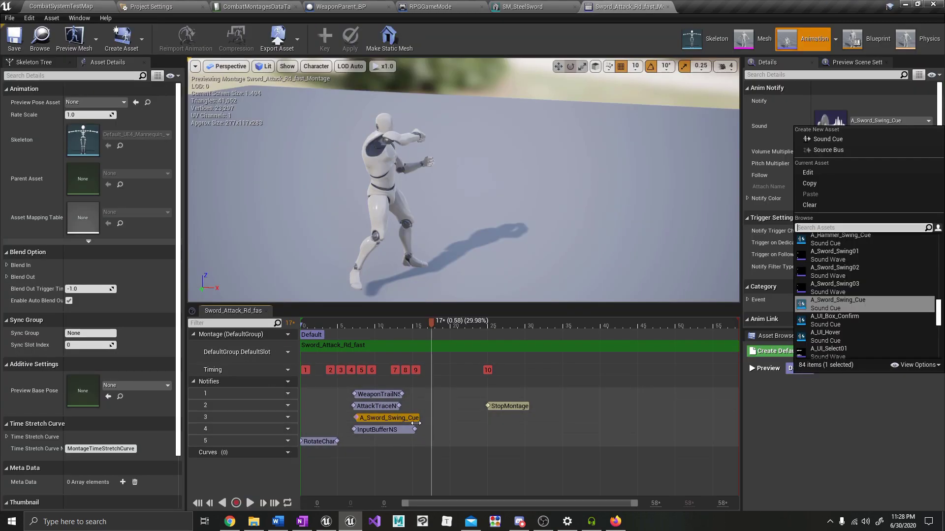
# Set the Sound of the sword swing notify in the Sword_Attack_Rd_fast montage to SpecialStateAttack_Cue.
pyautogui.click(817, 301)
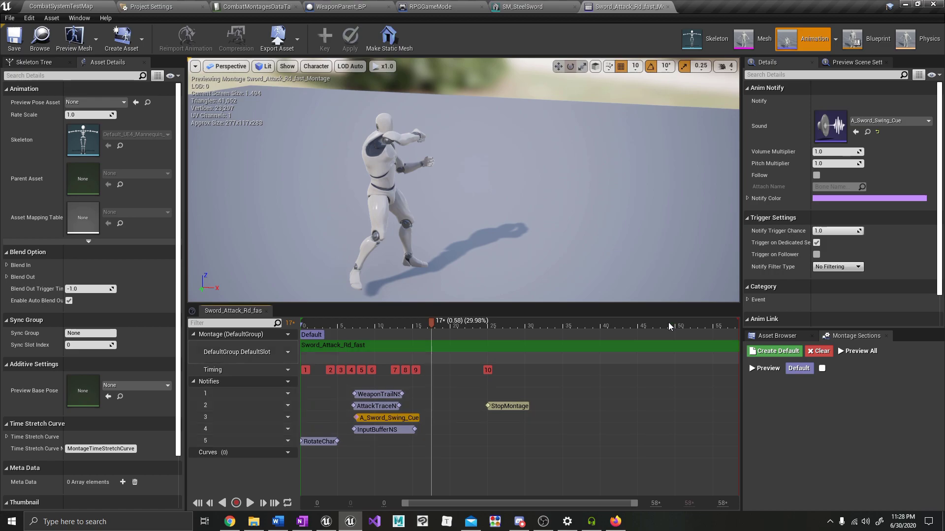
pyautogui.click(898, 121)
pyautogui.write('special')
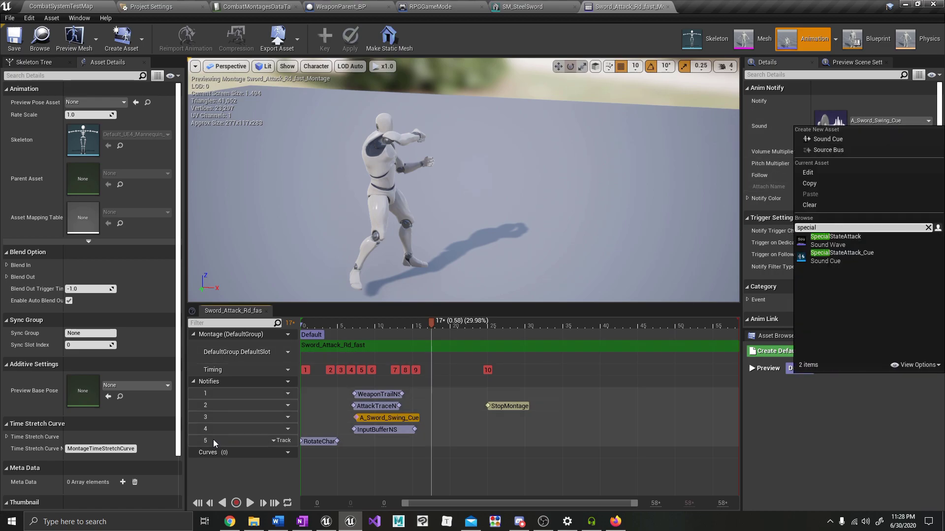
pyautogui.click(837, 253)
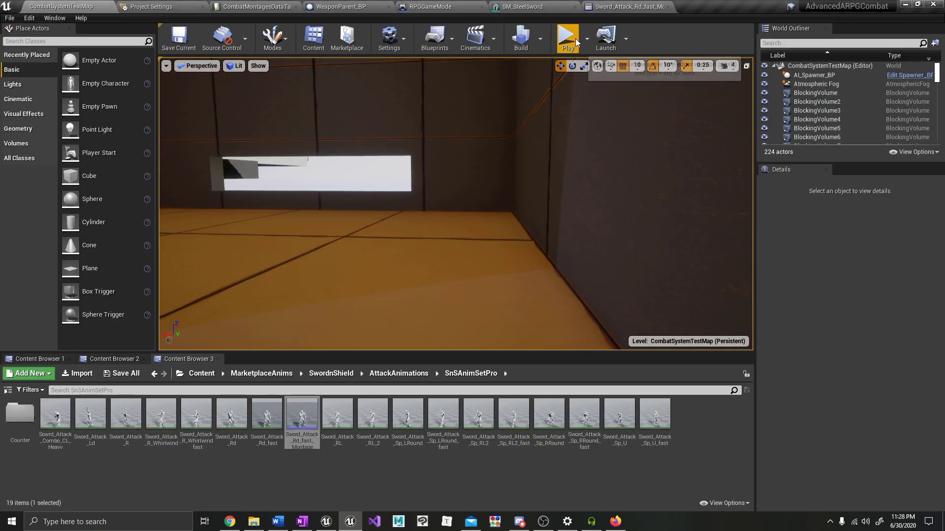
# Play the level and test the sword attack with its new swing sound.
pyautogui.click(568, 37)
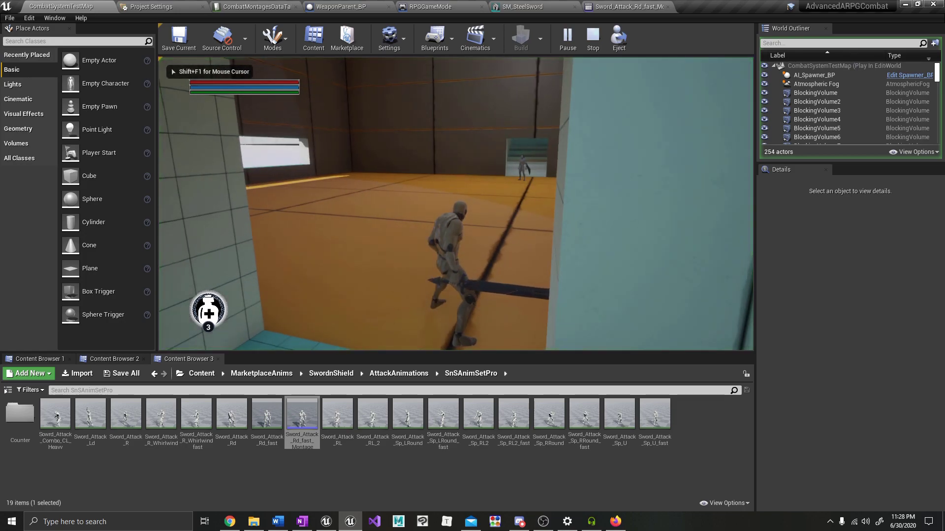
pyautogui.press('w')
pyautogui.click(456, 204)
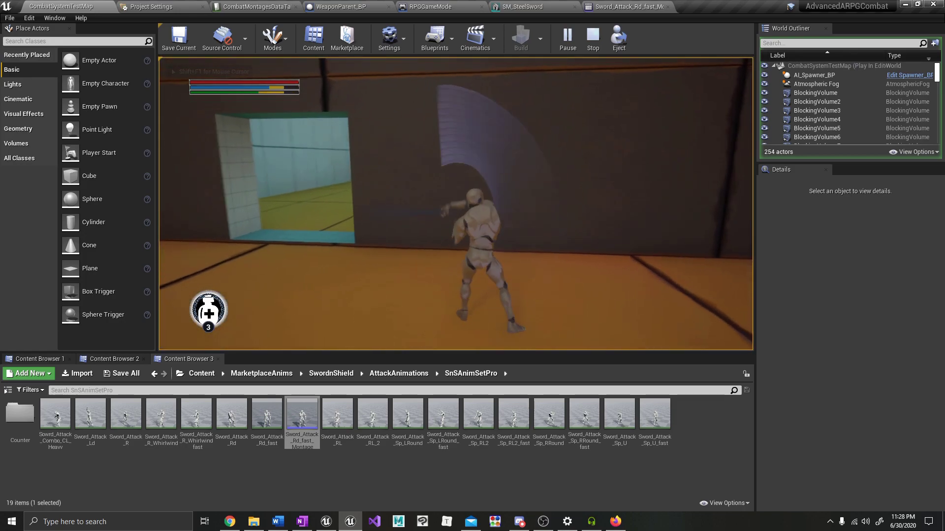
pyautogui.click(456, 204)
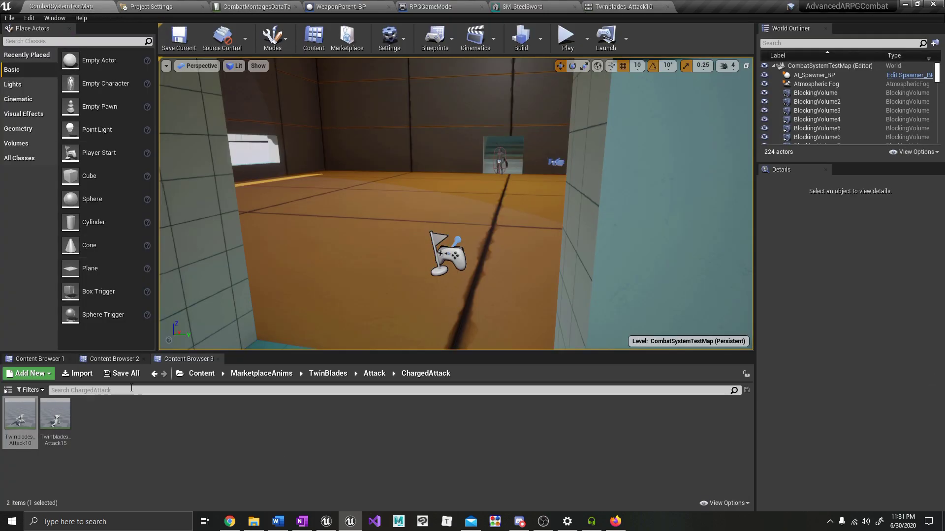
# Create an anim montage from Twinblades_Attack10 and paste the copied notifies into it at their original time.
pyautogui.rightClick(20, 418)
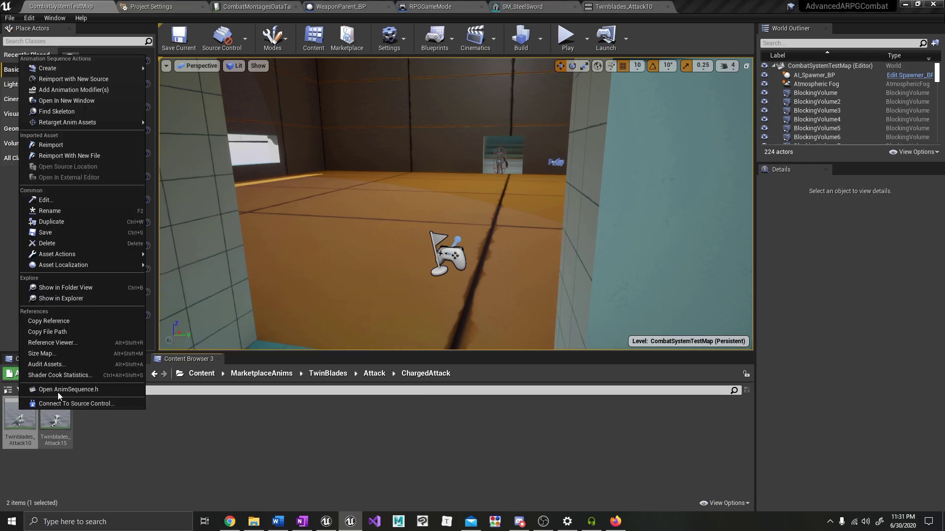
pyautogui.click(194, 79)
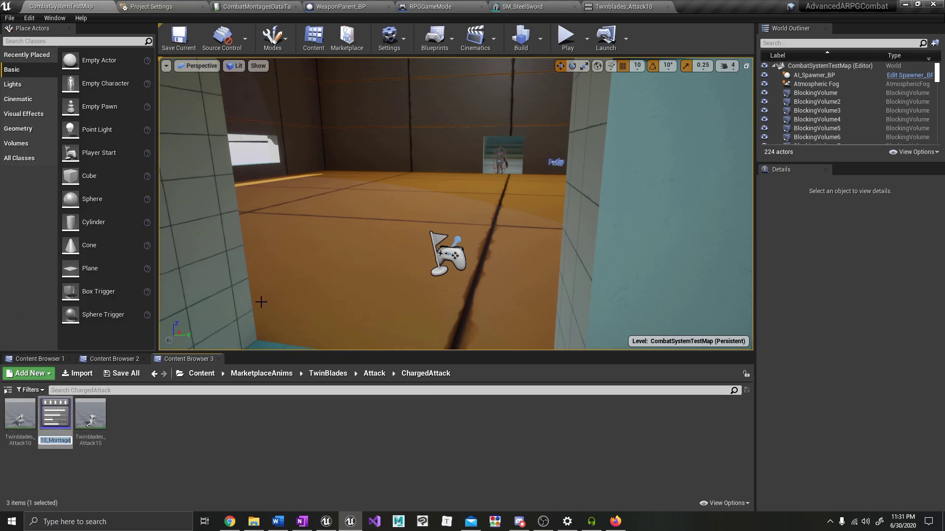
pyautogui.doubleClick(54, 419)
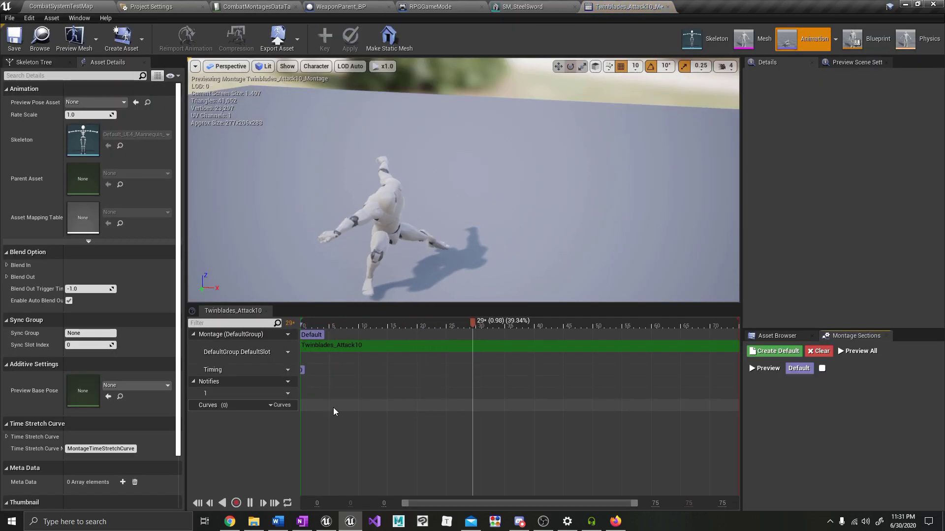
pyautogui.rightClick(316, 392)
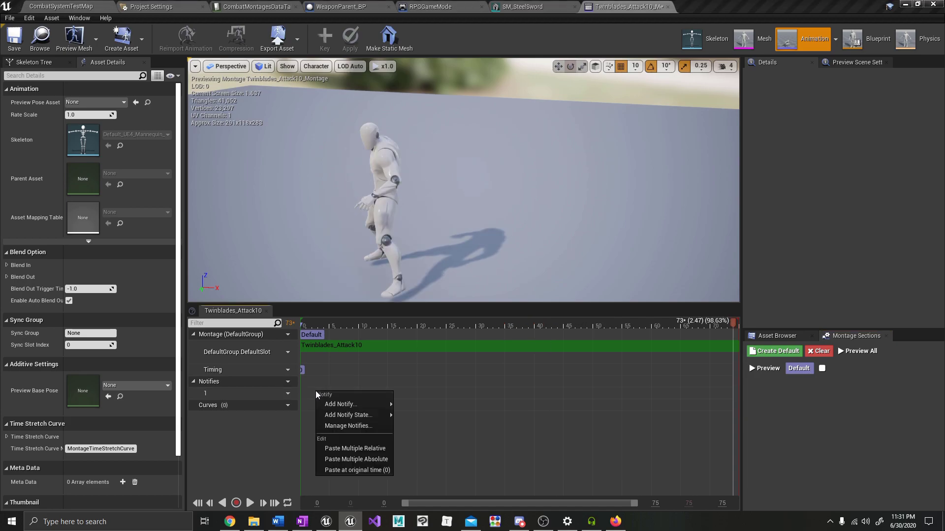
pyautogui.click(352, 471)
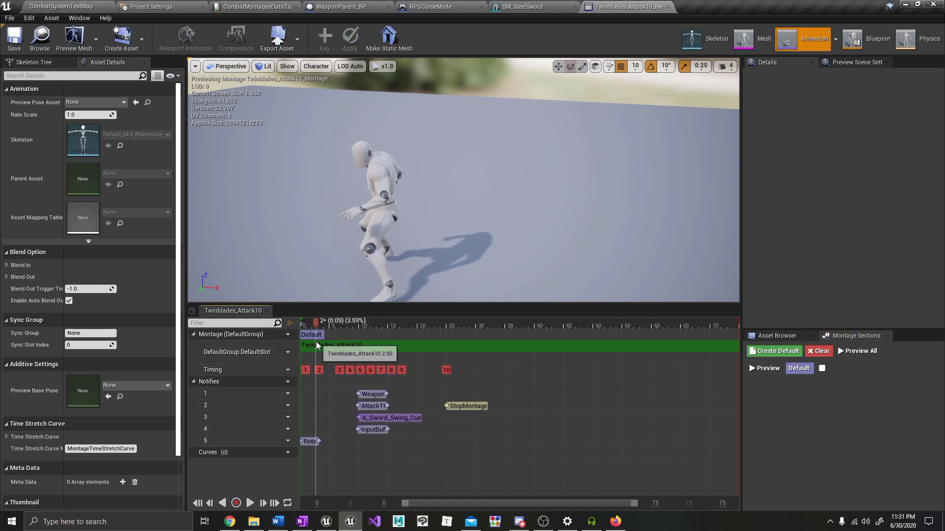
# Extend the rotate notify state to about frame 4 and retime the trail, trace and input buffer states to about frames 20–28.
pyautogui.moveTo(320, 442); pyautogui.dragTo(326, 445)
pyautogui.moveTo(316, 323); pyautogui.dragTo(420, 372)
pyautogui.moveTo(492, 392); pyautogui.dragTo(436, 430)
pyautogui.moveTo(418, 327); pyautogui.dragTo(467, 346)
pyautogui.moveTo(450, 394); pyautogui.dragTo(466, 407)
pyautogui.moveTo(451, 429); pyautogui.dragTo(468, 430)
# Set the attack trace state to Thurst Attack with Heavy weight, shift StopMontage to about frame 37, and save the montage.
pyautogui.moveTo(465, 325); pyautogui.dragTo(519, 338)
pyautogui.click(443, 406)
pyautogui.click(838, 113)
pyautogui.click(842, 186)
pyautogui.click(838, 126)
pyautogui.click(833, 149)
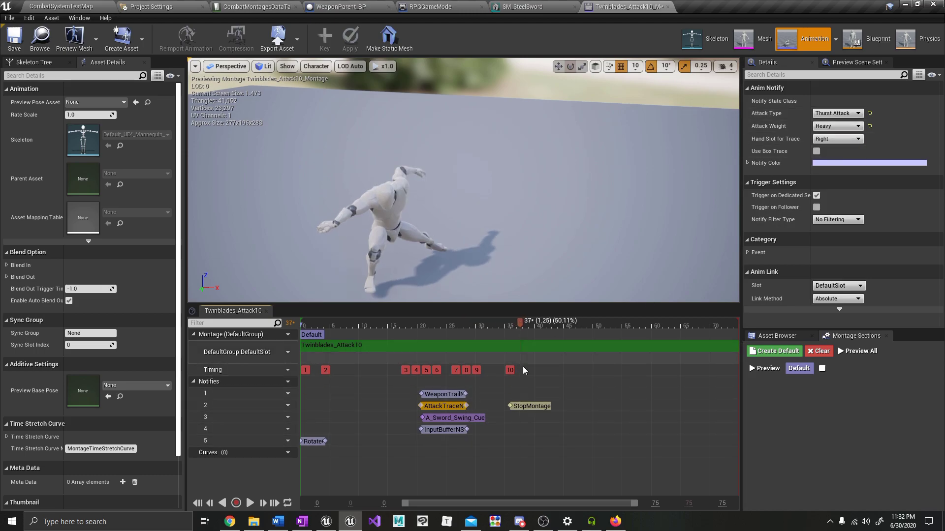
pyautogui.moveTo(526, 407); pyautogui.dragTo(537, 406)
pyautogui.click(14, 40)
# Return to the combat montages data table and expand the LightSword row's Charge Attack action down to its AnimMontage field.
pyautogui.click(61, 7)
pyautogui.click(248, 7)
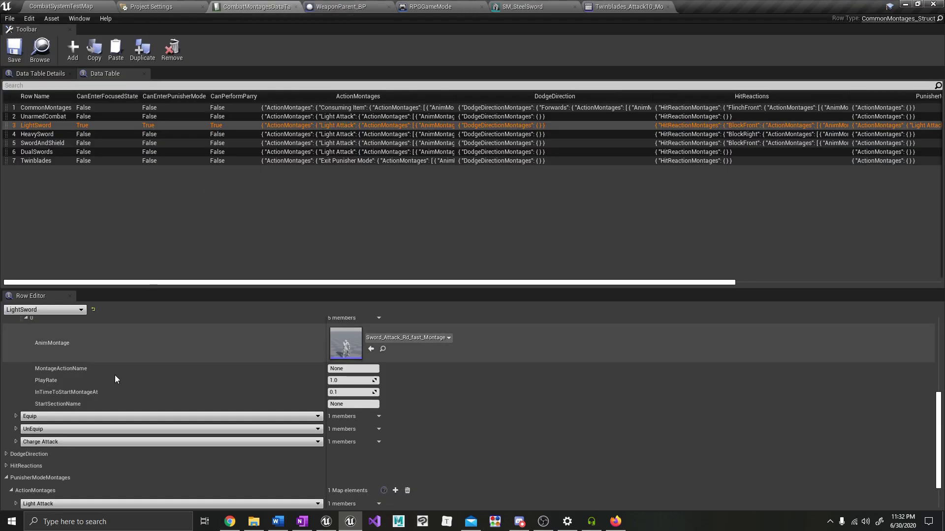
pyautogui.scroll(2, 84, 444)
pyautogui.scroll(4, 45, 455)
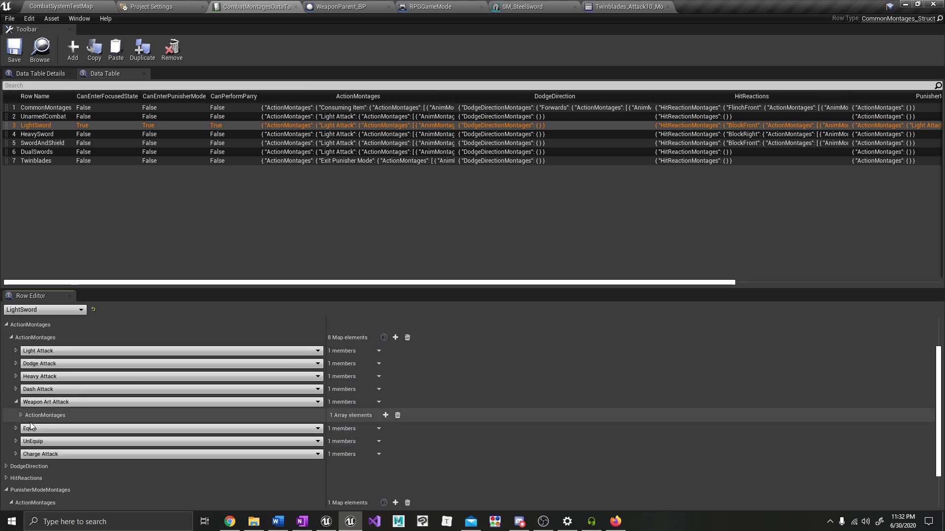
pyautogui.scroll(-4, 295, 442)
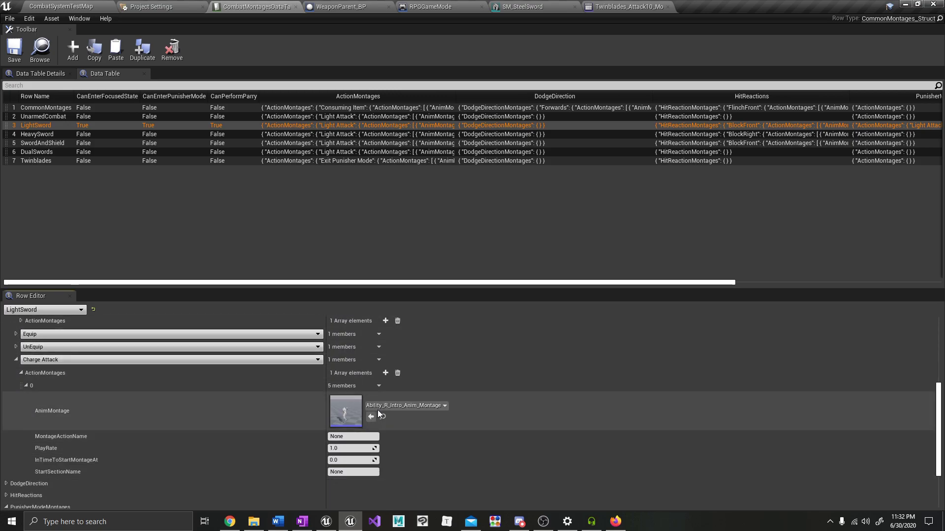
pyautogui.scroll(-1, 125, 456)
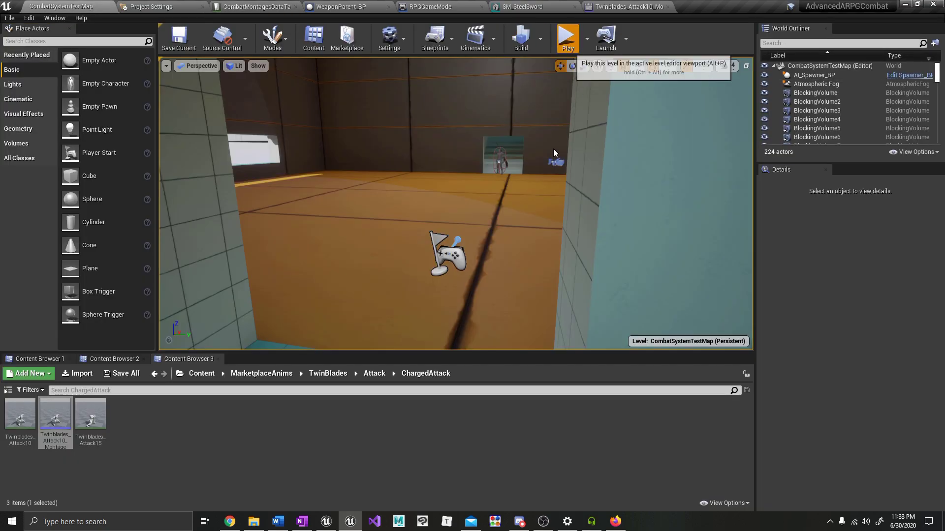
# Play the level and test the character's charge attack with the sword.
pyautogui.click(567, 38)
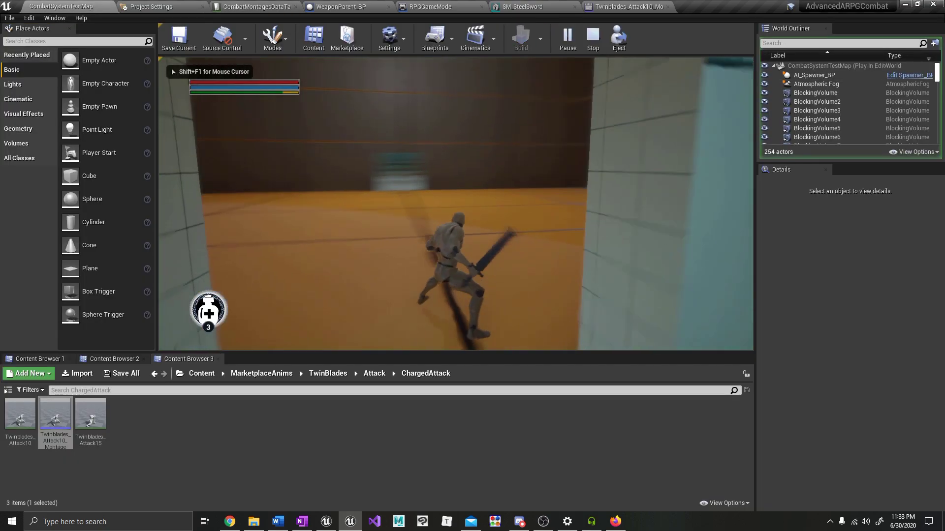
pyautogui.press('w')
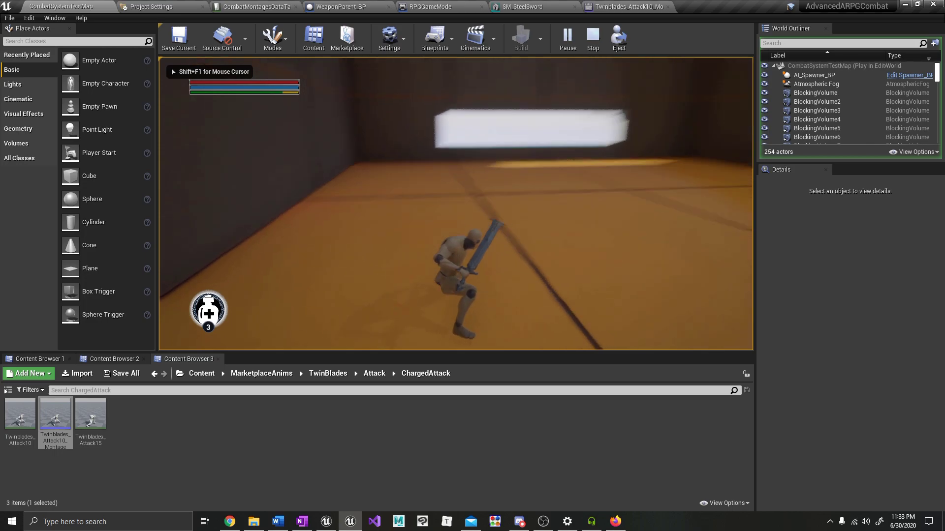
pyautogui.press('w')
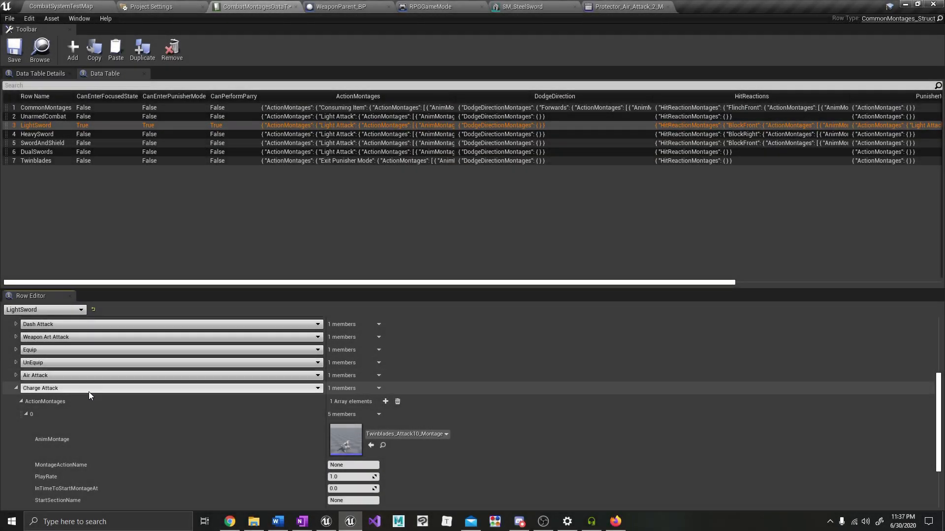
# Add a second element to the Charge Attack ActionMontages array and expand it.
pyautogui.click(21, 400)
pyautogui.scroll(-1, 398, 389)
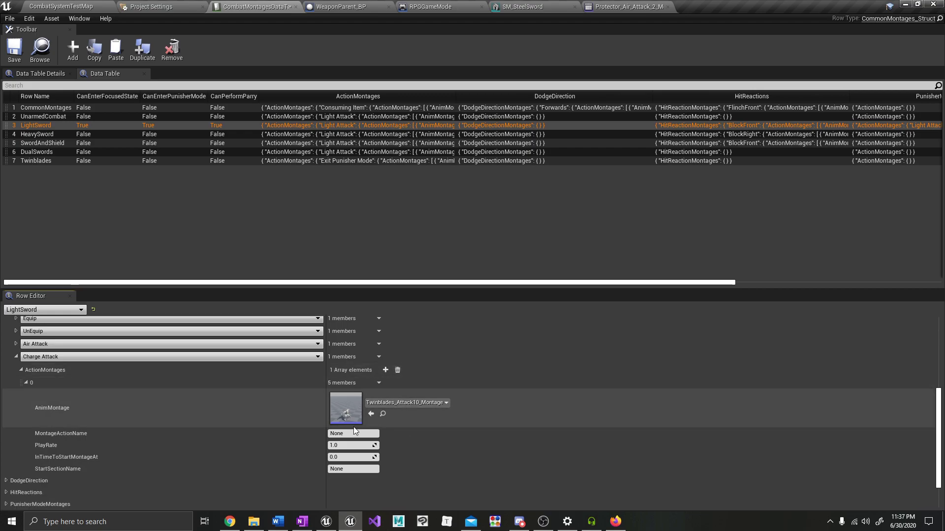
pyautogui.click(385, 370)
pyautogui.scroll(-1, 75, 505)
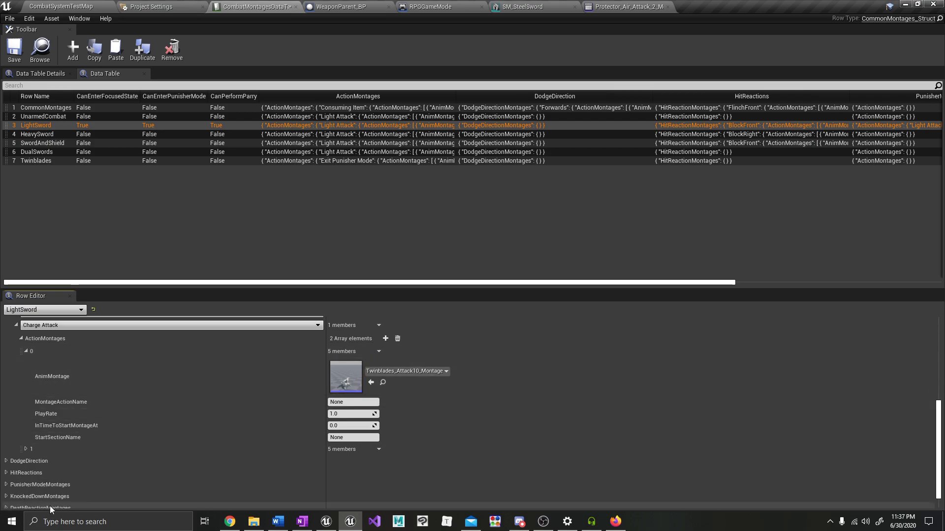
pyautogui.click(27, 439)
pyautogui.scroll(-2, 302, 450)
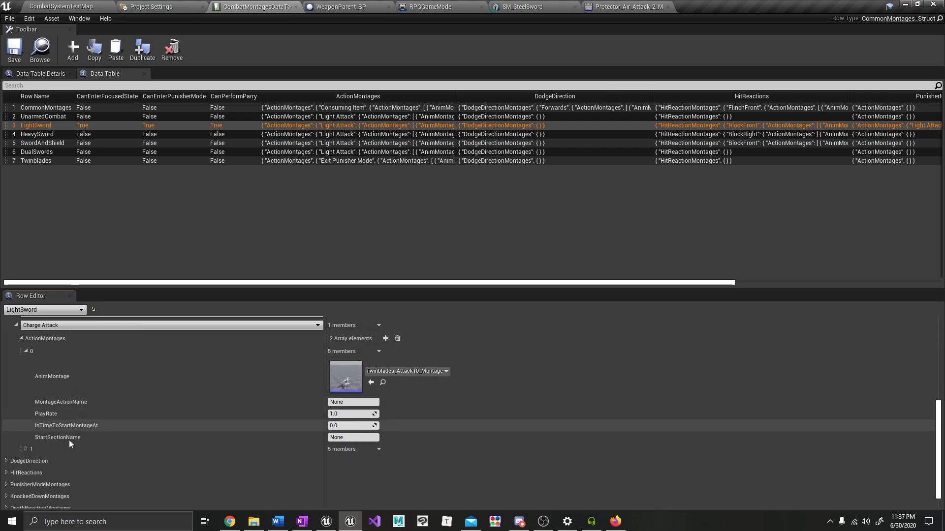
pyautogui.click(26, 448)
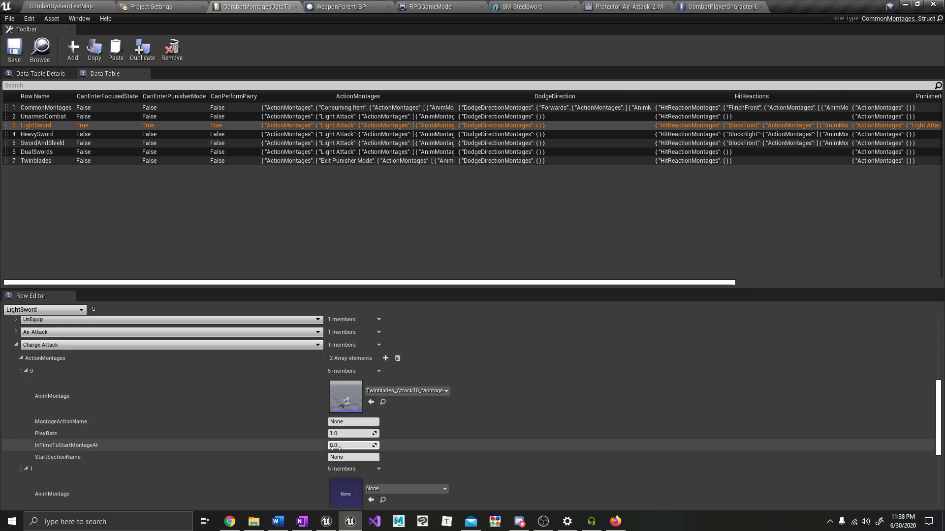
# Open the Attack Combinations graph of CombatPlayerCharacter_BP and locate the charge attack's Get Combat Action Montage node.
pyautogui.click(52, 7)
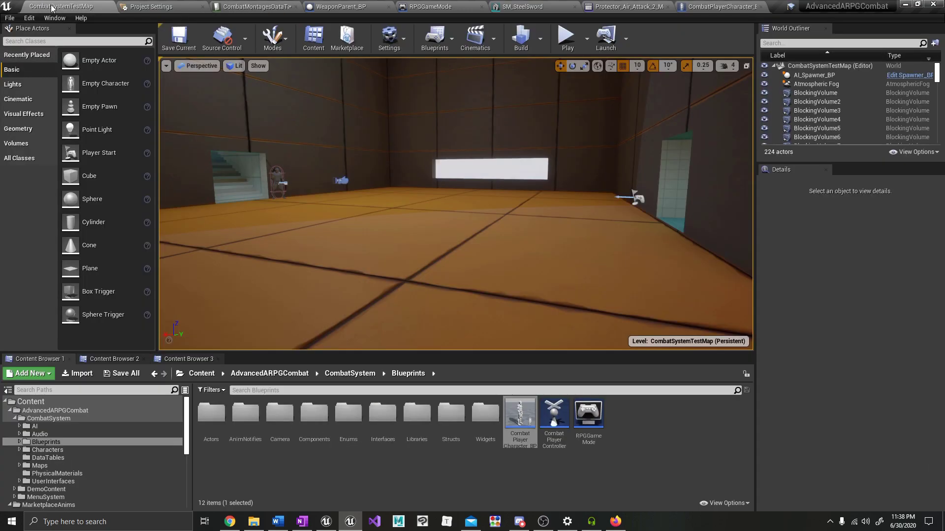
pyautogui.doubleClick(528, 432)
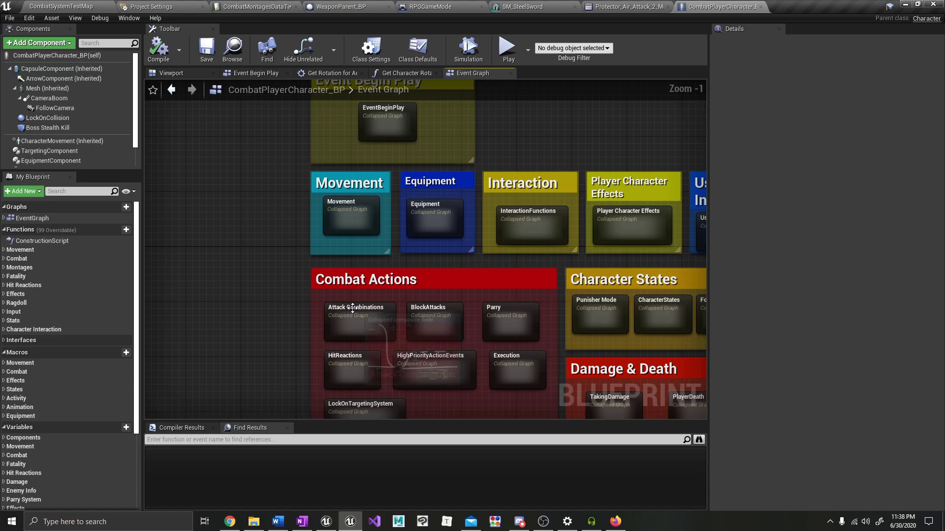
pyautogui.doubleClick(352, 309)
pyautogui.scroll(7, 417, 299)
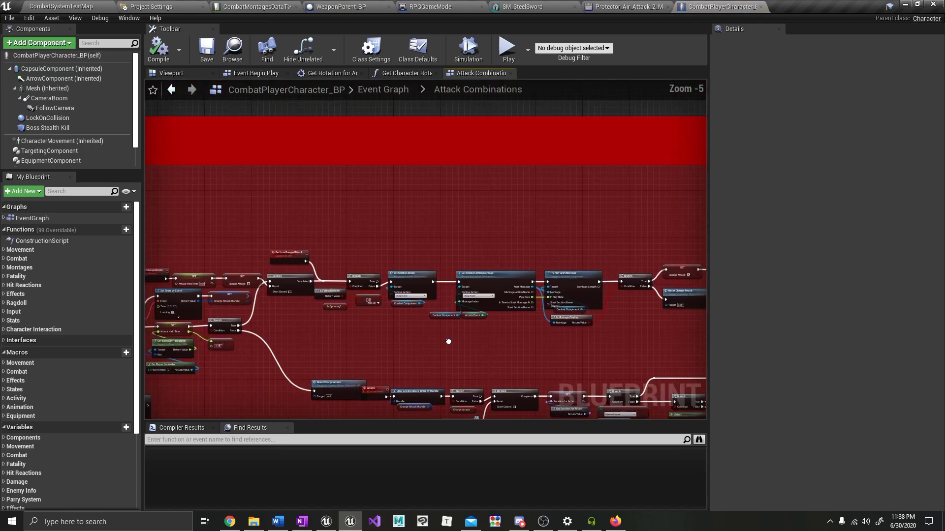
pyautogui.scroll(2, 446, 341)
pyautogui.moveTo(662, 106); pyautogui.dragTo(571, 150, button='right')
pyautogui.scroll(2, 367, 346)
# Delete the Attack Count variable node feeding the Montage Index of the charge attack's Get Combat Action Montage node.
pyautogui.click(331, 288)
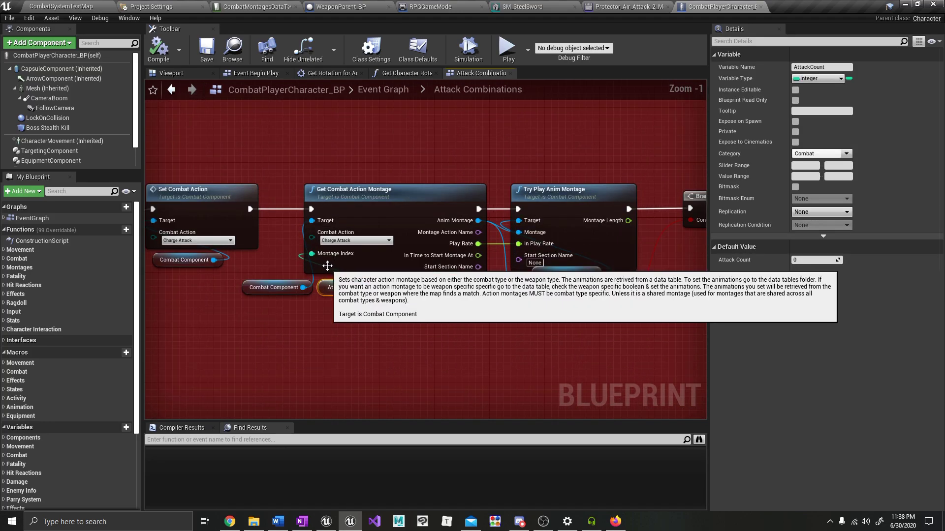
pyautogui.moveTo(323, 289)
pyautogui.mouseDown()
pyautogui.moveTo(315, 323)
pyautogui.moveTo(324, 307)
pyautogui.mouseUp()
pyautogui.press('Delete')
pyautogui.moveTo(359, 307); pyautogui.dragTo(361, 313, button='right')
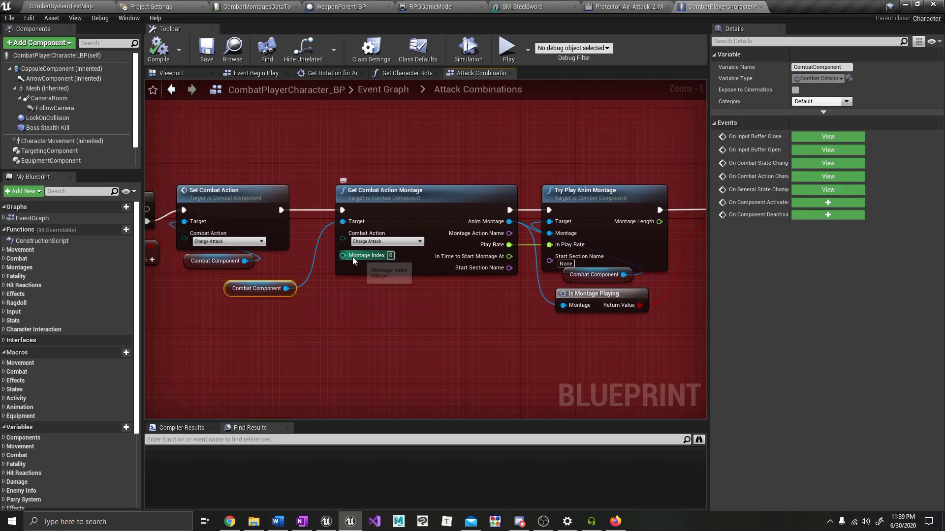
pyautogui.moveTo(352, 257); pyautogui.dragTo(327, 329)
pyautogui.click(312, 340)
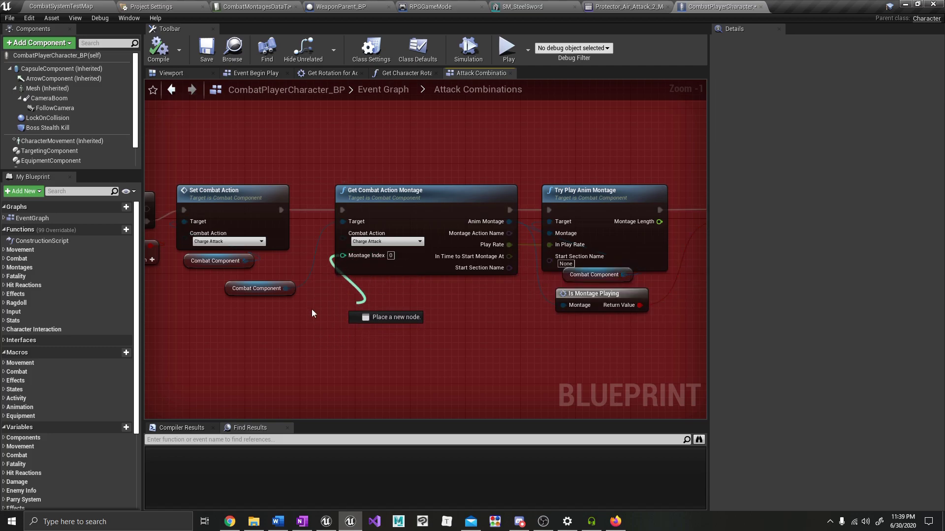
pyautogui.moveTo(327, 311); pyautogui.dragTo(360, 304)
# Compare the Charge Attack array elements in the data table with the Montage Index input of Get Combat Action Montage.
pyautogui.click(256, 7)
pyautogui.scroll(-3, 20, 416)
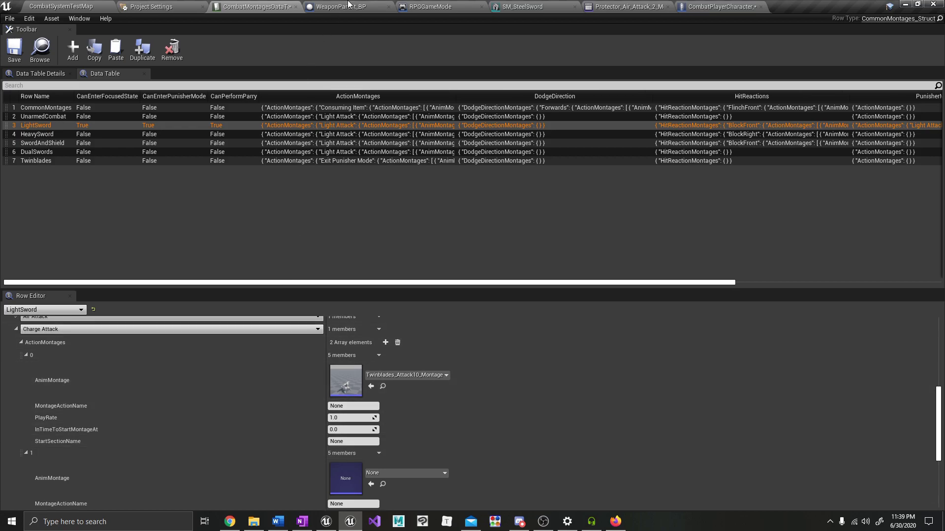
pyautogui.click(720, 6)
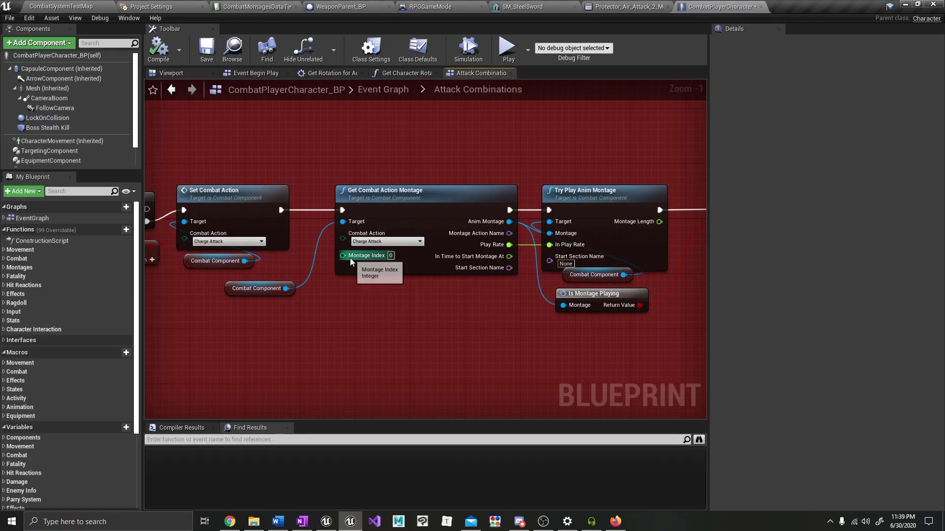
pyautogui.click(256, 7)
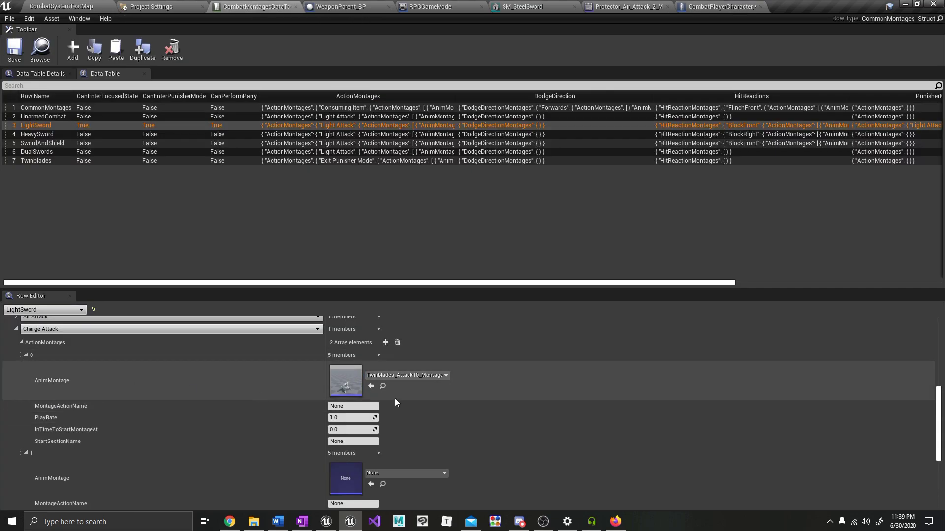
# Assign Twinblades_Attack15_Montage from the TwinBlades ChargedAttack folder as the AnimMontage of the second Charge Attack array element.
pyautogui.click(757, 5)
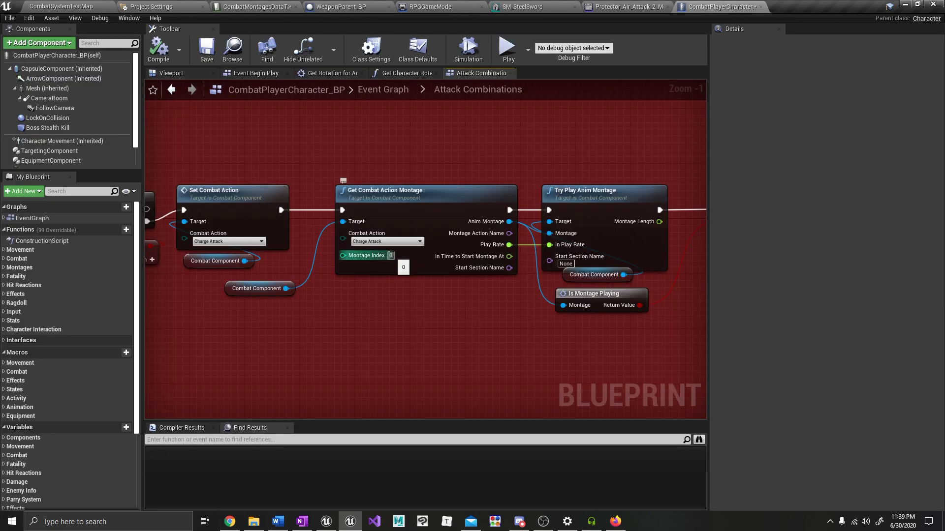
pyautogui.click(256, 6)
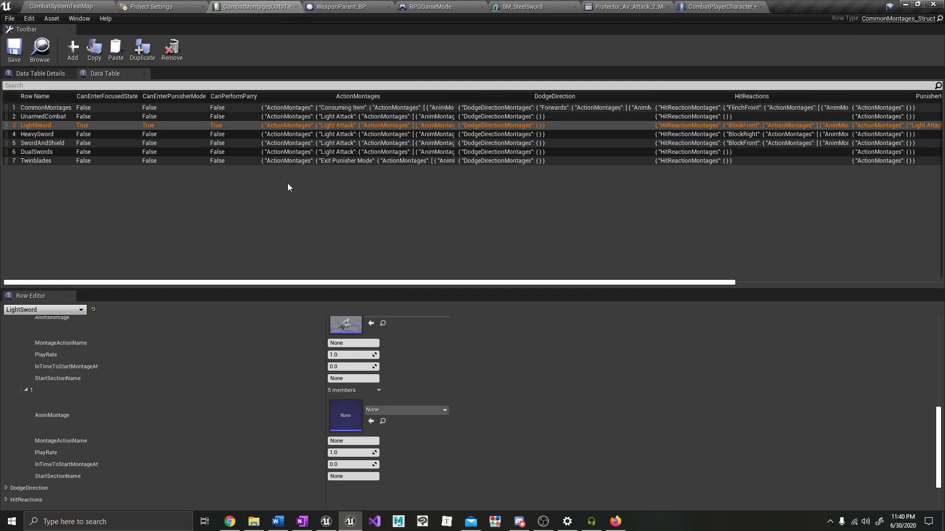
pyautogui.scroll(2, 69, 403)
pyautogui.scroll(-2, 179, 414)
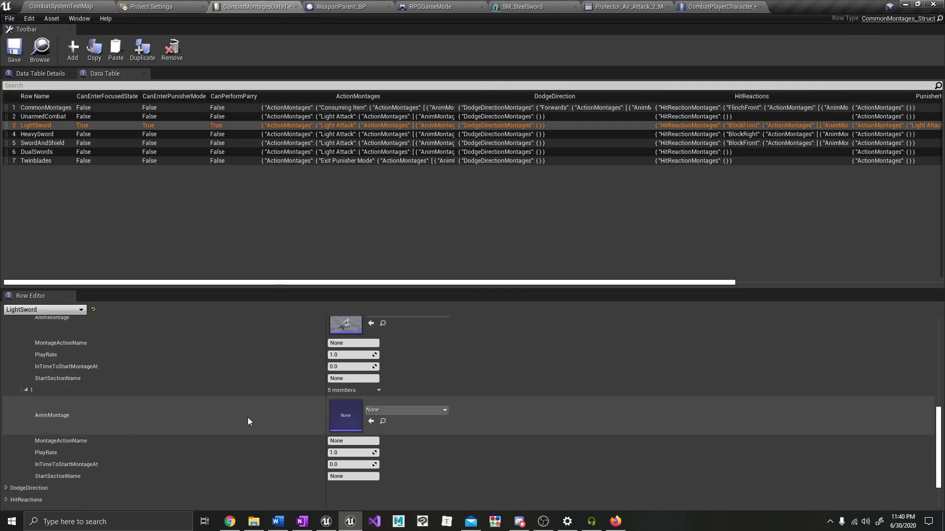
pyautogui.click(81, 5)
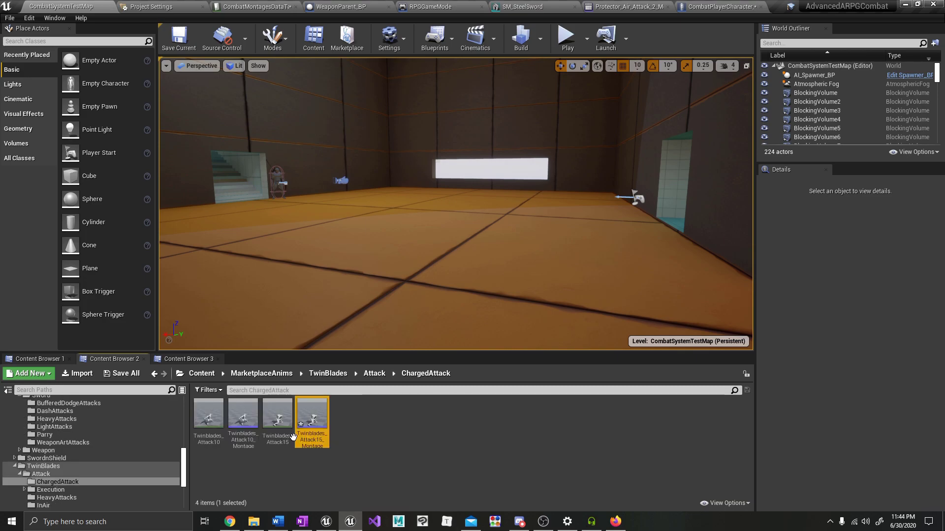
pyautogui.doubleClick(312, 420)
pyautogui.click(57, 5)
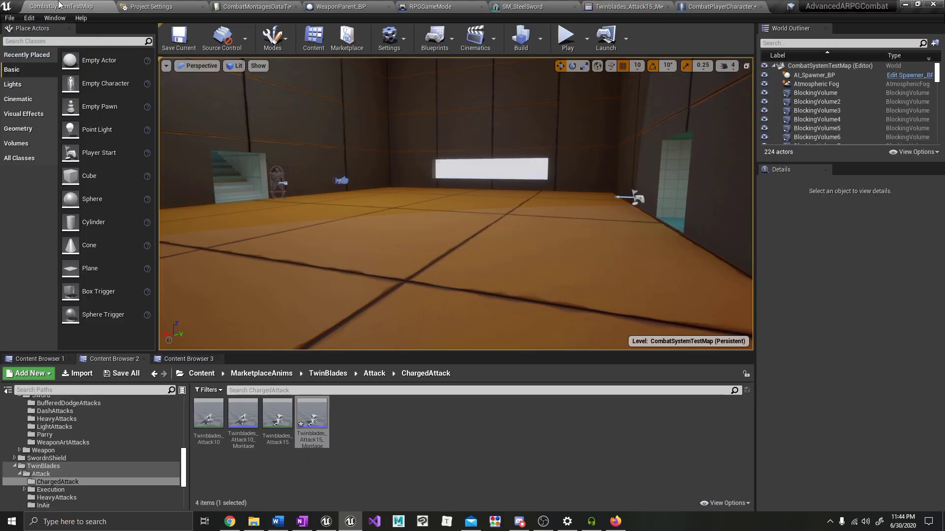
pyautogui.click(277, 4)
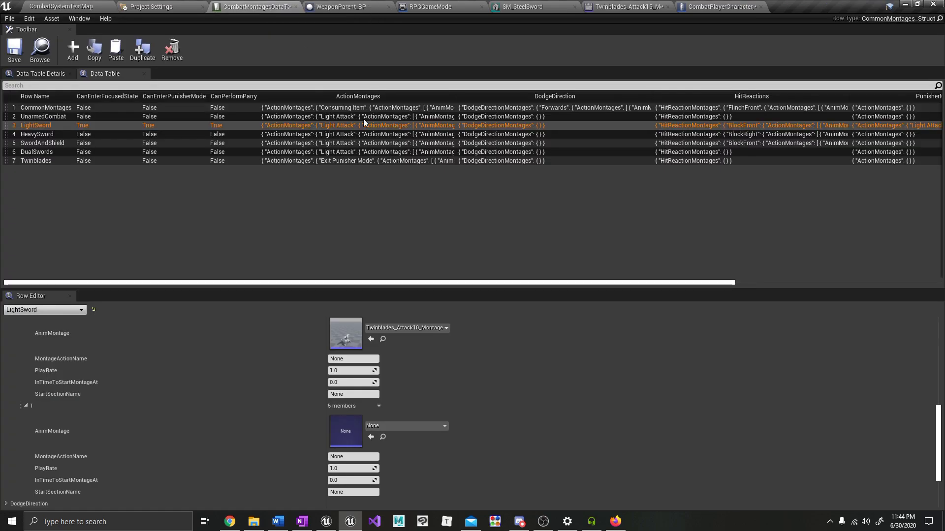
pyautogui.scroll(-2, 357, 393)
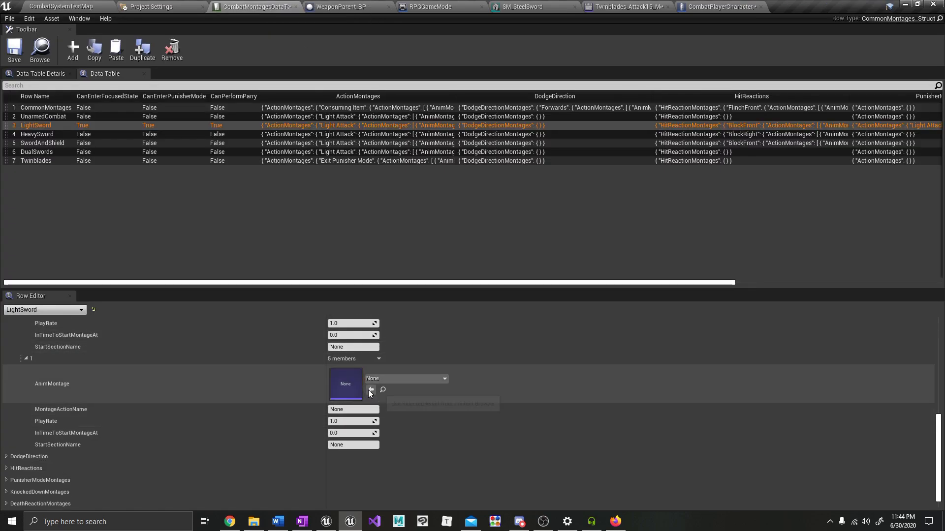
pyautogui.click(371, 390)
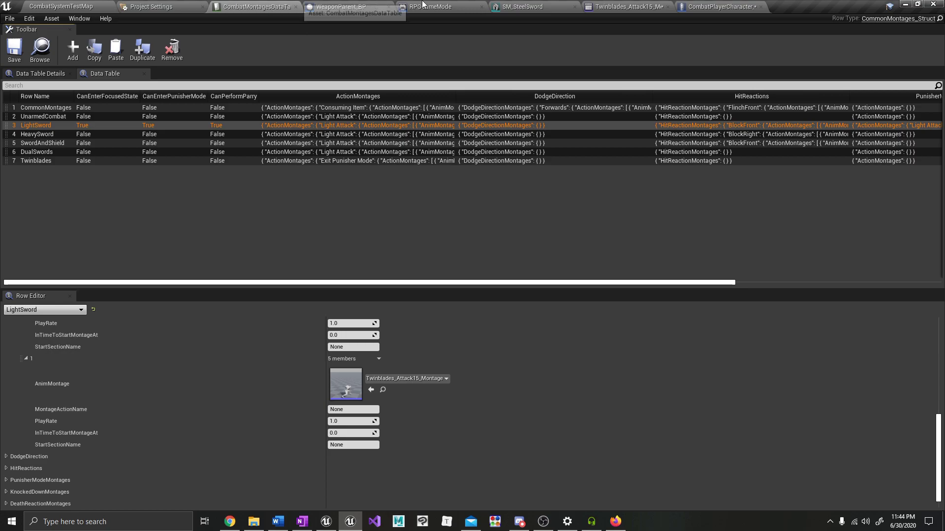
# Play-test the charge attack in CombatSystemTestMap with the Get Combat Action Montage node's Montage Index at 1.
pyautogui.click(701, 5)
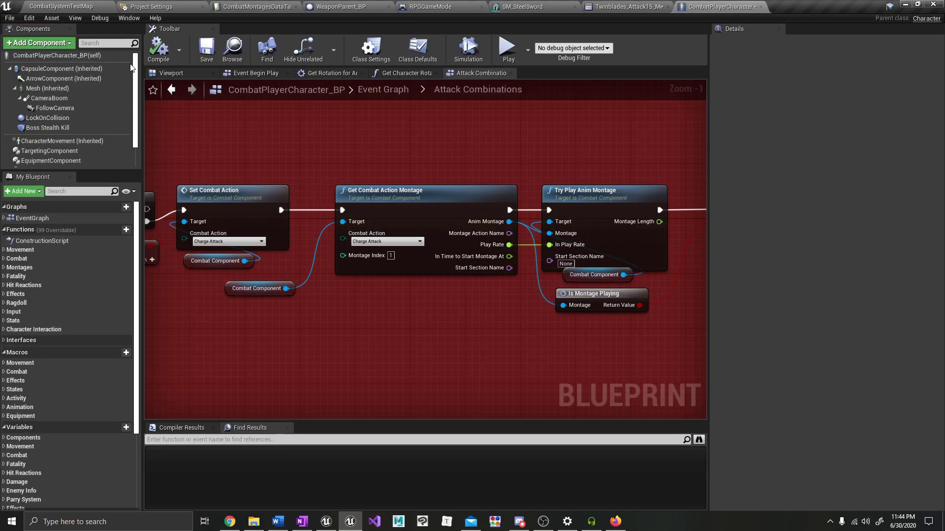
pyautogui.click(49, 6)
pyautogui.click(567, 39)
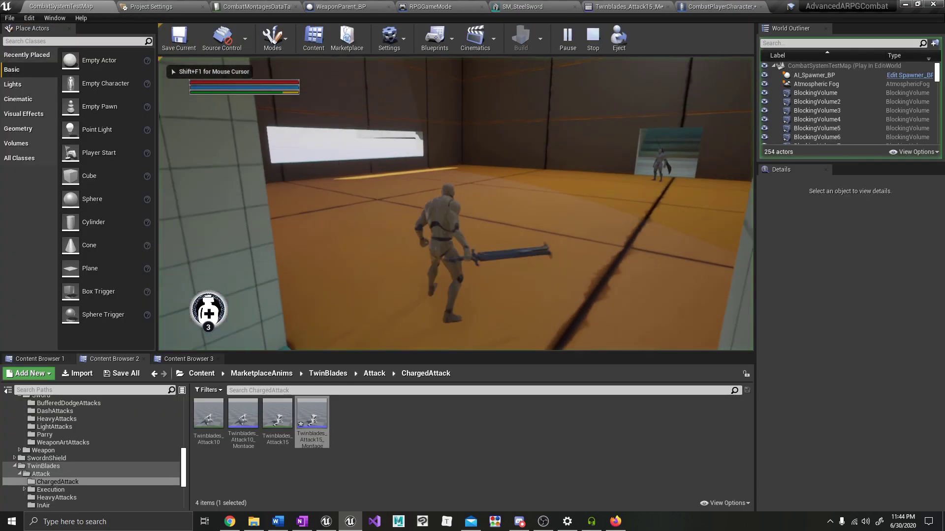
pyautogui.press('Escape')
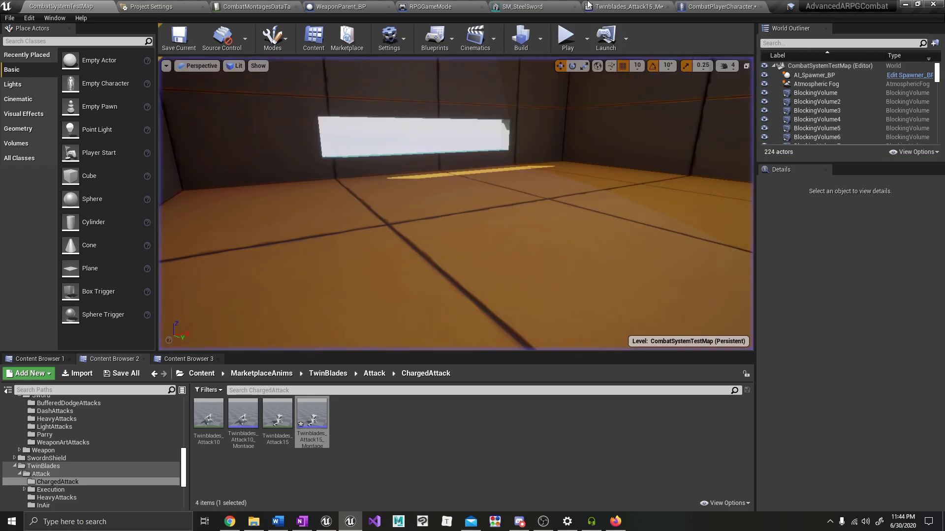
# Recheck the Charge Attack array elements in the data table and play-test the charge attack again.
pyautogui.click(694, 5)
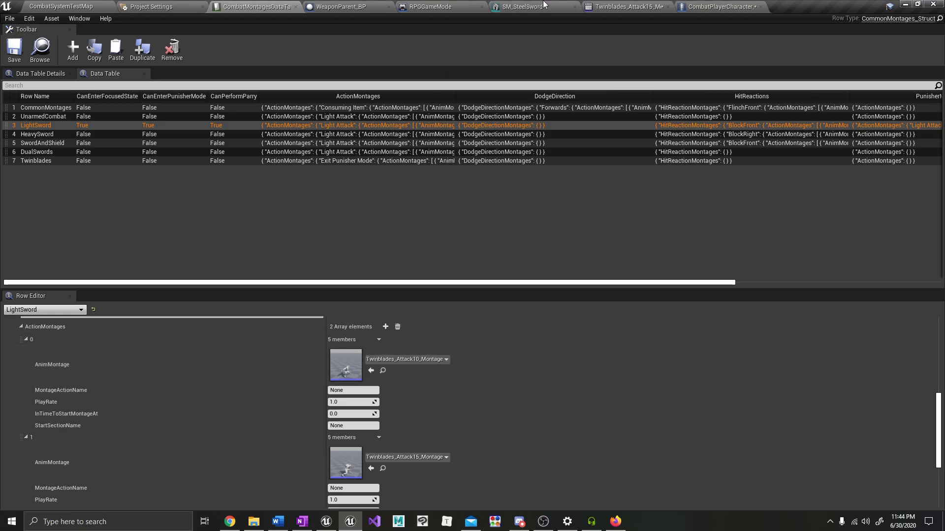
pyautogui.click(69, 6)
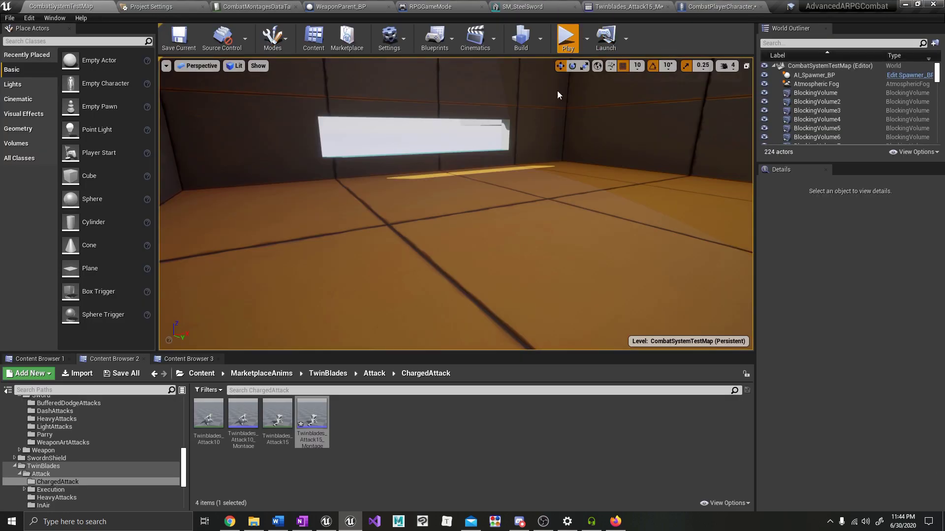
pyautogui.click(567, 38)
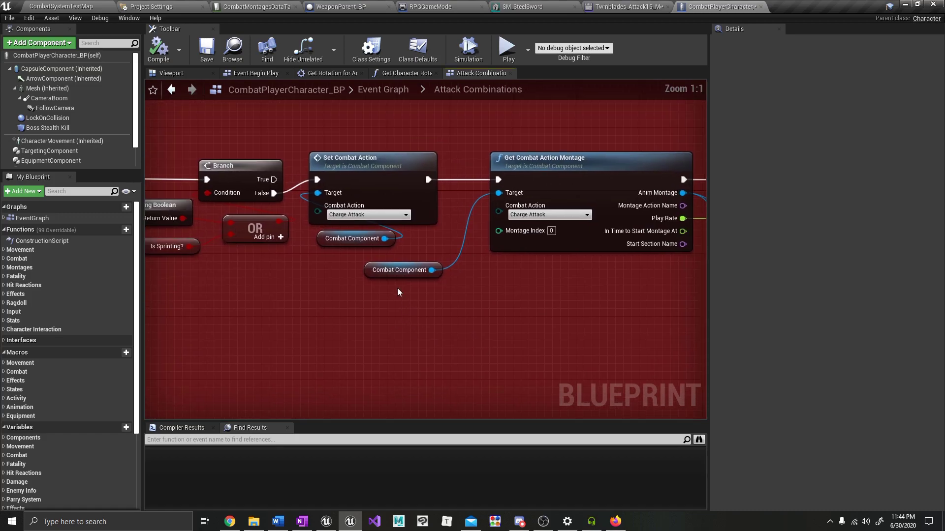
# Move the Combat Component node and search for a random integer node beside the charge attack's Get Combat Action Montage node.
pyautogui.moveTo(395, 268); pyautogui.dragTo(355, 266)
pyautogui.moveTo(455, 296); pyautogui.dragTo(411, 309, button='right')
pyautogui.rightClick(411, 309)
pyautogui.write('random inte')
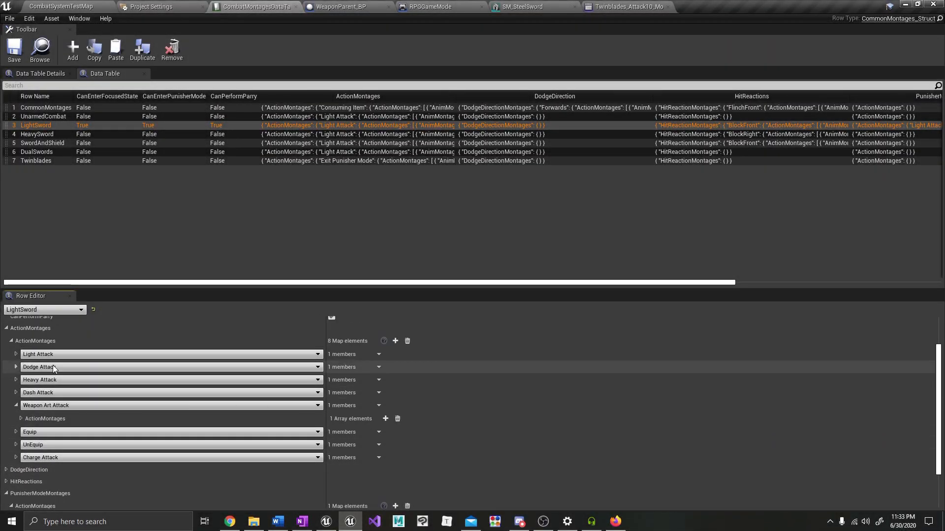
# Add an Air Attack entry to the LightSword ActionMontages map and expand its first array element.
pyautogui.click(15, 406)
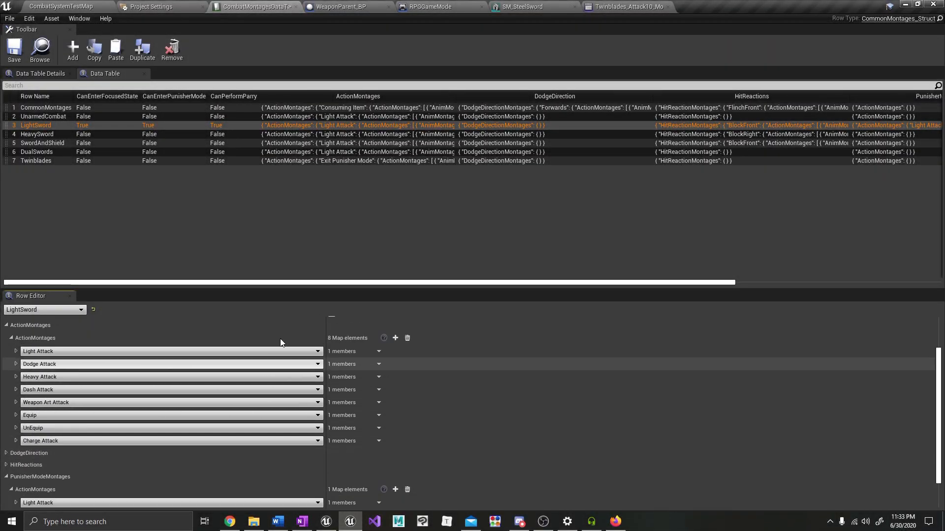
pyautogui.click(397, 338)
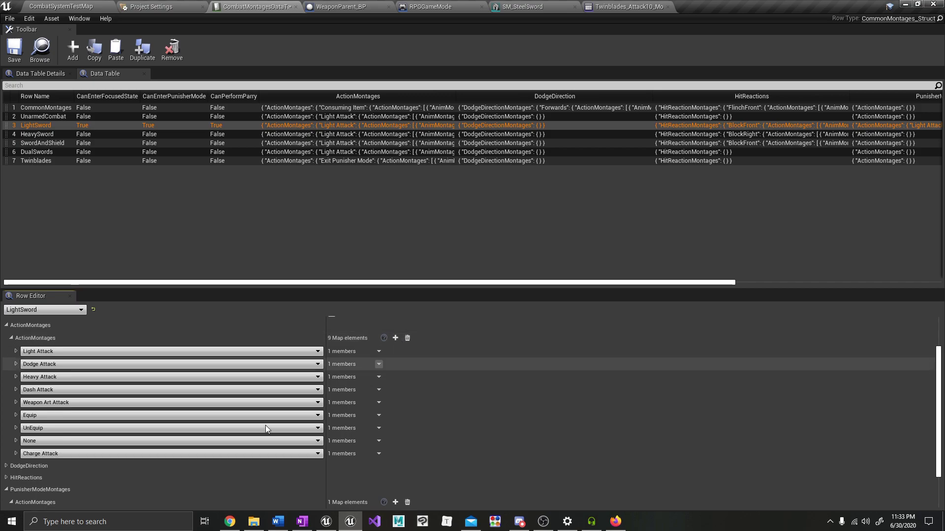
pyautogui.click(175, 441)
pyautogui.click(43, 278)
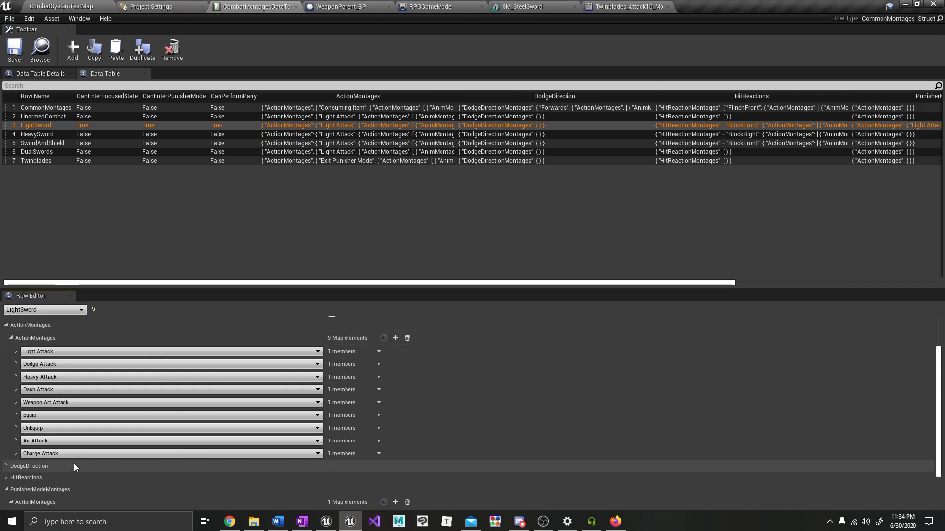
pyautogui.scroll(-3, 79, 464)
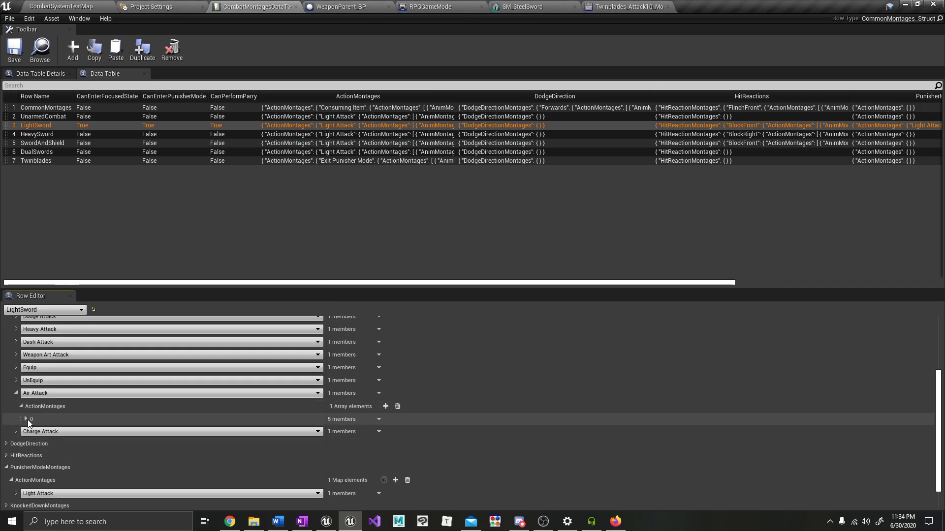
pyautogui.click(26, 419)
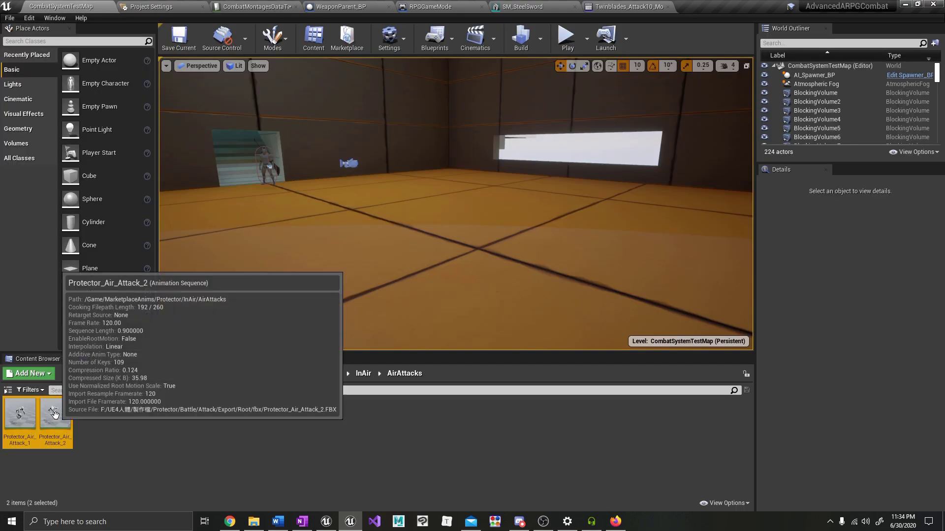
# Create animation montages from Protector_Air_Attack_1 and Protector_Air_Attack_2 and save all the new assets.
pyautogui.rightClick(55, 415)
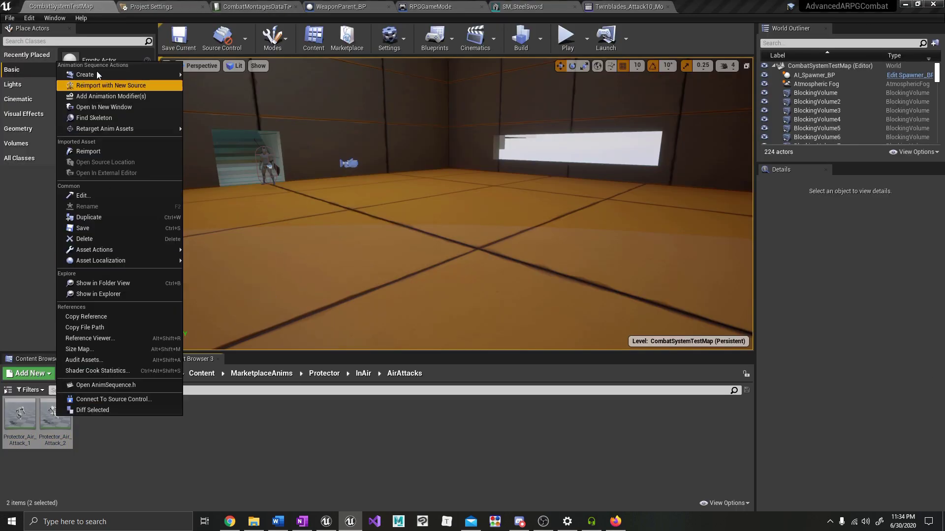
pyautogui.click(238, 86)
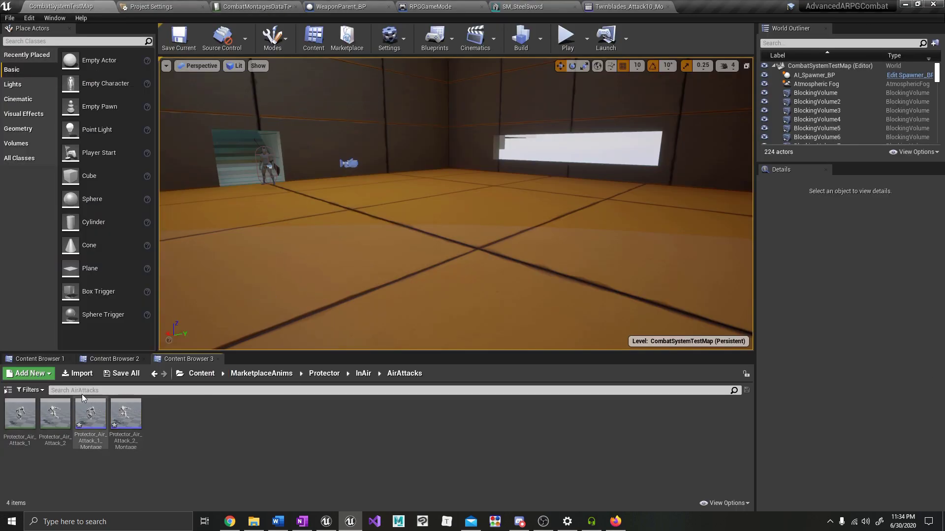
pyautogui.click(116, 375)
pyautogui.click(560, 351)
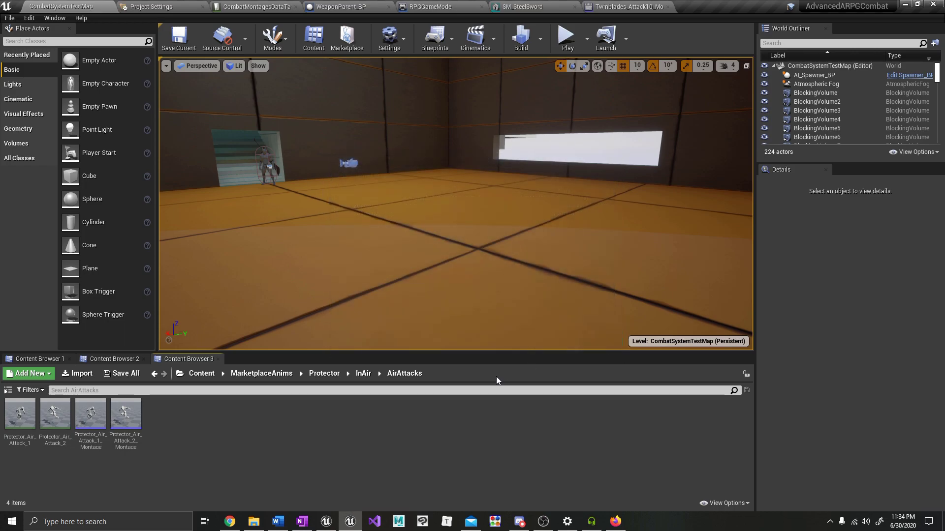
# Paste the notifies from Protector_Air_Attack_1_Montage into Protector_Air_Attack_2_Montage.
pyautogui.doubleClick(91, 416)
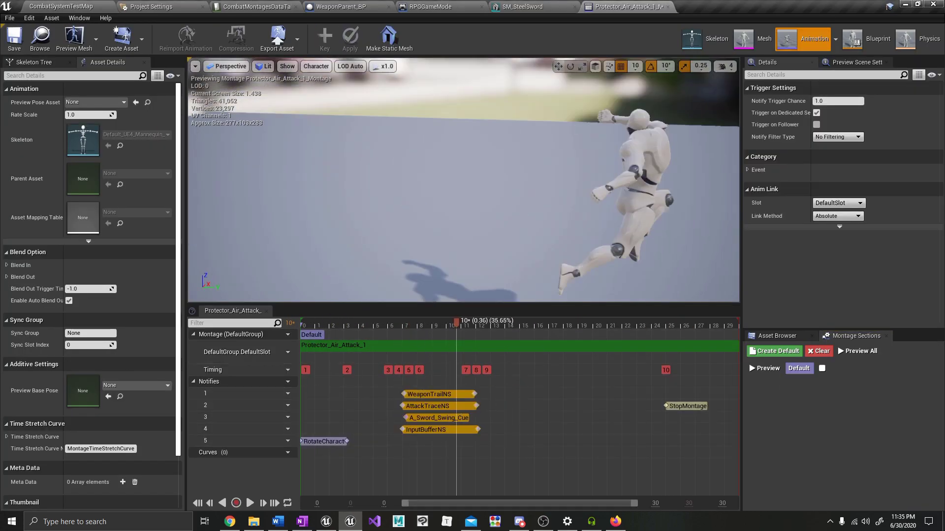
pyautogui.click(440, 407)
pyautogui.doubleClick(152, 421)
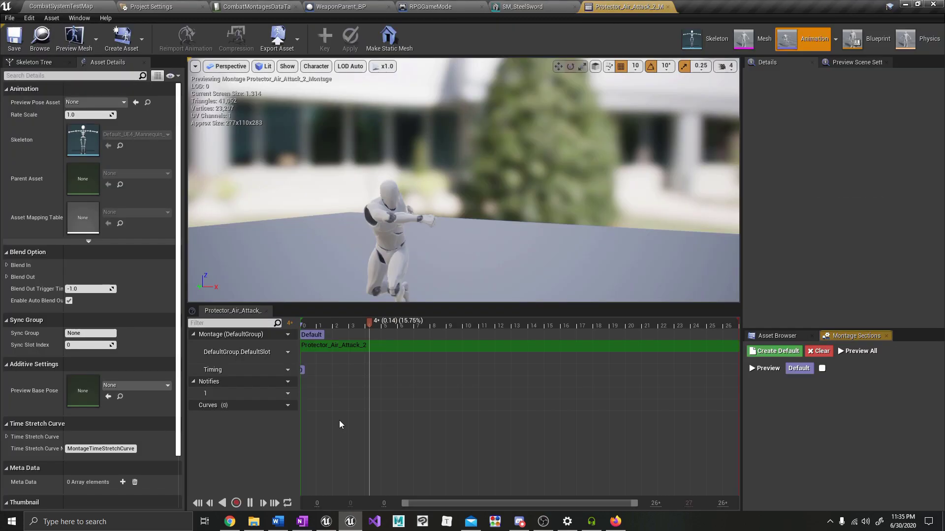
pyautogui.hotkey('ctrl', 'v')
# Align the pasted notifies with the sword swing on the Protector_Air_Attack_2_Montage timeline and save the montage.
pyautogui.moveTo(435, 323); pyautogui.dragTo(387, 323)
pyautogui.moveTo(464, 180); pyautogui.dragTo(541, 180, button='right')
pyautogui.moveTo(445, 394); pyautogui.dragTo(561, 435)
pyautogui.moveTo(485, 407); pyautogui.dragTo(403, 407)
pyautogui.moveTo(387, 323); pyautogui.dragTo(441, 335)
pyautogui.click(413, 407)
pyautogui.click(13, 38)
# Assign Protector_Air_Attack_1_Montage and Protector_Air_Attack_2_Montage to two Air Attack array elements in the LightSword row and save the data table.
pyautogui.click(61, 6)
pyautogui.click(256, 6)
pyautogui.click(371, 387)
pyautogui.click(385, 342)
pyautogui.click(61, 6)
pyautogui.click(134, 415)
pyautogui.click(256, 6)
pyautogui.click(371, 406)
pyautogui.click(17, 47)
# Play-test the air attacks in CombatSystemTestMap by jumping repeatedly and attacking in mid-air.
pyautogui.click(61, 6)
pyautogui.click(571, 37)
pyautogui.press('w')
pyautogui.press('space')
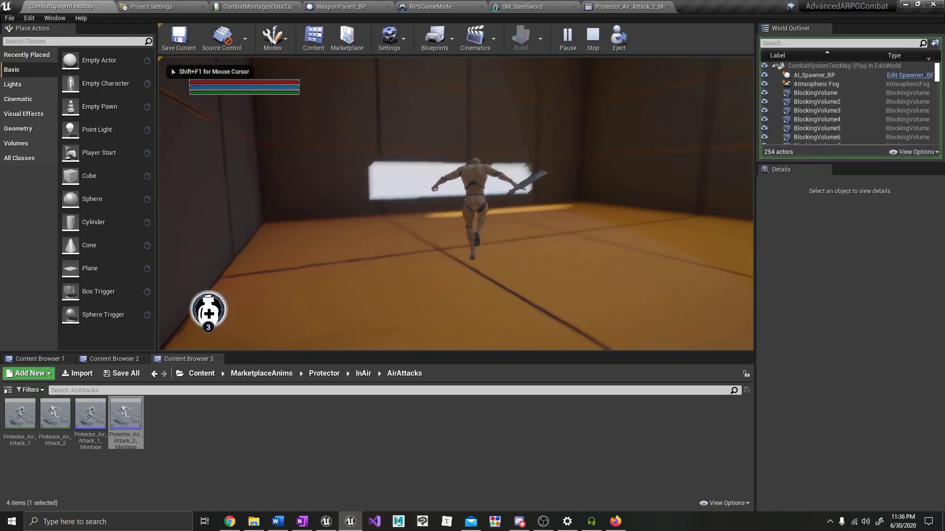
pyautogui.click(455, 204)
pyautogui.press('space')
pyautogui.click(456, 205)
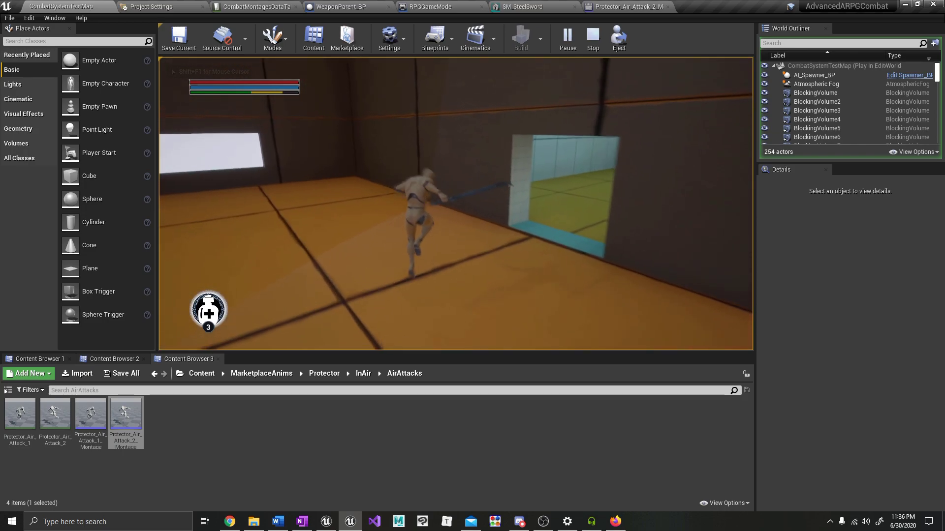
pyautogui.press('space')
pyautogui.click(456, 205)
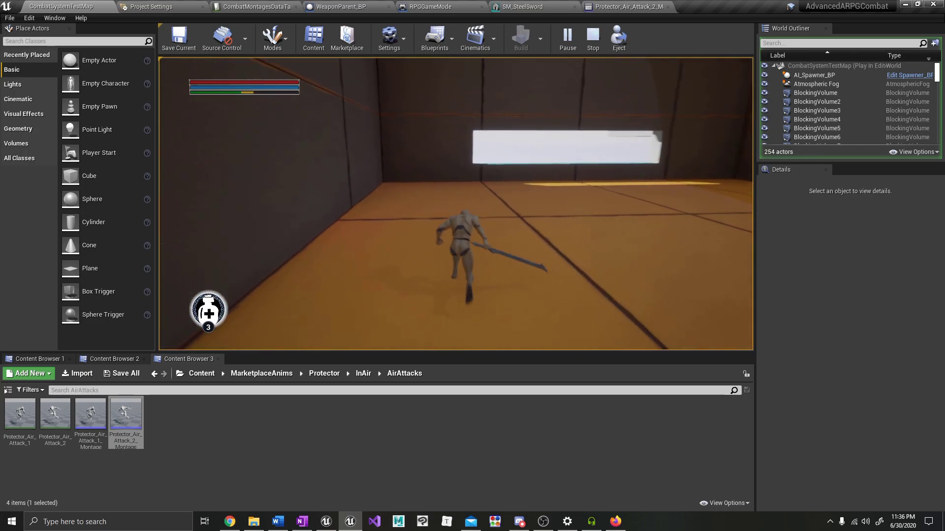